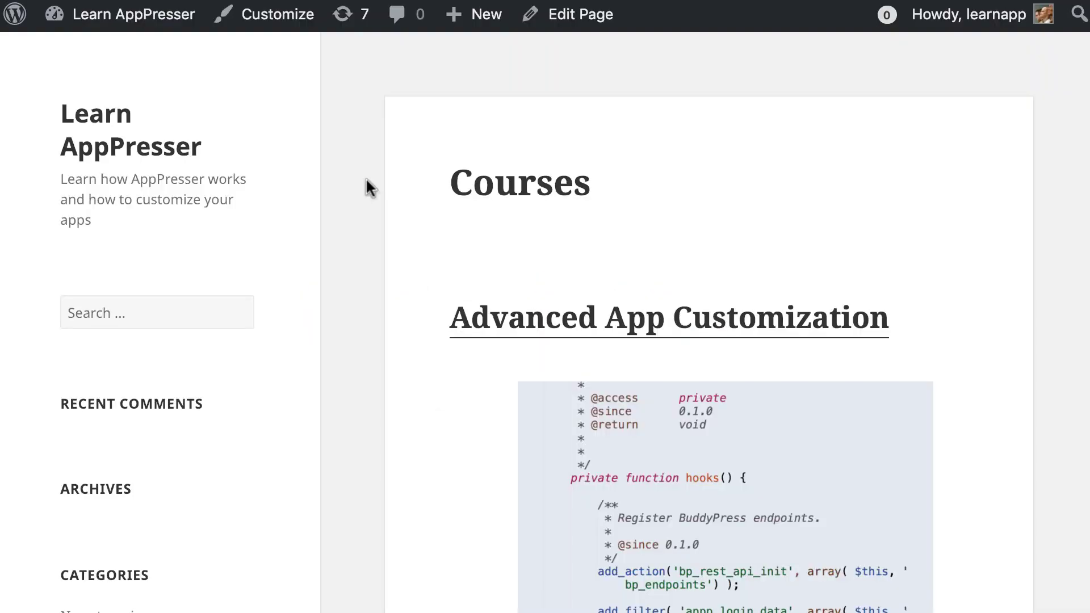
# - Scroll the Courses page and open the Advanced App Customization course
pyautogui.scroll(-3, 436, 238)
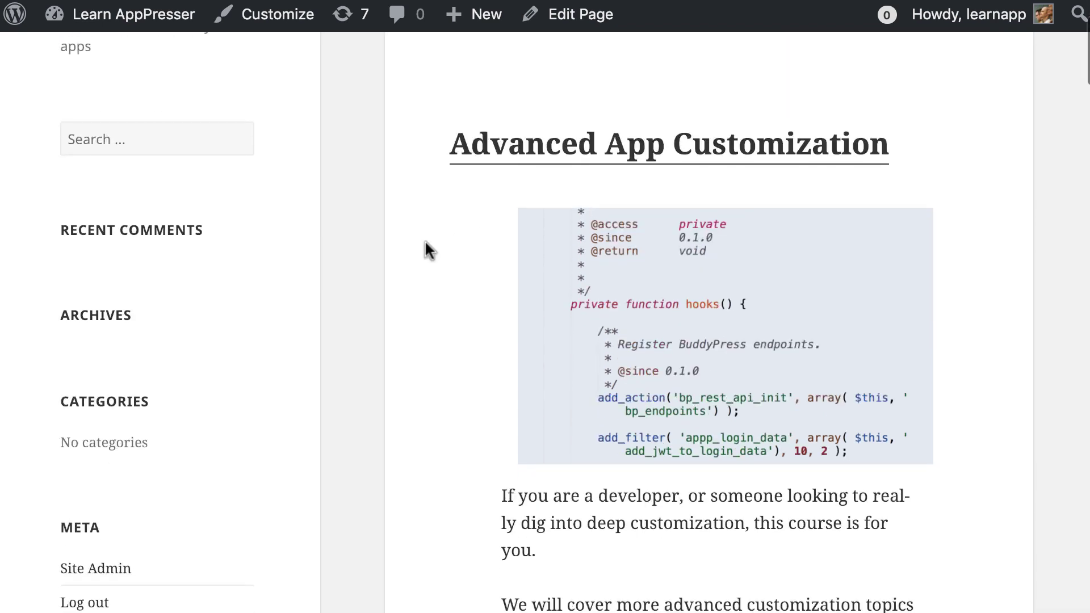
pyautogui.scroll(-1, 425, 241)
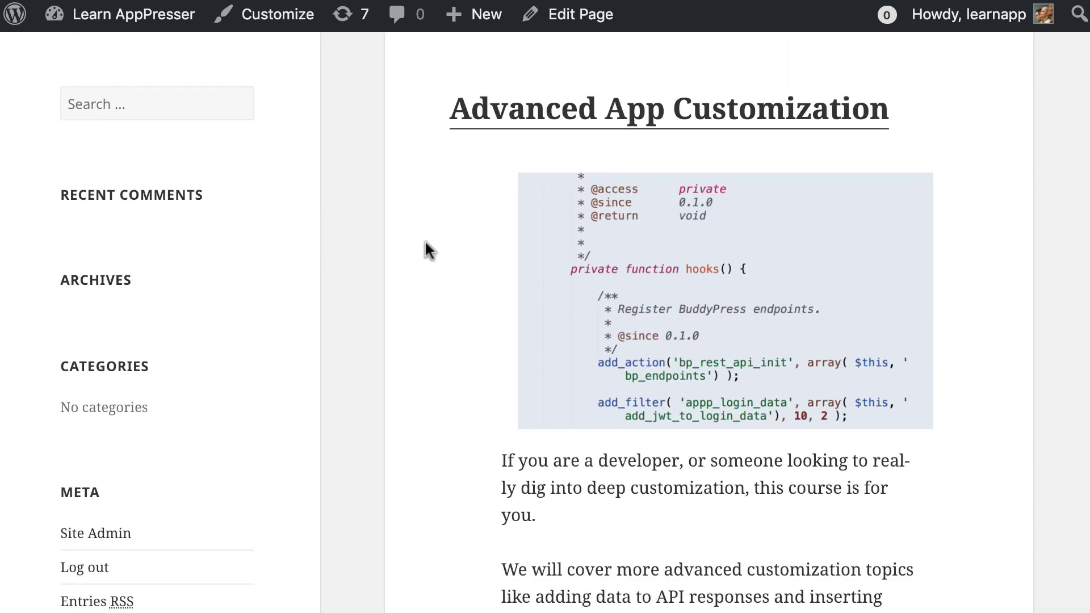
pyautogui.click(532, 122)
# - Open the course's Advanced Features & Coding Webinar lesson
pyautogui.scroll(-10, 438, 413)
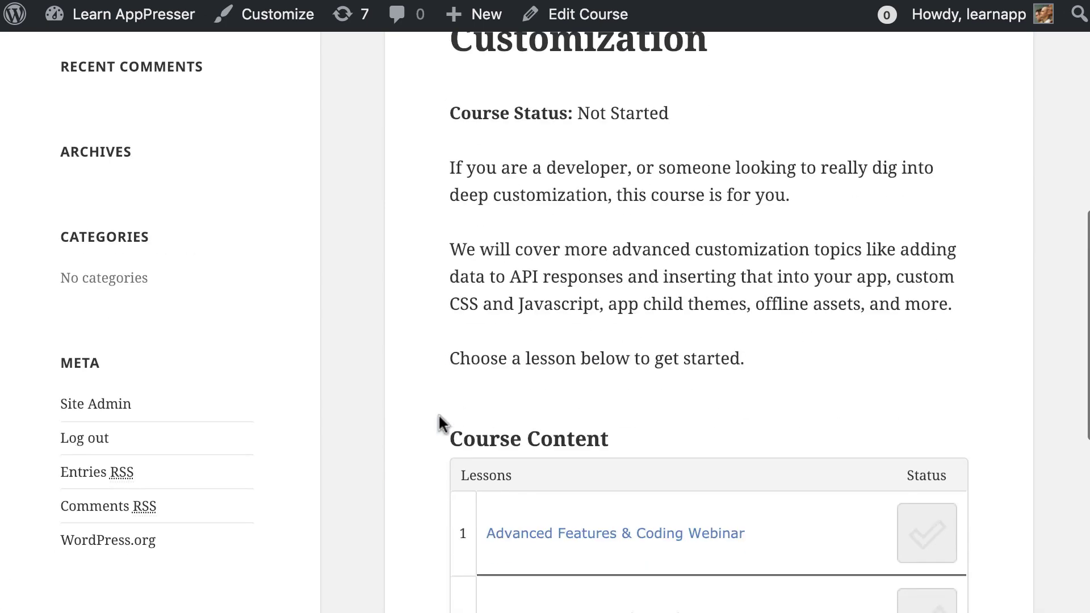
pyautogui.scroll(-3, 439, 414)
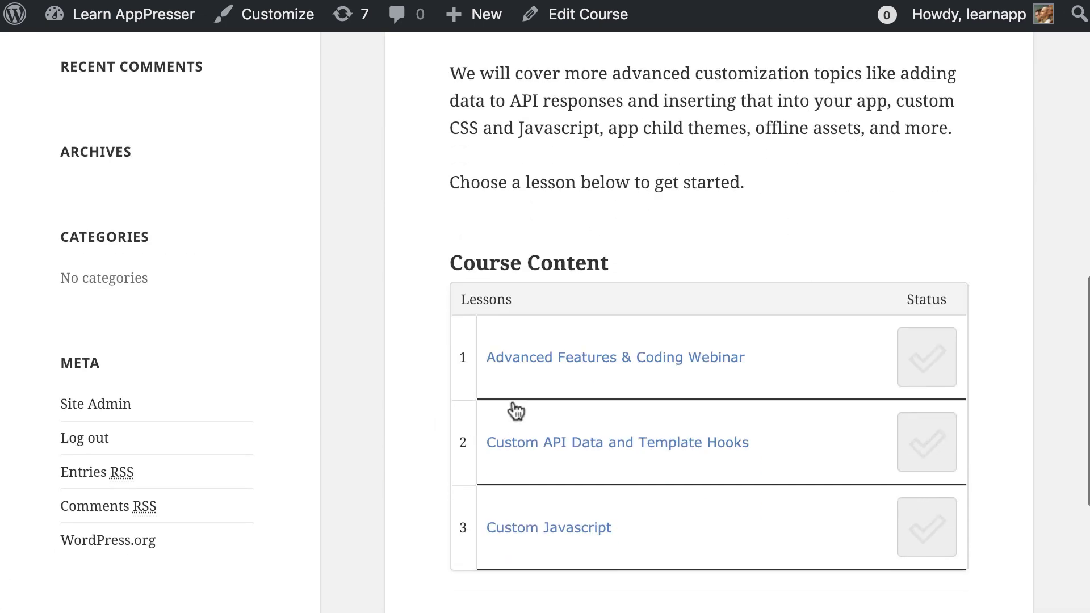
pyautogui.click(565, 350)
pyautogui.scroll(-3, 567, 348)
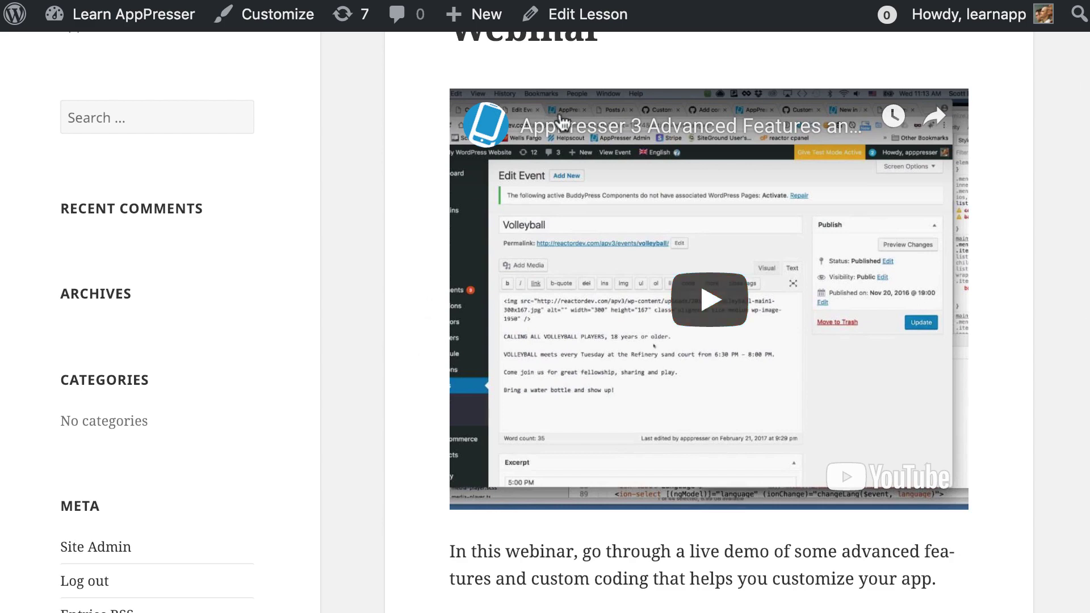
pyautogui.scroll(3, 436, 193)
pyautogui.scroll(-1, 436, 193)
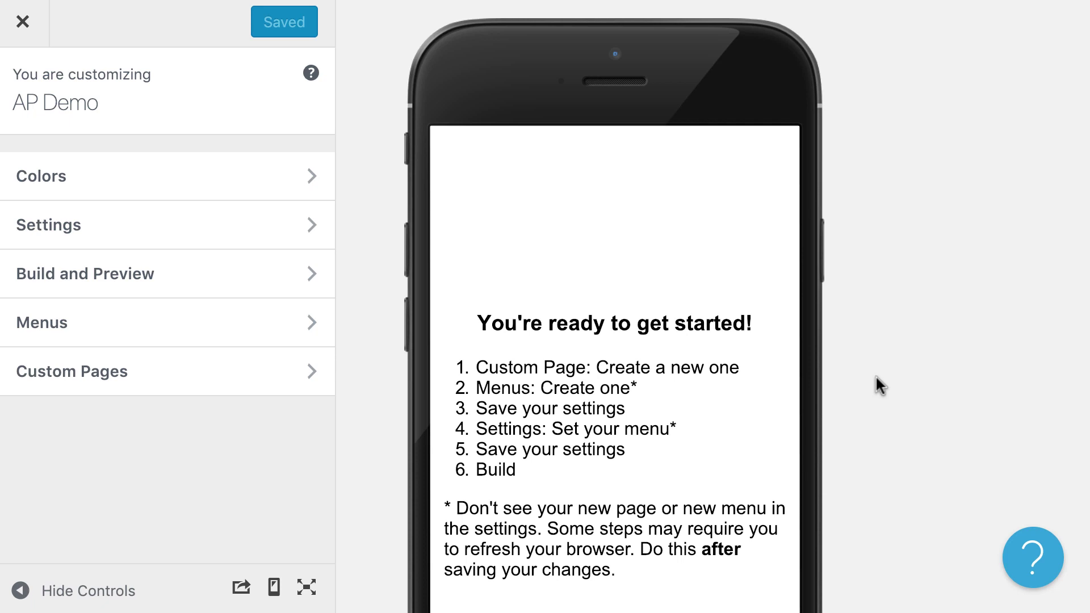
# - Go to Custom Pages and start a new page to show its template list
pyautogui.click(79, 374)
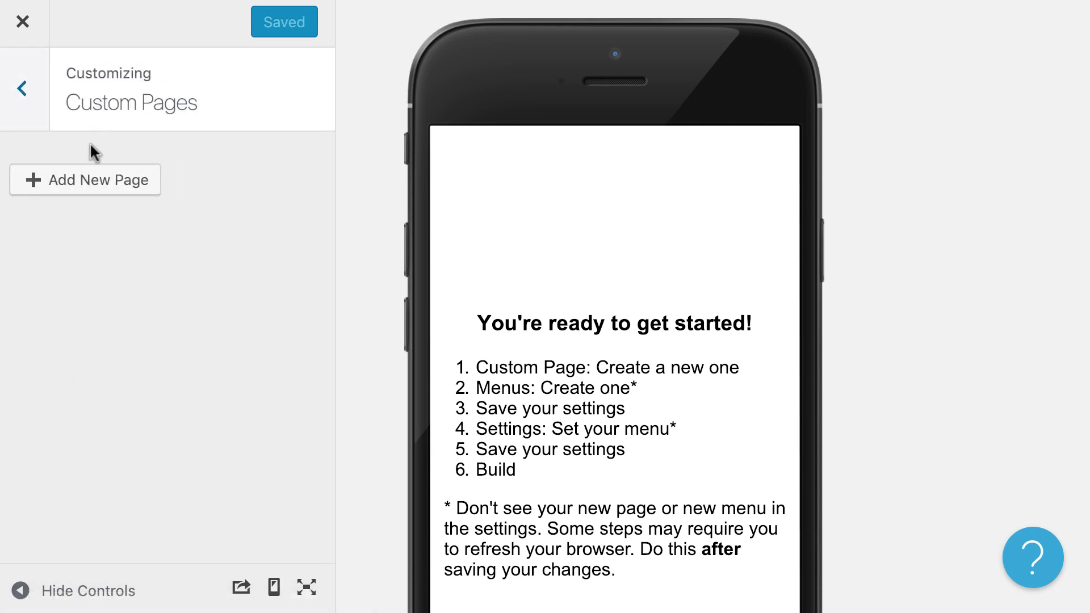
pyautogui.click(80, 180)
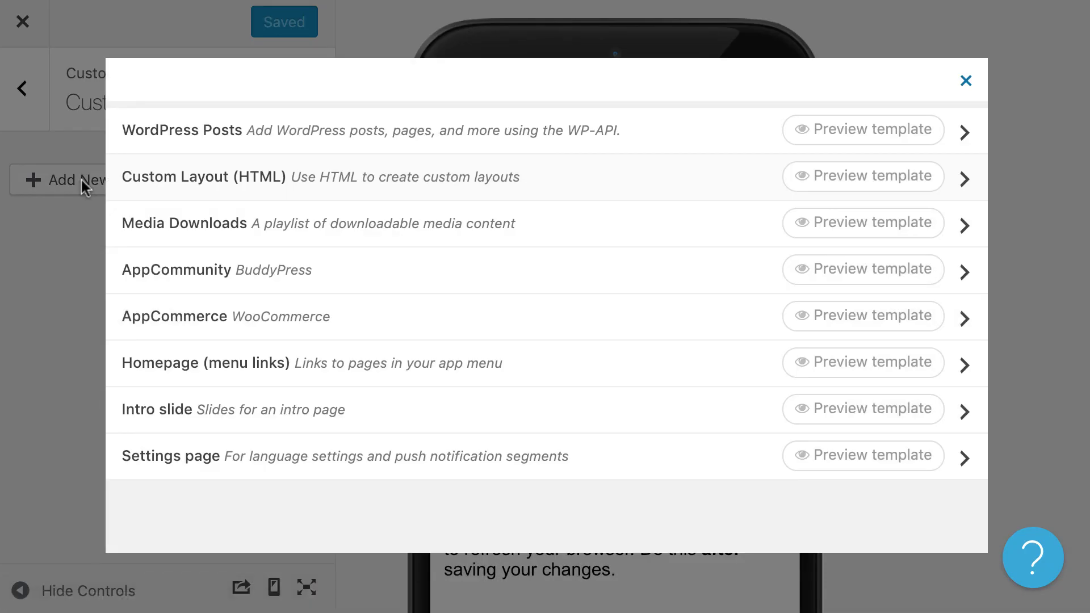
# - Pick the Custom Layout (HTML) template and title the page 'Courses'
pyautogui.click(203, 182)
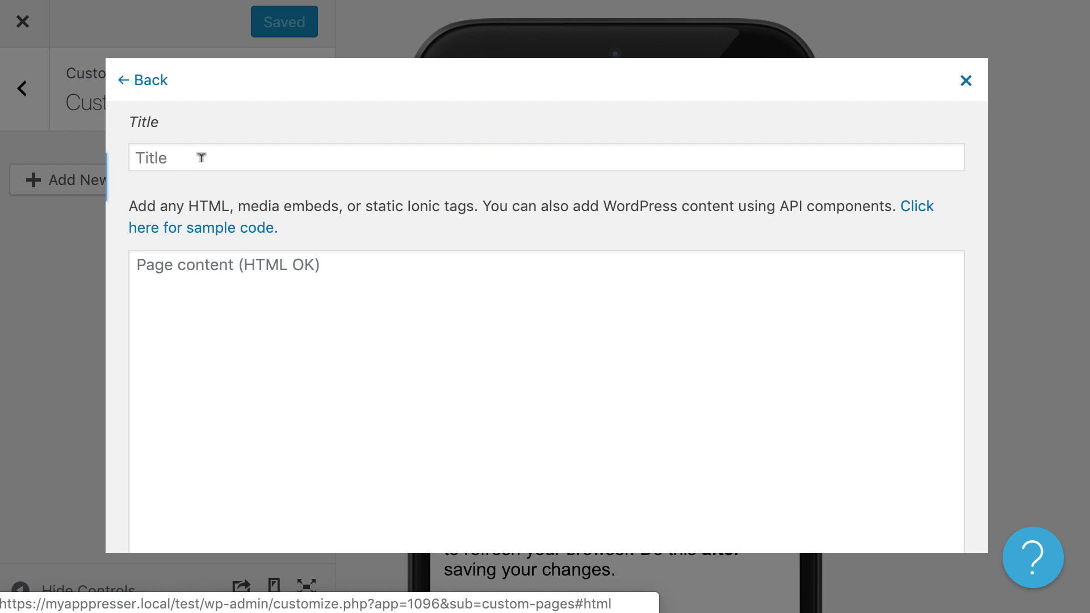
pyautogui.click(201, 157)
pyautogui.write('Courses')
pyautogui.click(248, 290)
pyautogui.press('super+Tab')
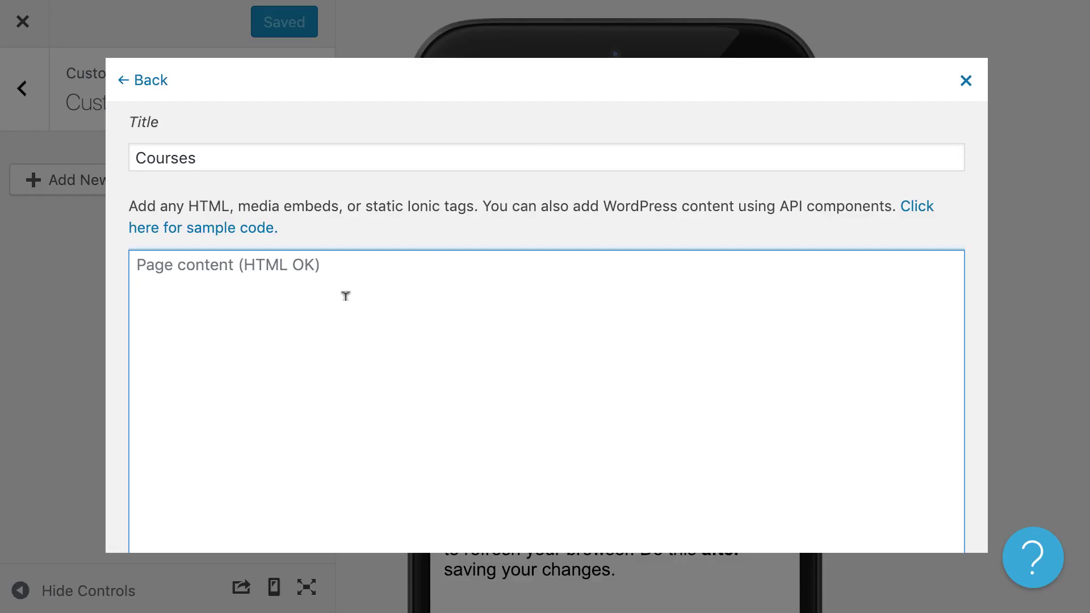
pyautogui.write('<ap-list wp="true" card="true" class="col-2" route="https://mysite.com/wp-json/wp/v2/sfwd-courses?per_page=10"></ap-list>')
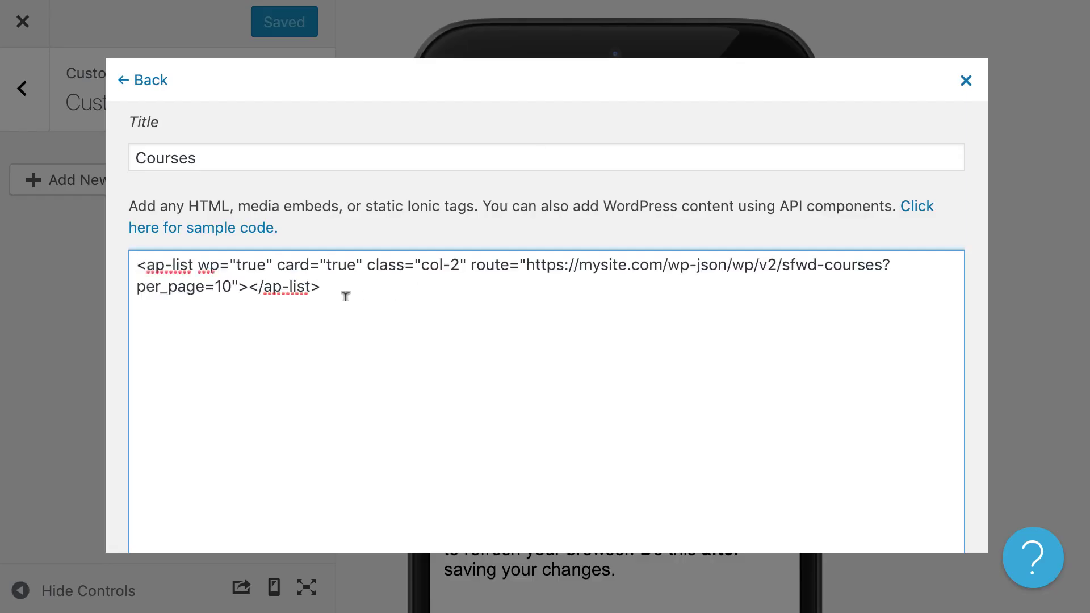
pyautogui.scroll(-3, 346, 296)
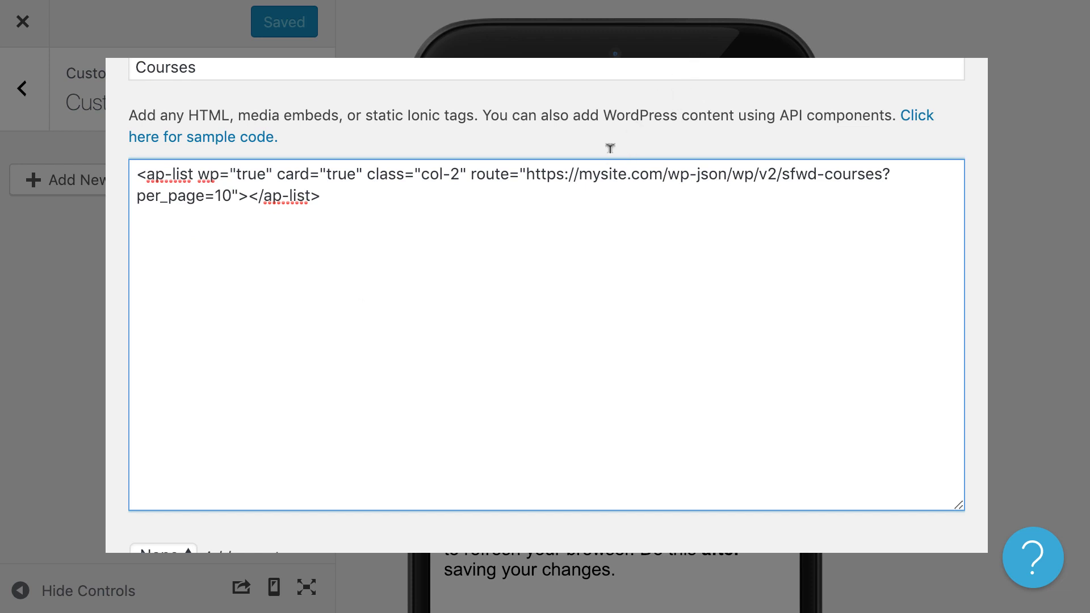
pyautogui.doubleClick(592, 173)
pyautogui.write('learnapppresser')
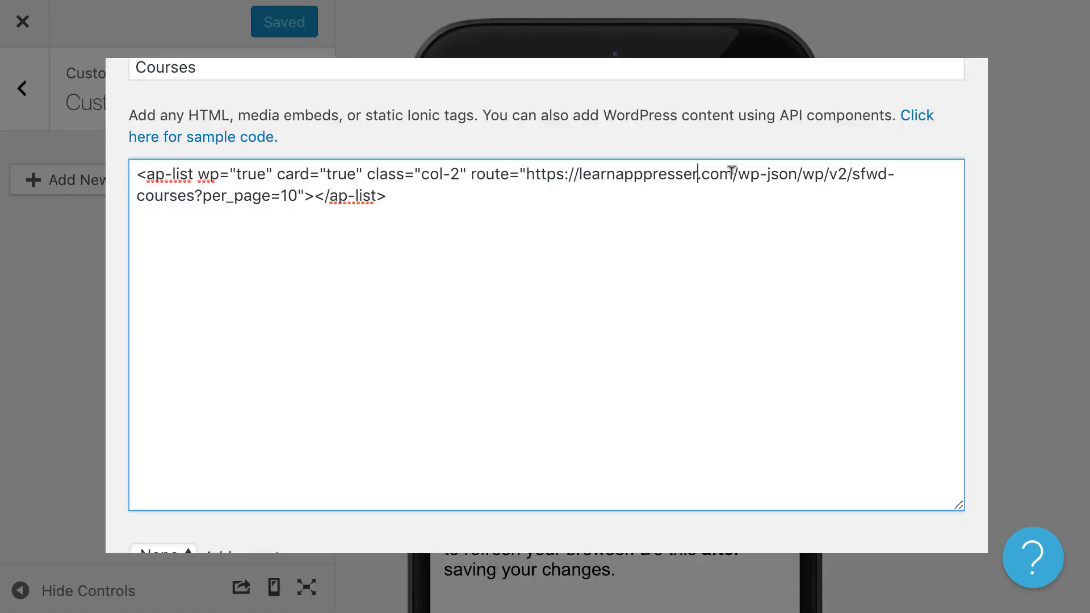
pyautogui.moveTo(732, 173); pyautogui.dragTo(524, 167)
pyautogui.write('https://learn.apppresser.com')
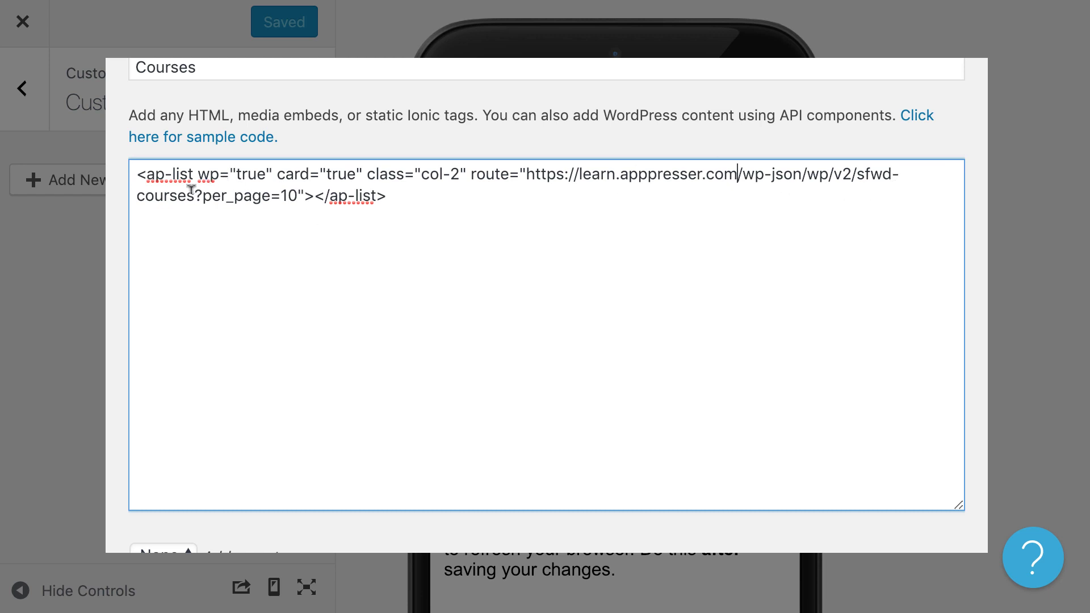
# - Add an '<h2 padding>Courses</h2>' heading above the list code and a blank line after it
pyautogui.scroll(1, 363, 227)
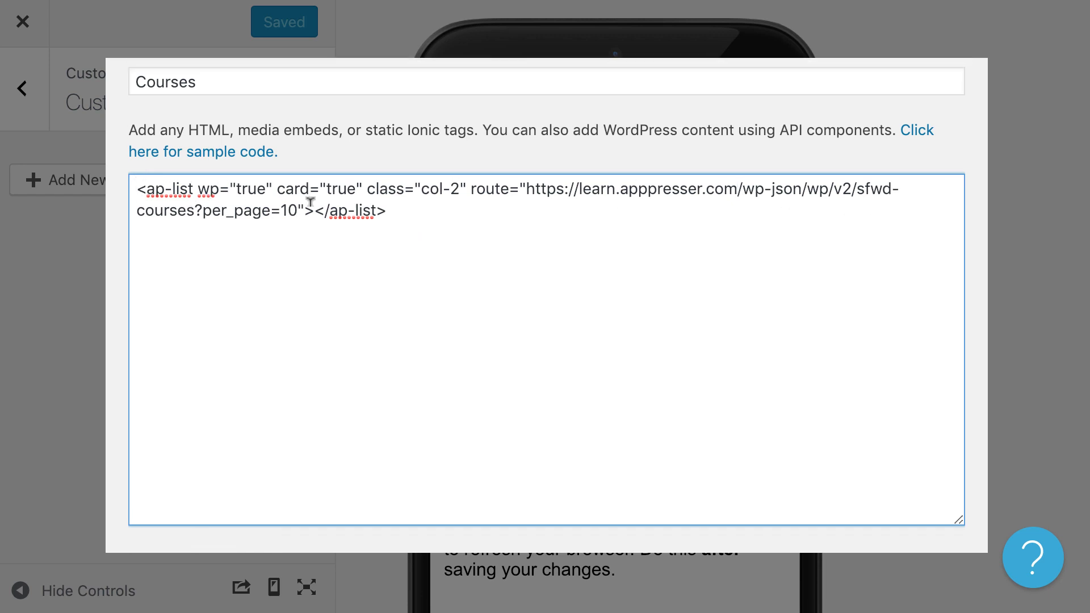
pyautogui.press('Return')
pyautogui.press('Return')
pyautogui.press('Up')
pyautogui.write('<h2 padding>Courses</h2>')
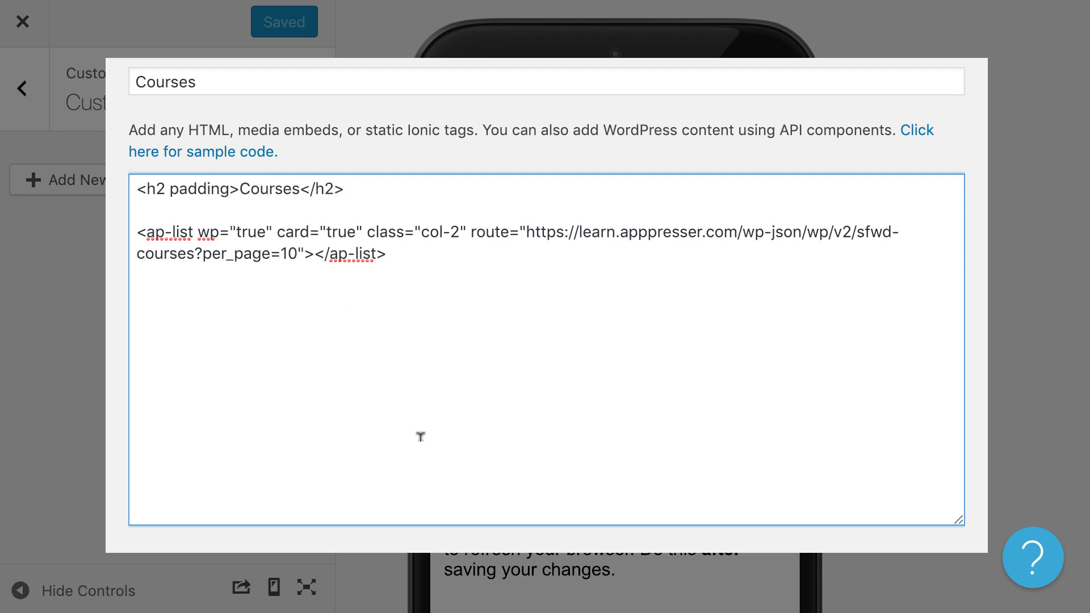
pyautogui.click(424, 384)
pyautogui.press('Return')
pyautogui.press('Return')
pyautogui.scroll(-3, 247, 336)
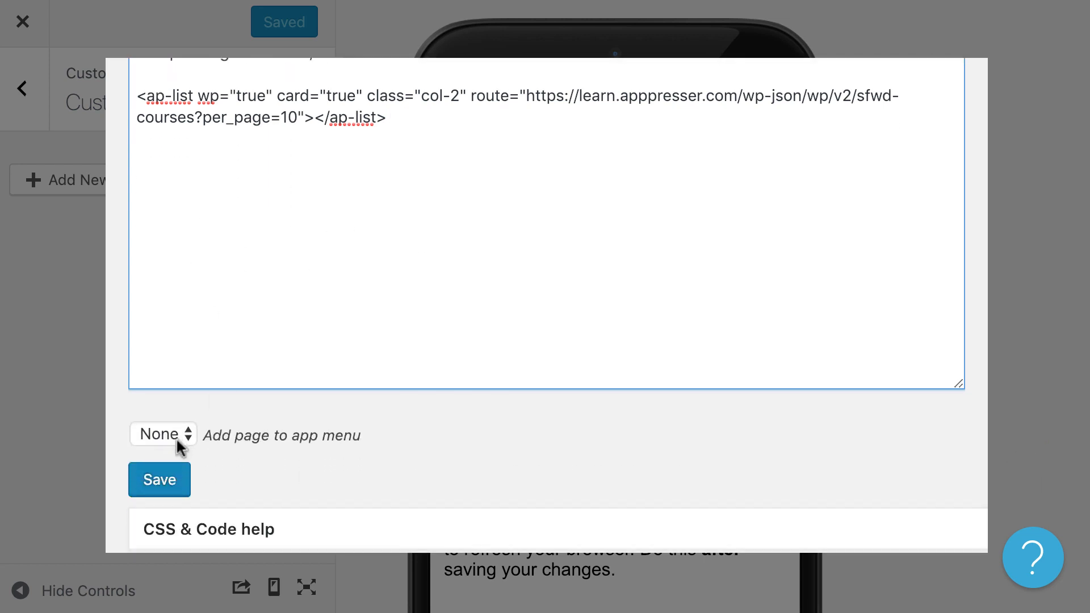
# - Save the Courses page and create a new menu named 'Courses Menu'
pyautogui.click(163, 483)
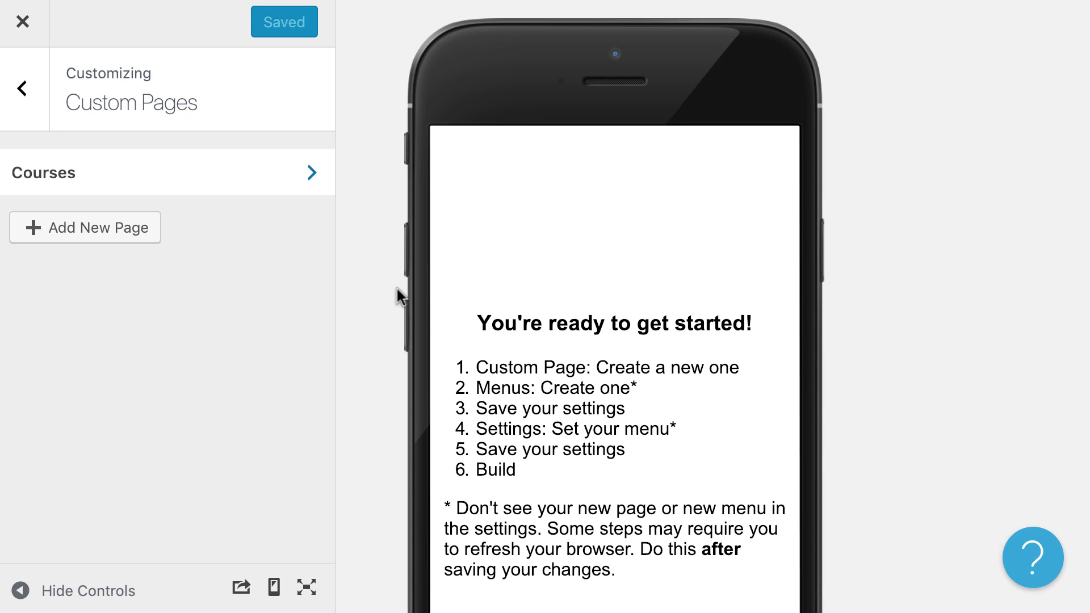
pyautogui.click(40, 85)
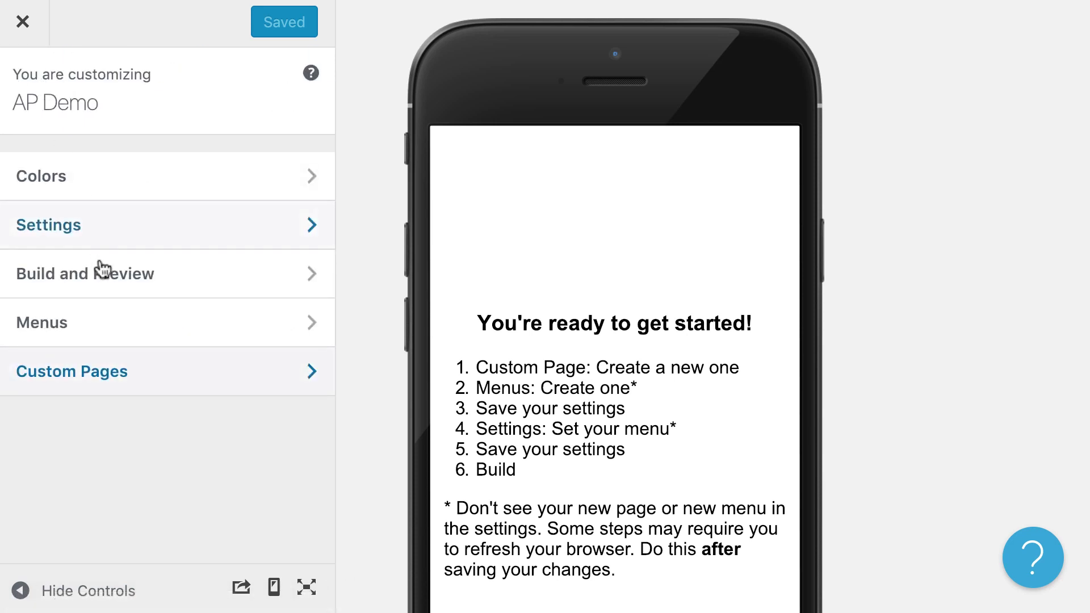
pyautogui.click(97, 329)
pyautogui.click(214, 259)
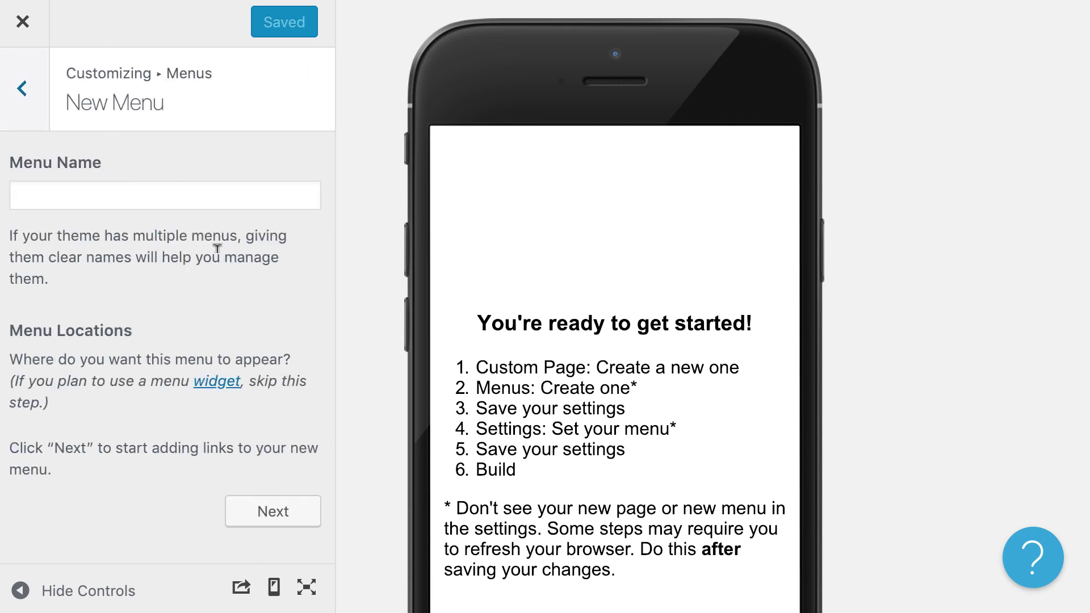
pyautogui.click(173, 196)
pyautogui.write('LCourses Menu')
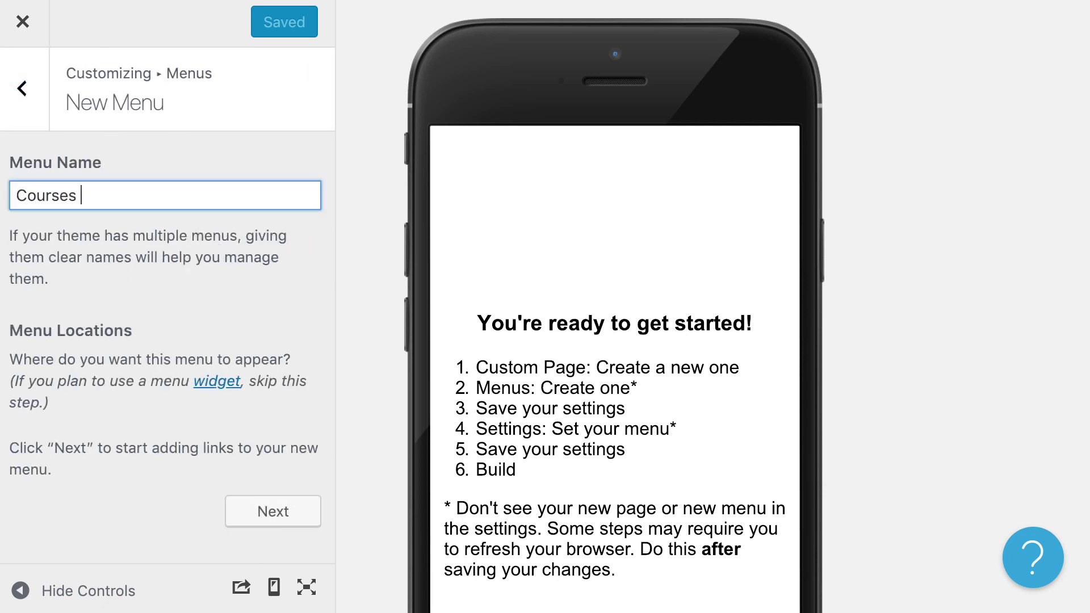
pyautogui.click(270, 513)
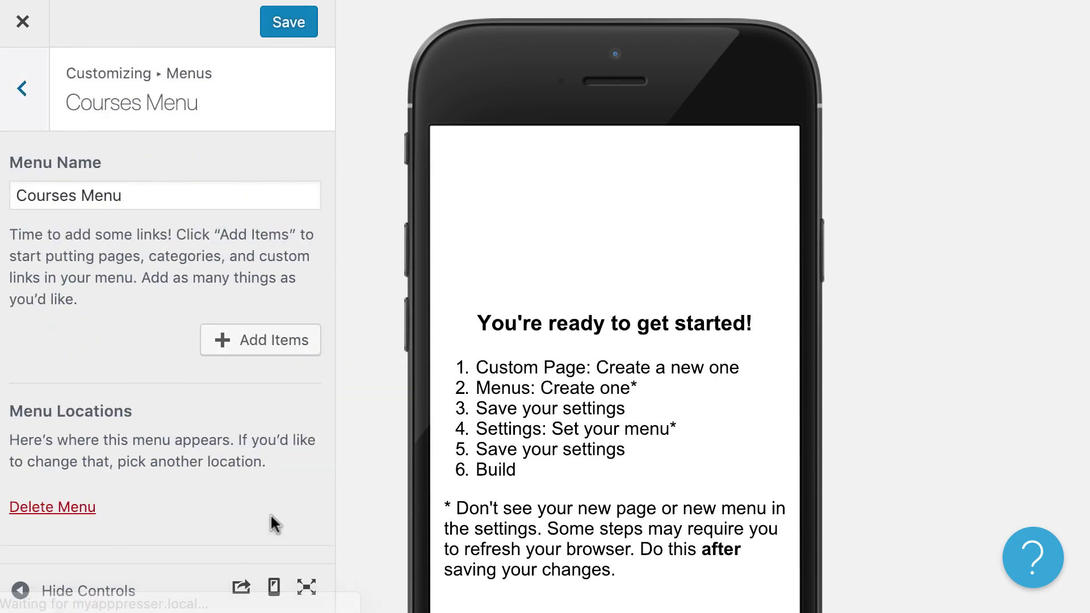
# - Add the Courses custom page to the menu with icon class 'list', then save
pyautogui.click(266, 348)
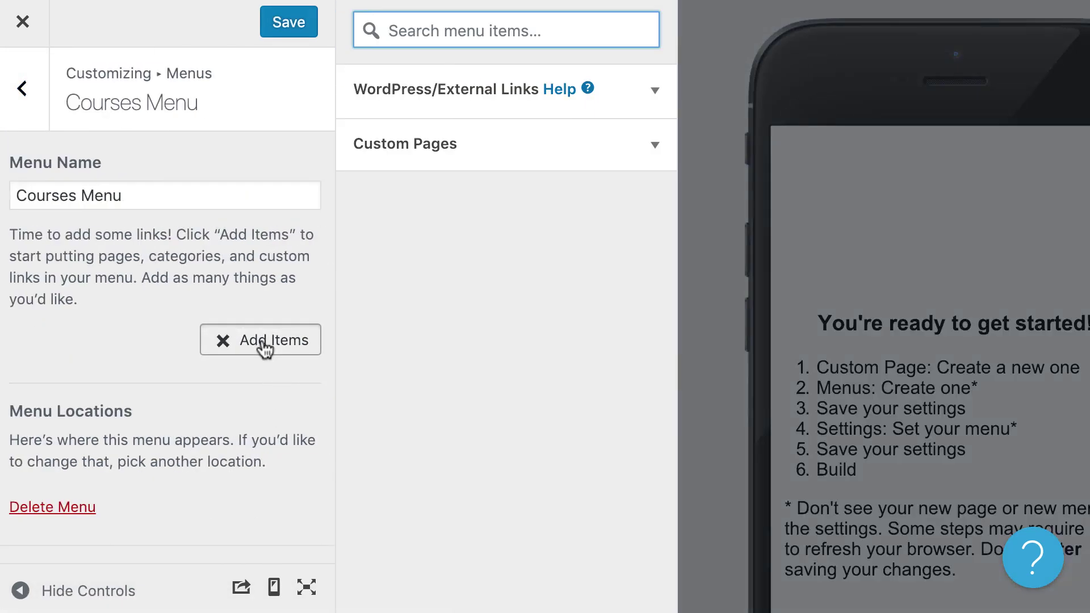
pyautogui.click(538, 161)
pyautogui.click(494, 243)
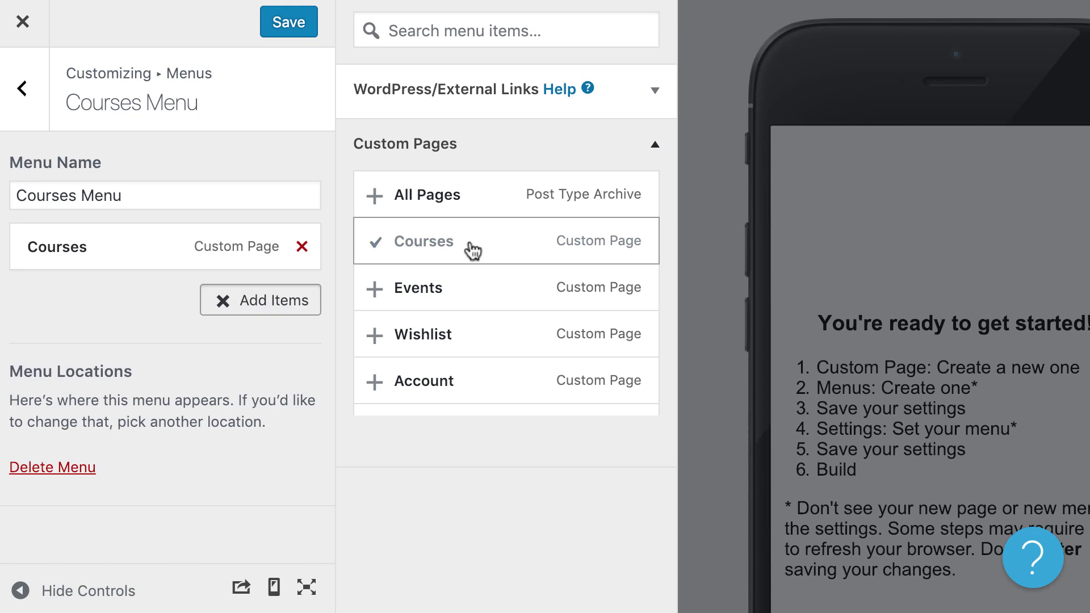
pyautogui.click(138, 239)
pyautogui.click(80, 409)
pyautogui.write('list')
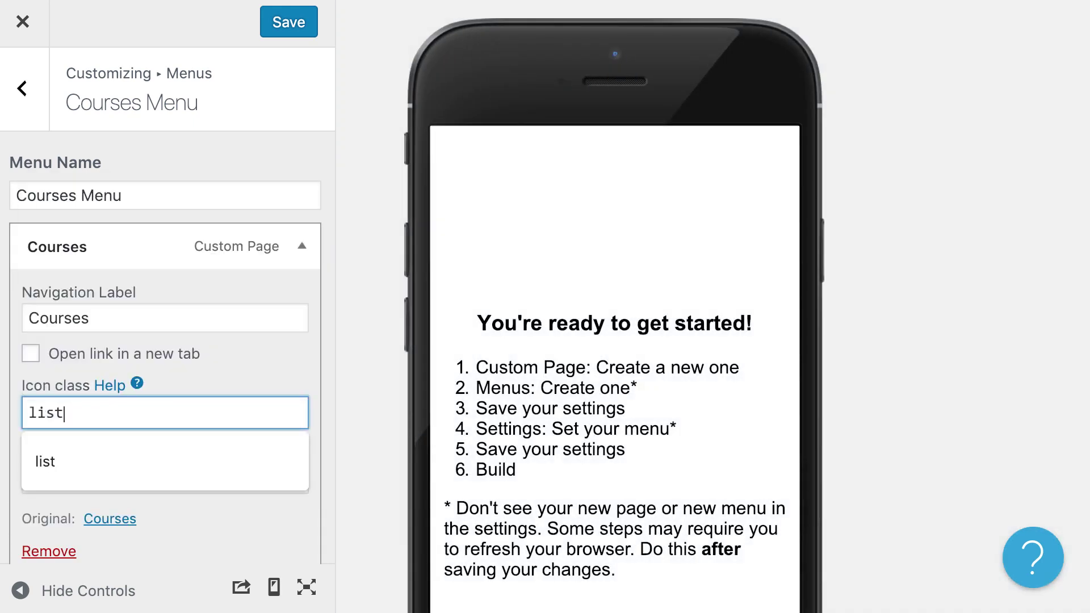
pyautogui.click(228, 375)
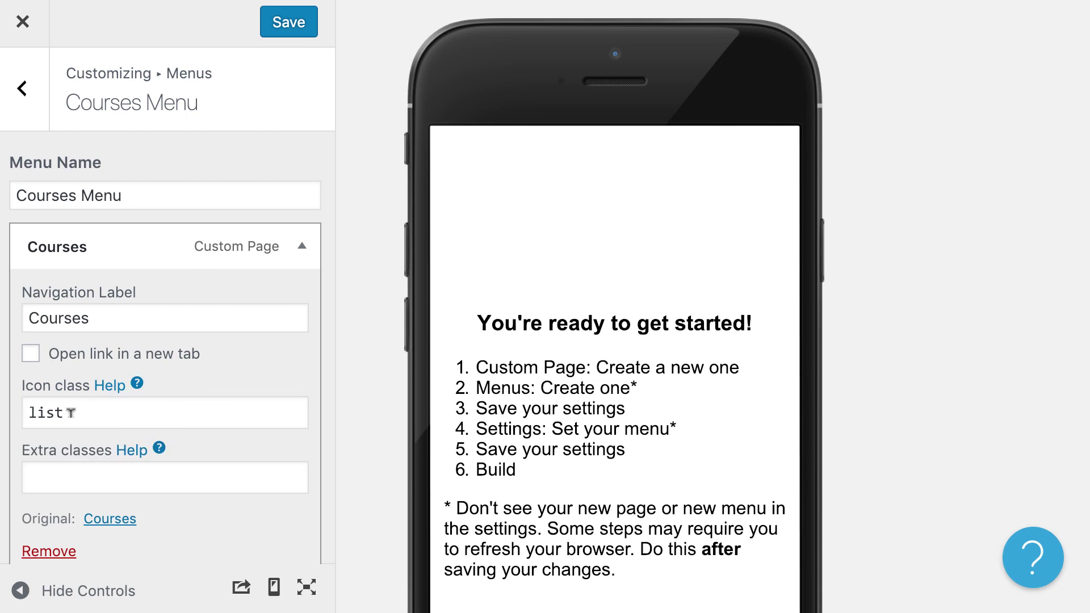
pyautogui.click(287, 21)
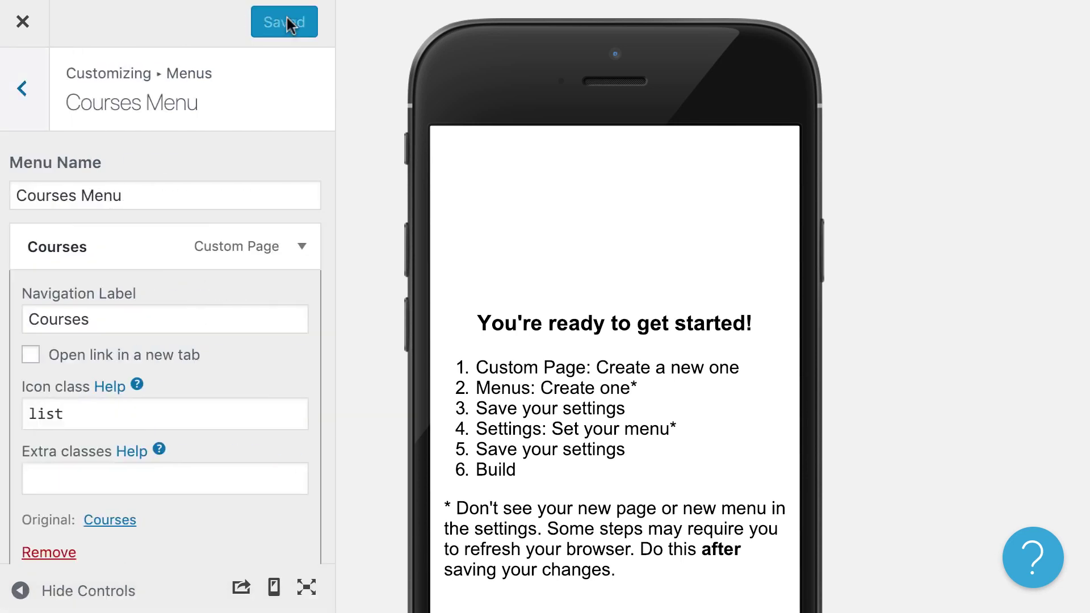
# - In app settings, set the side menu to Courses Menu and save it
pyautogui.click(28, 89)
pyautogui.click(29, 91)
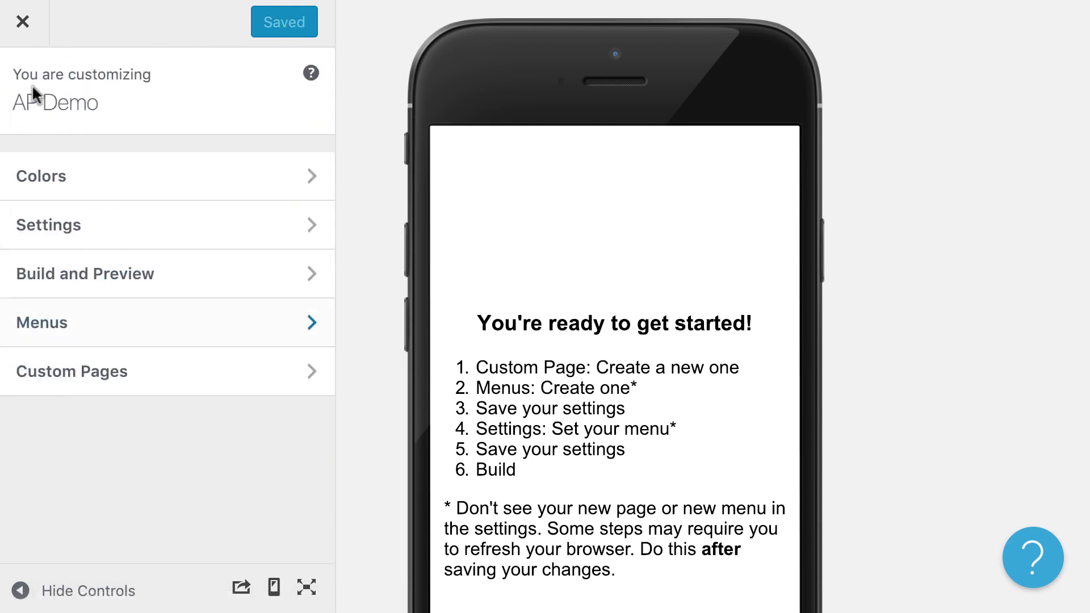
pyautogui.click(83, 231)
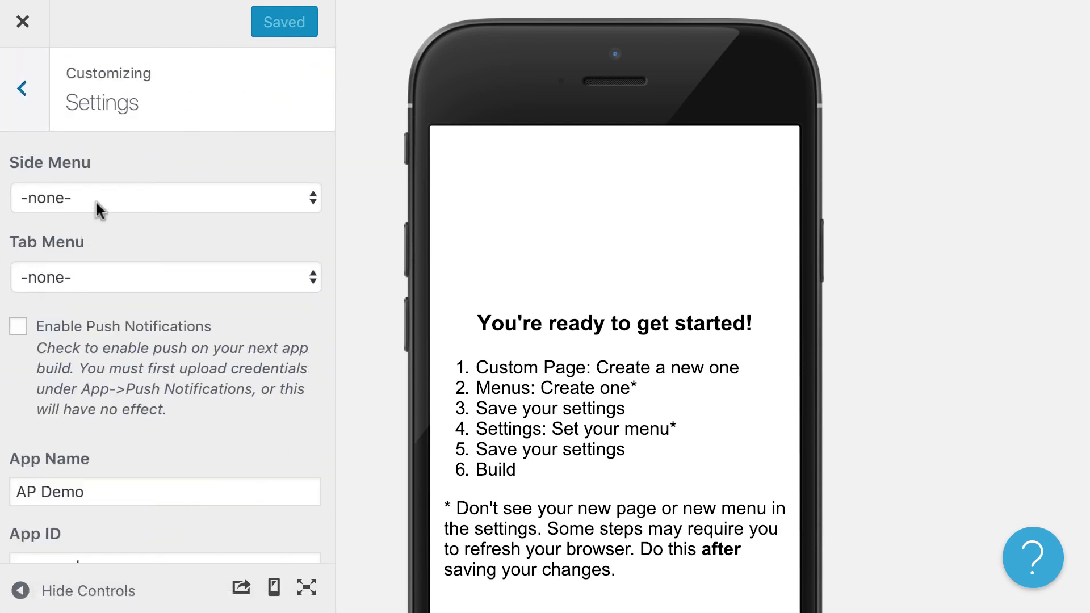
pyautogui.click(95, 199)
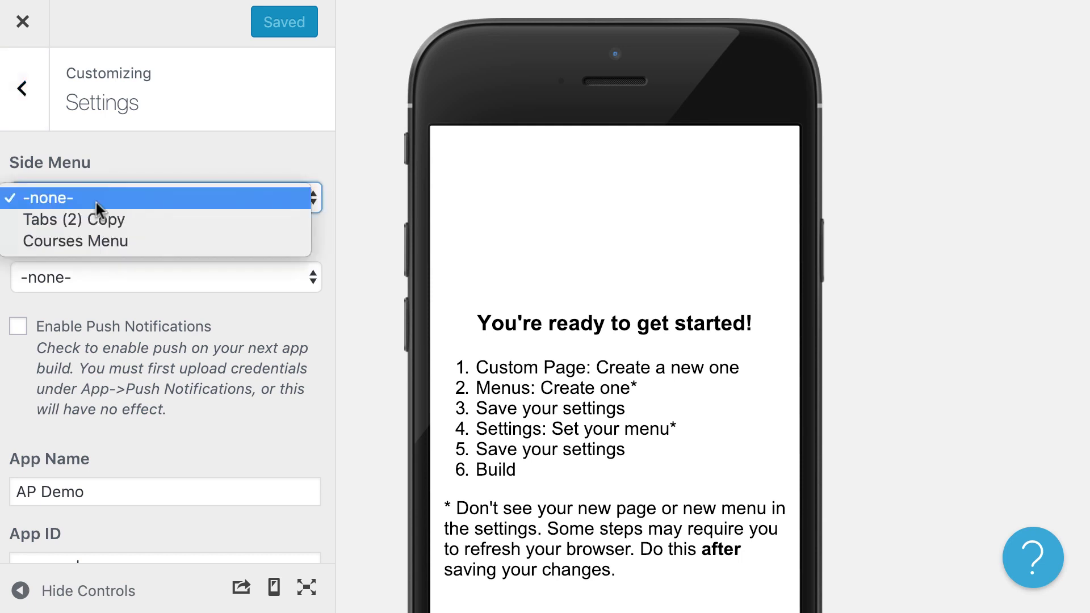
pyautogui.click(89, 242)
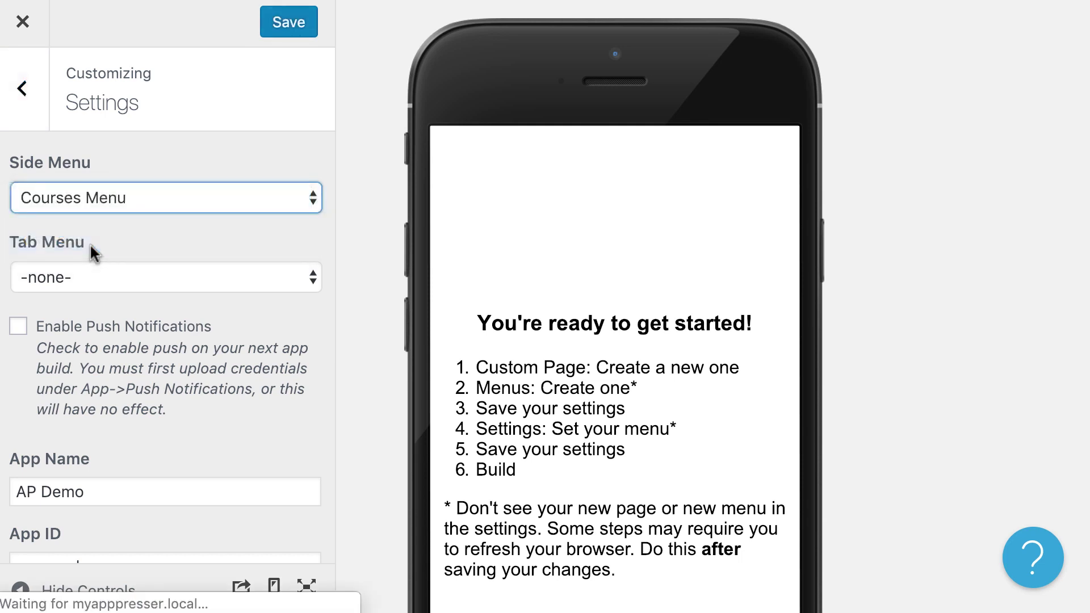
pyautogui.click(284, 23)
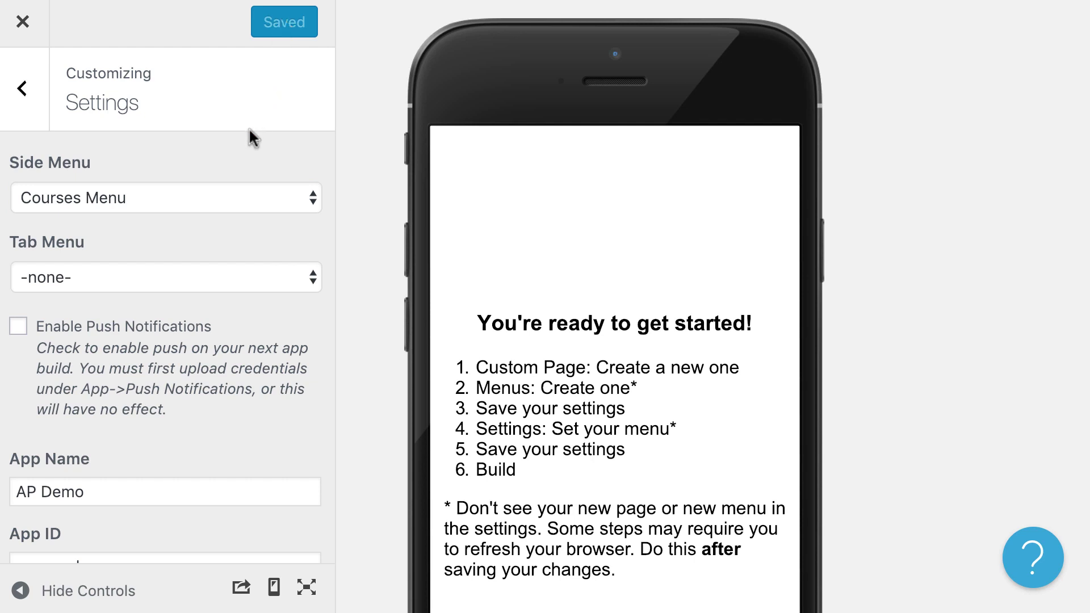
pyautogui.click(24, 97)
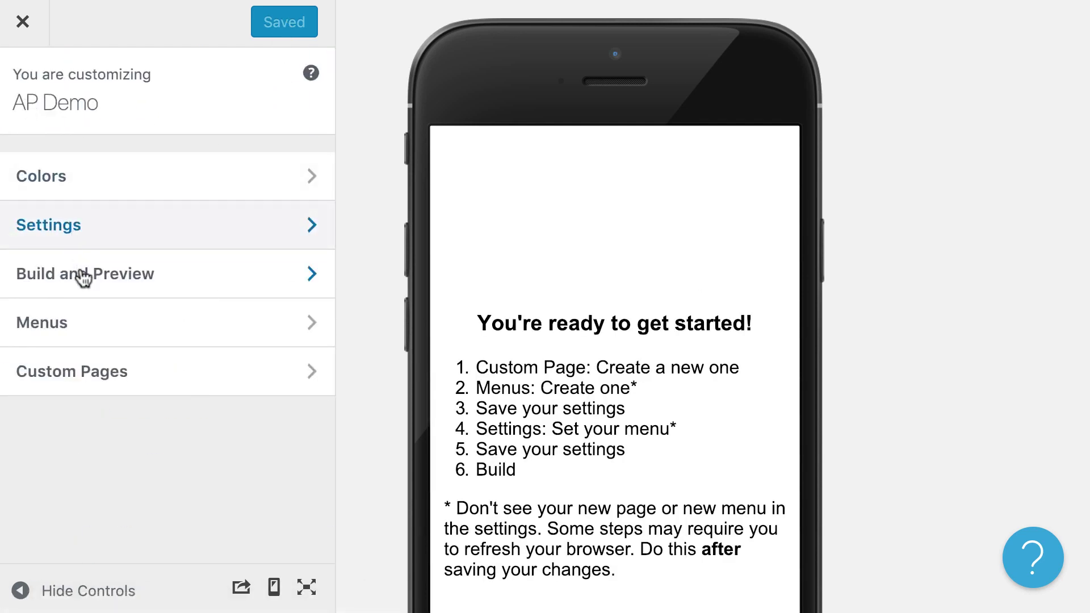
# - Build the app from Build and Preview and check the refreshed Courses preview
pyautogui.click(82, 276)
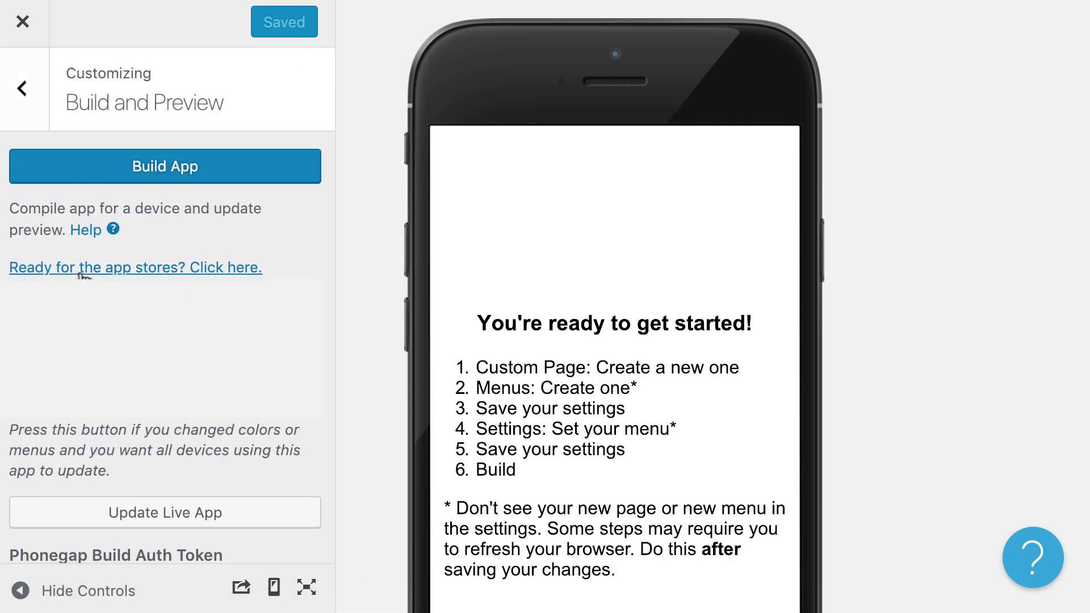
pyautogui.click(180, 172)
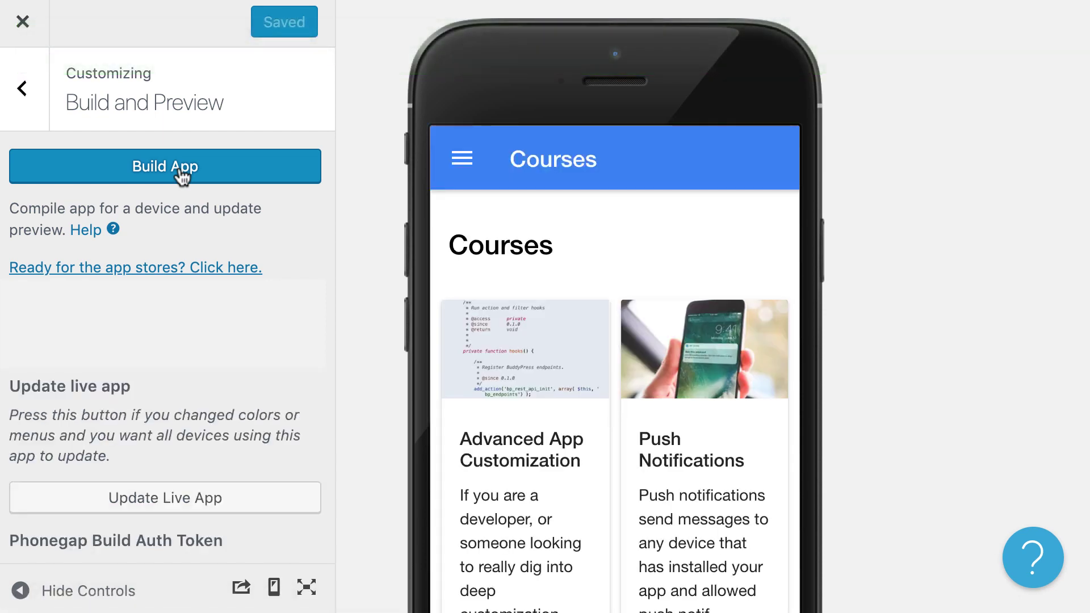
pyautogui.scroll(-1, 576, 210)
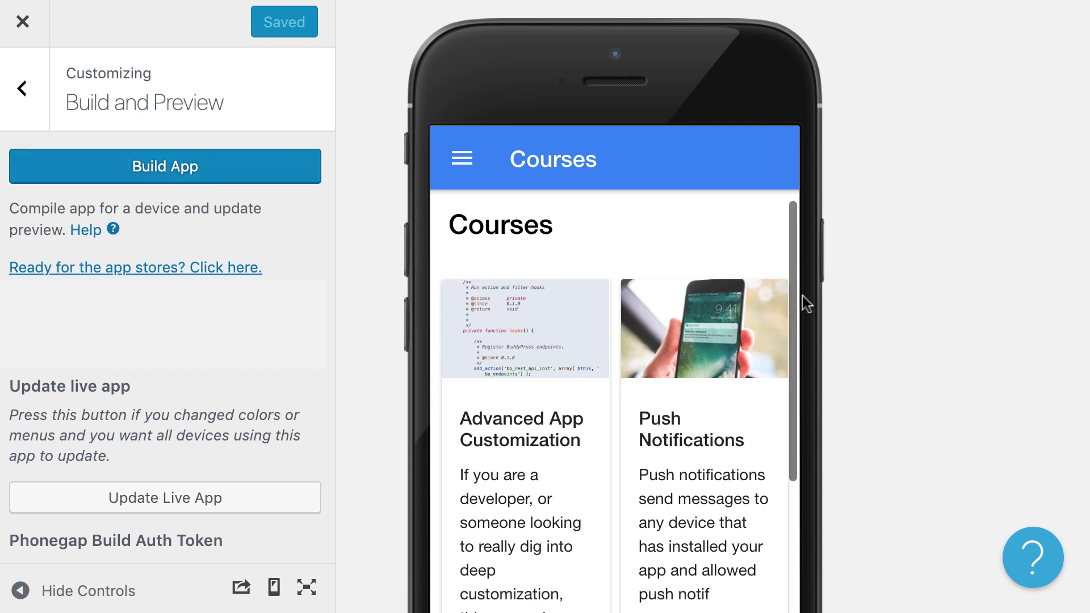
pyautogui.scroll(-5, 727, 290)
pyautogui.scroll(2, 727, 290)
pyautogui.scroll(4, 727, 290)
# - Test the preview: toggle the side menu, open Advanced App Customization, then return to Courses
pyautogui.click(462, 158)
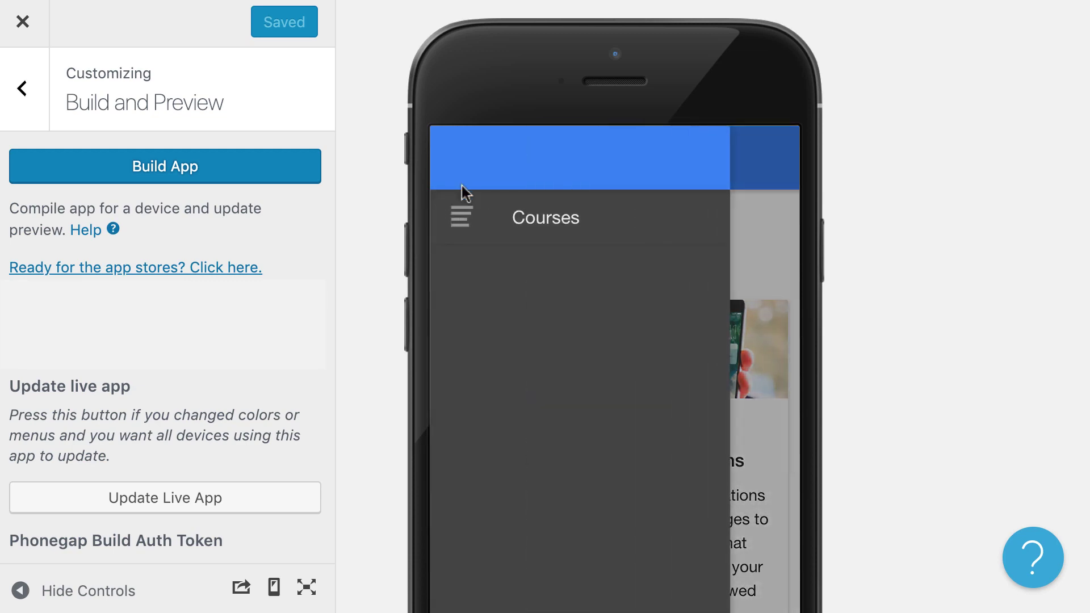
pyautogui.click(762, 255)
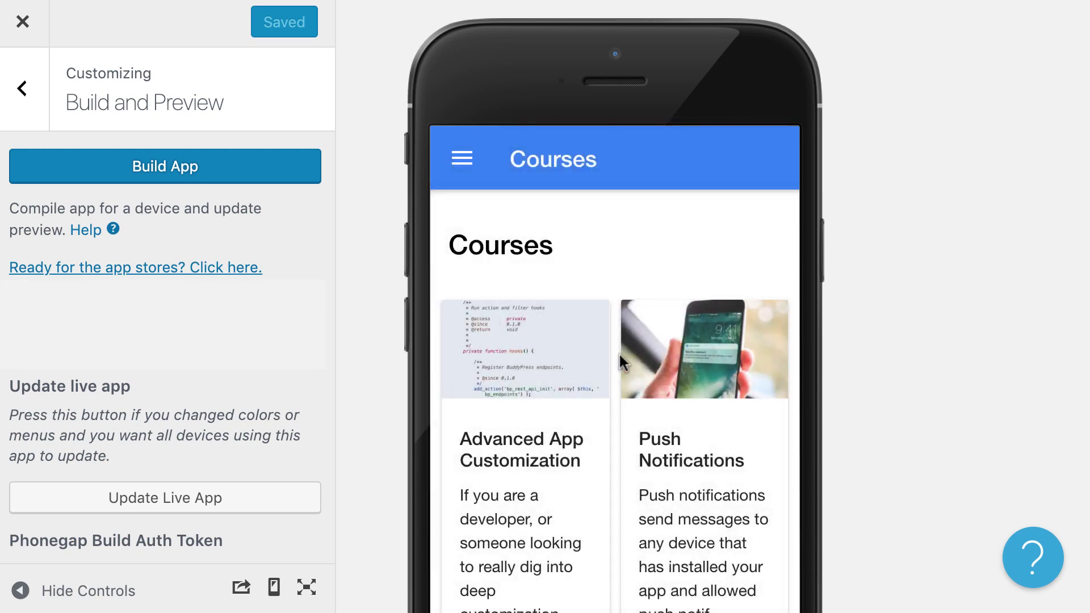
pyautogui.scroll(-3, 591, 360)
pyautogui.click(527, 321)
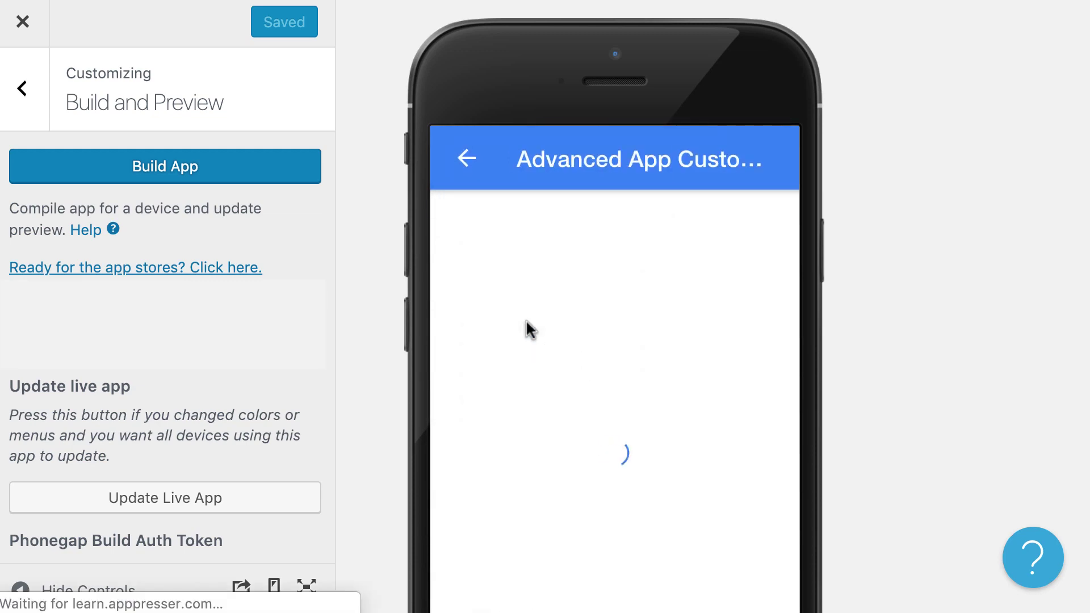
pyautogui.scroll(-5, 595, 316)
pyautogui.scroll(-3, 529, 288)
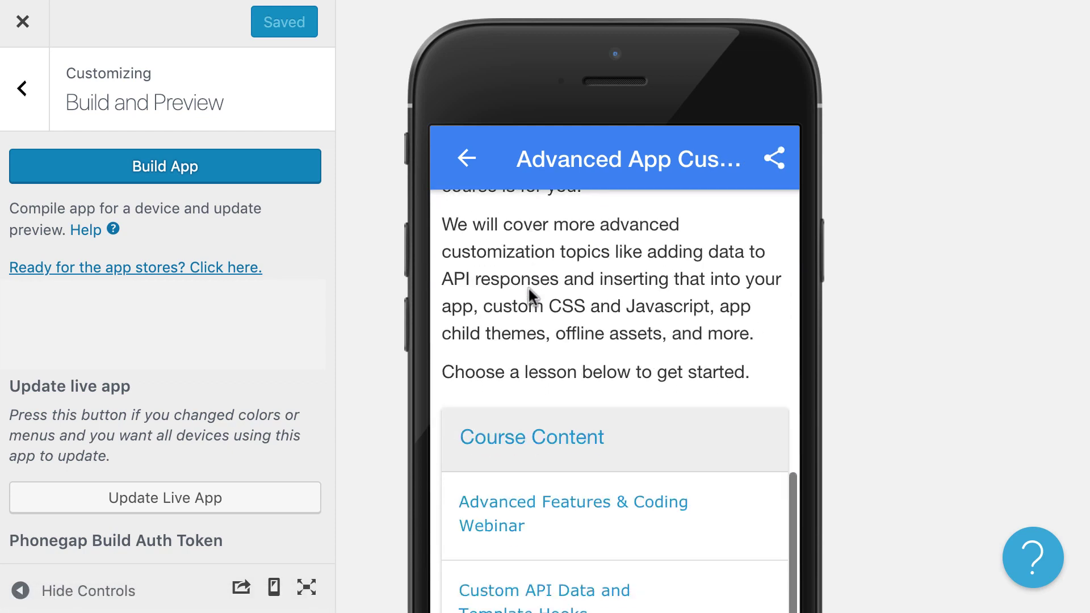
pyautogui.scroll(5, 525, 384)
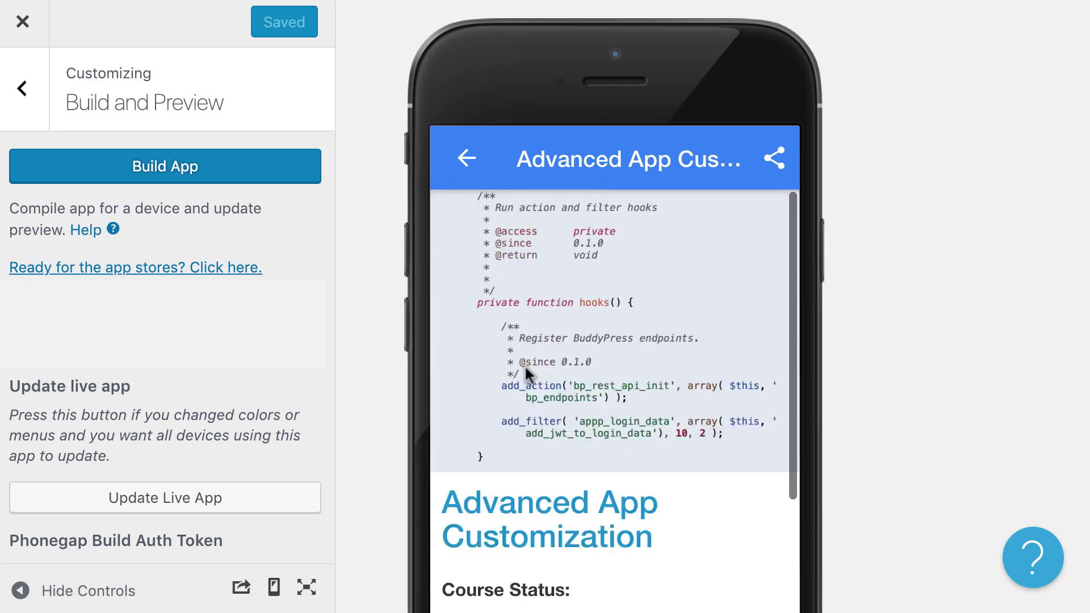
pyautogui.click(469, 154)
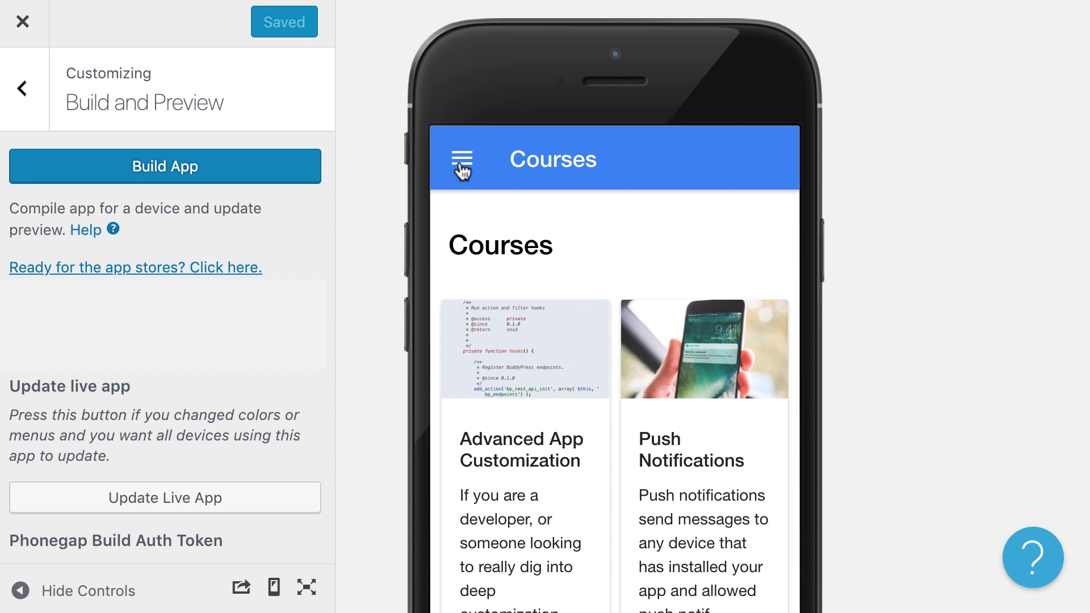
pyautogui.click(23, 25)
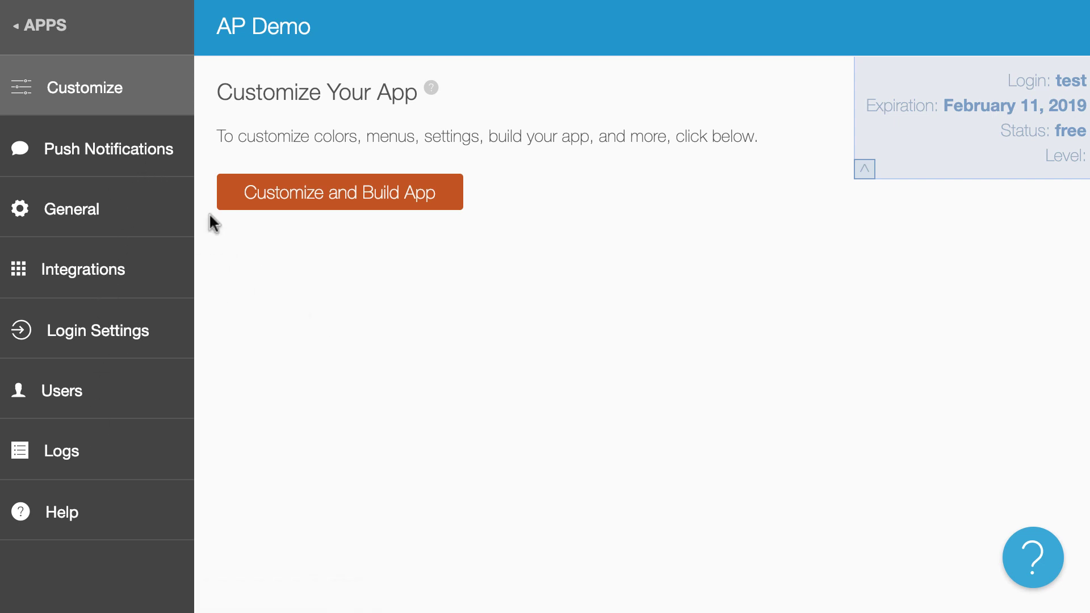
pyautogui.click(94, 334)
pyautogui.scroll(3, 468, 323)
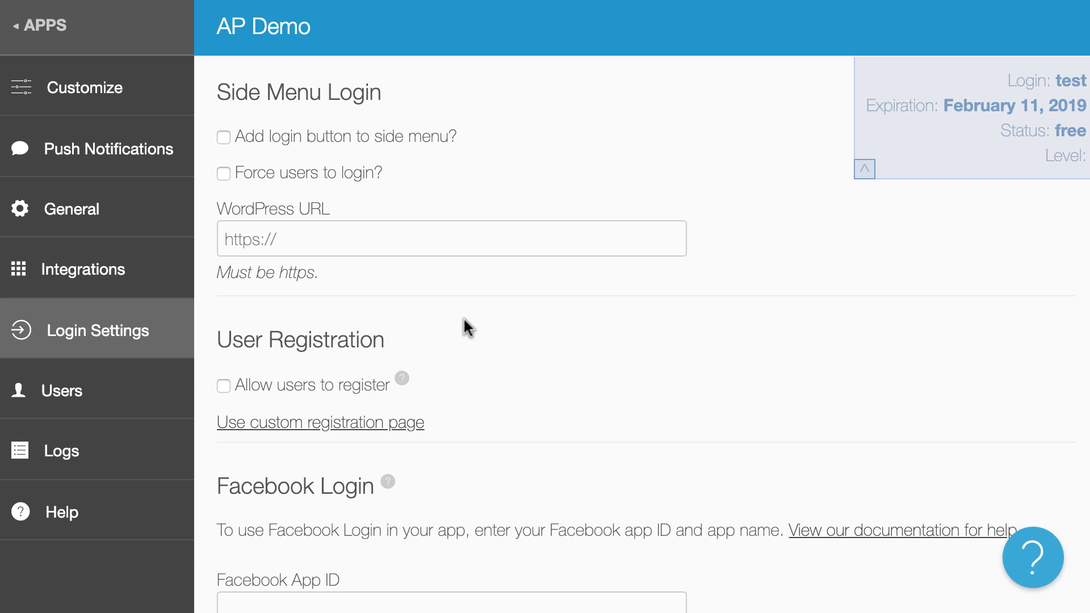
pyautogui.click(224, 137)
pyautogui.click(289, 226)
pyautogui.write('https://learn.apppresser.com')
pyautogui.scroll(-1, 398, 301)
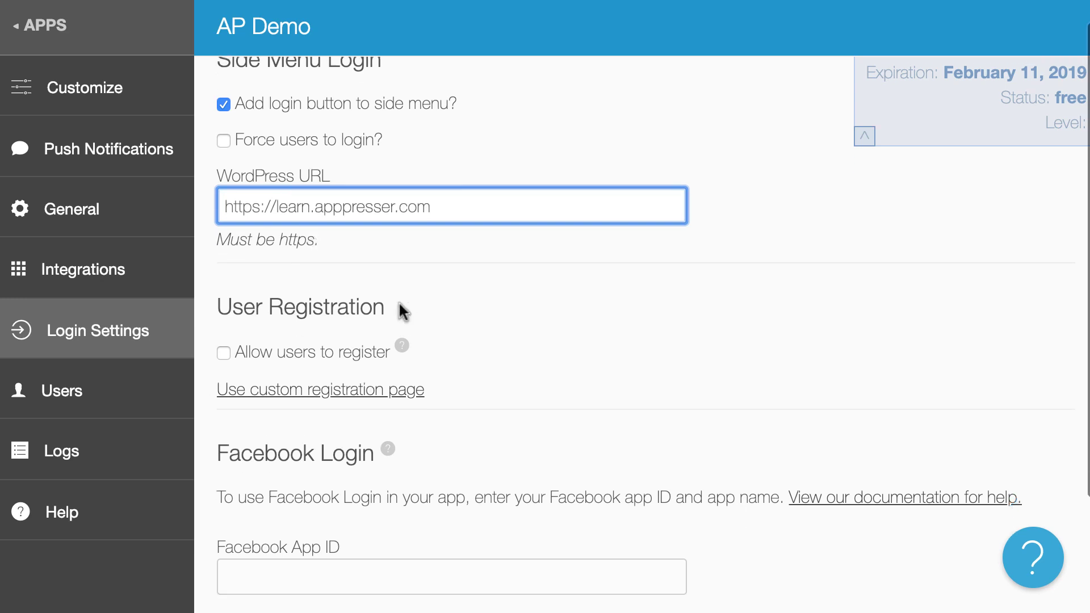
pyautogui.click(224, 345)
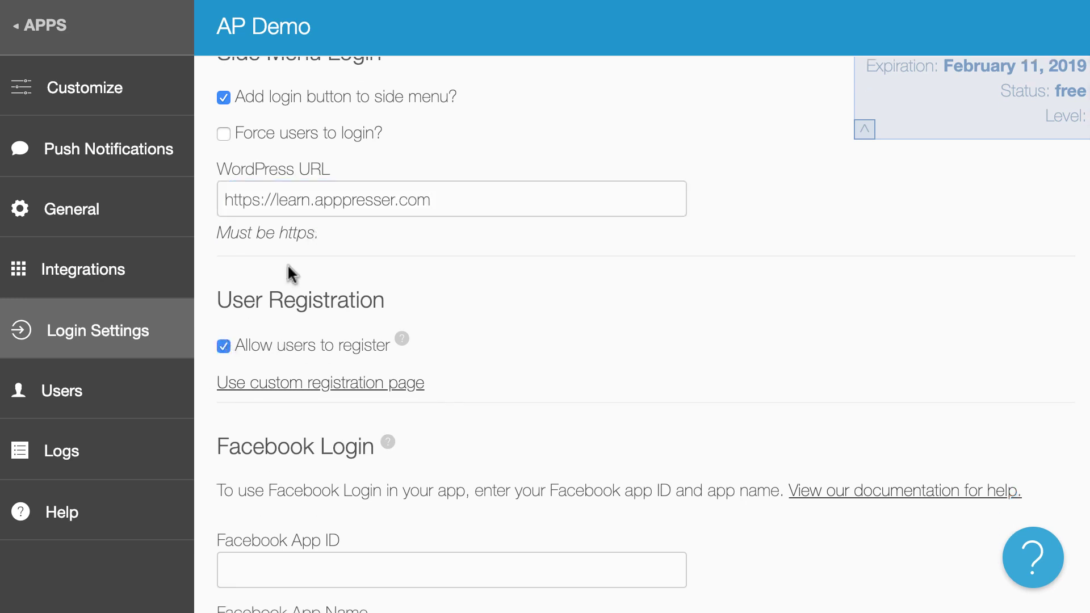
pyautogui.scroll(1, 288, 267)
pyautogui.scroll(-3, 287, 267)
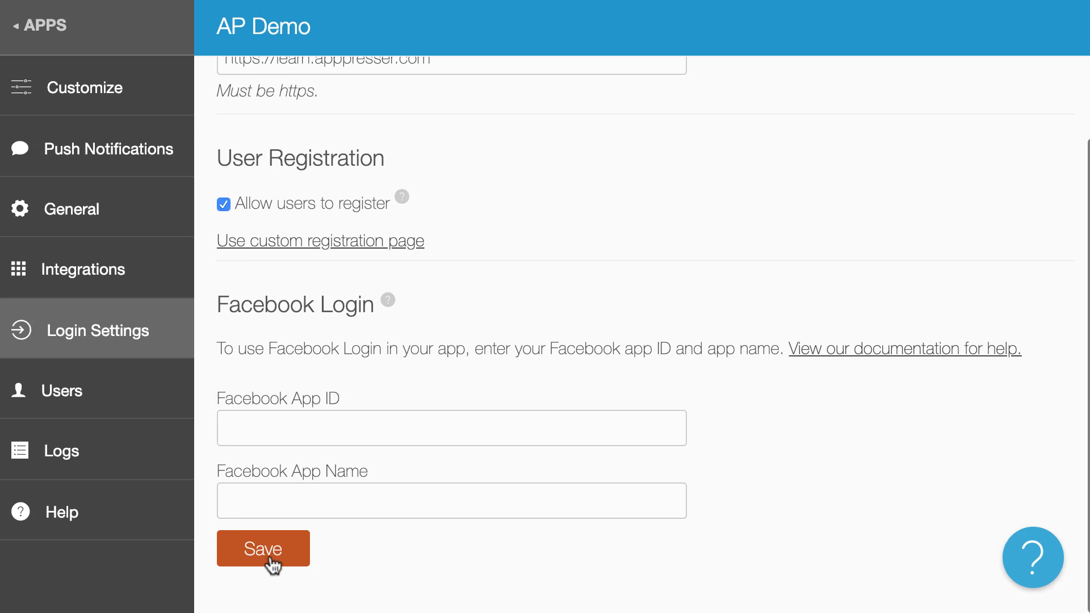
pyautogui.click(263, 549)
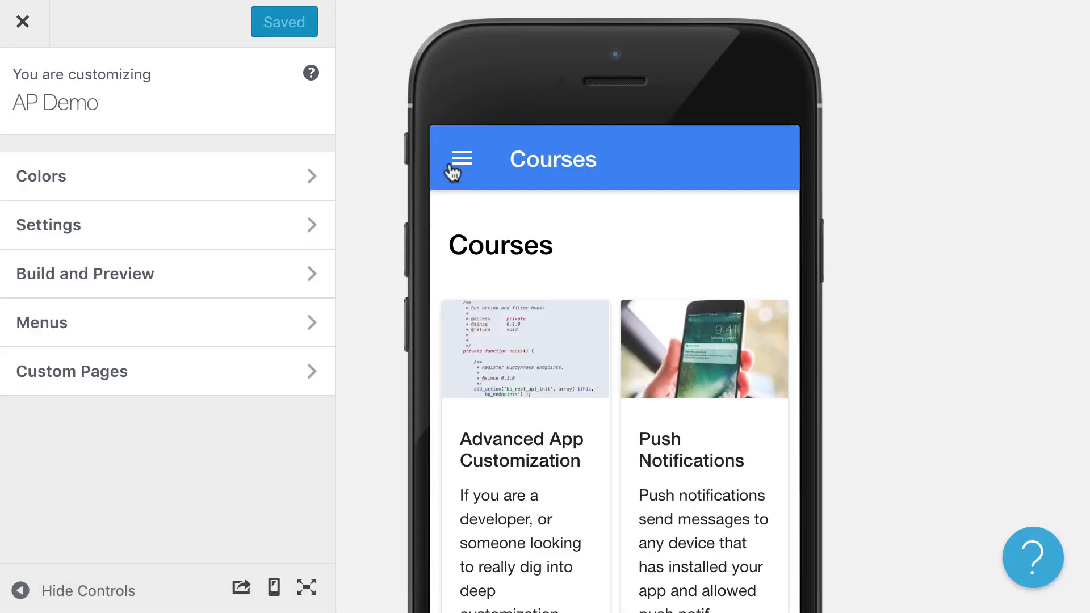
# - Open the LOGIN screen from the preview's side menu, then close the screen and the menu
pyautogui.click(460, 156)
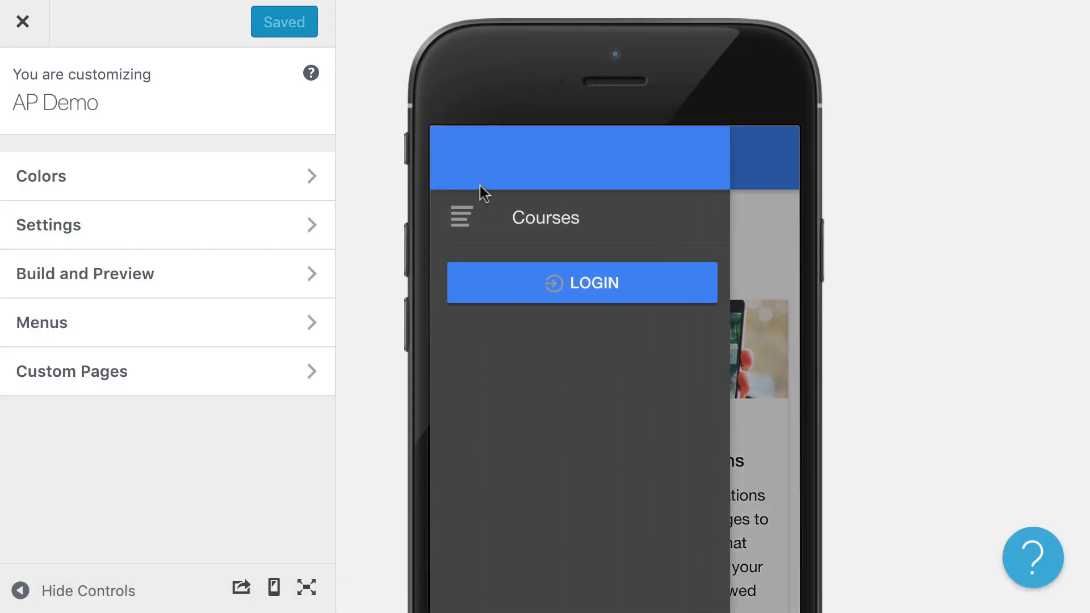
pyautogui.click(571, 288)
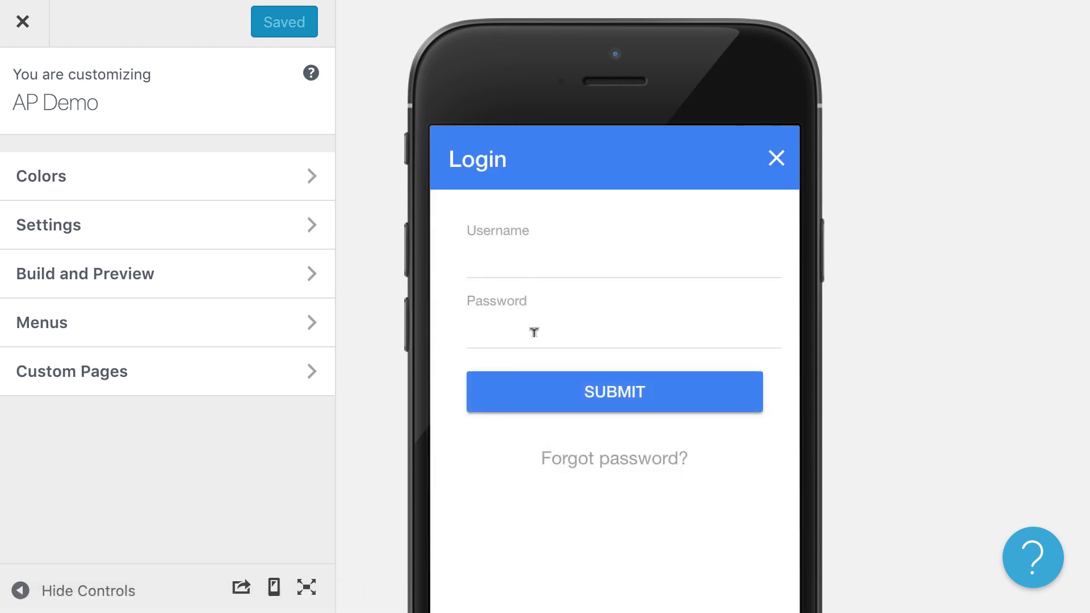
pyautogui.click(775, 159)
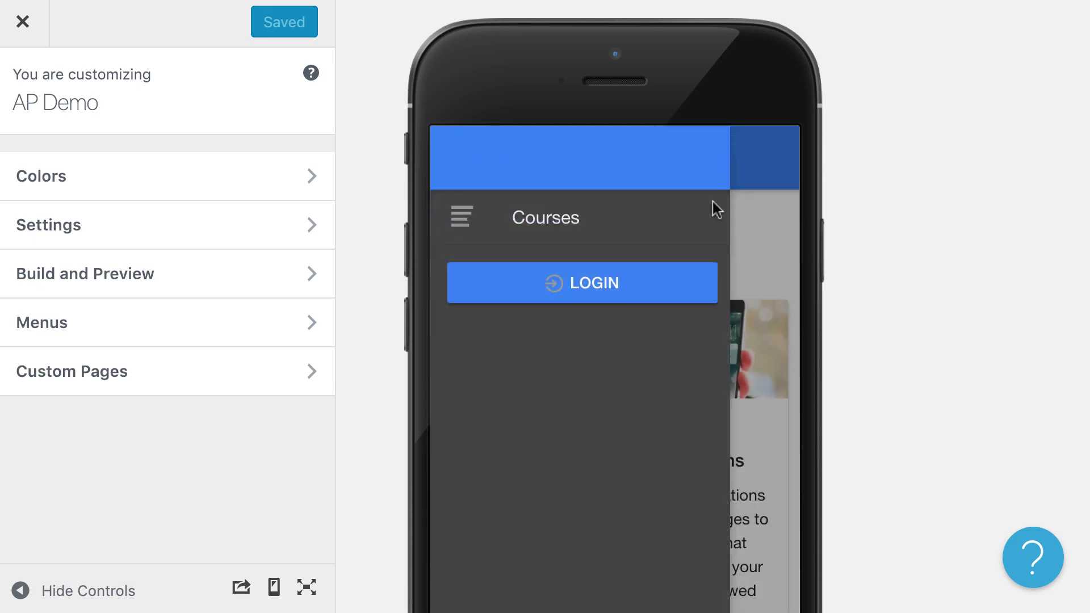
pyautogui.click(768, 218)
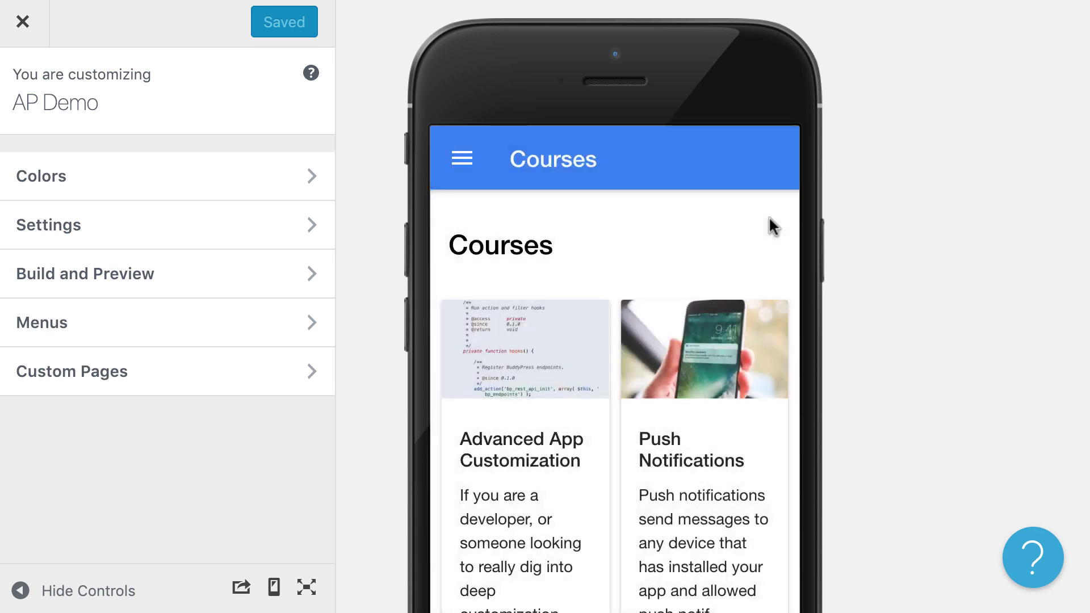
pyautogui.scroll(-4, 601, 326)
pyautogui.scroll(2, 601, 326)
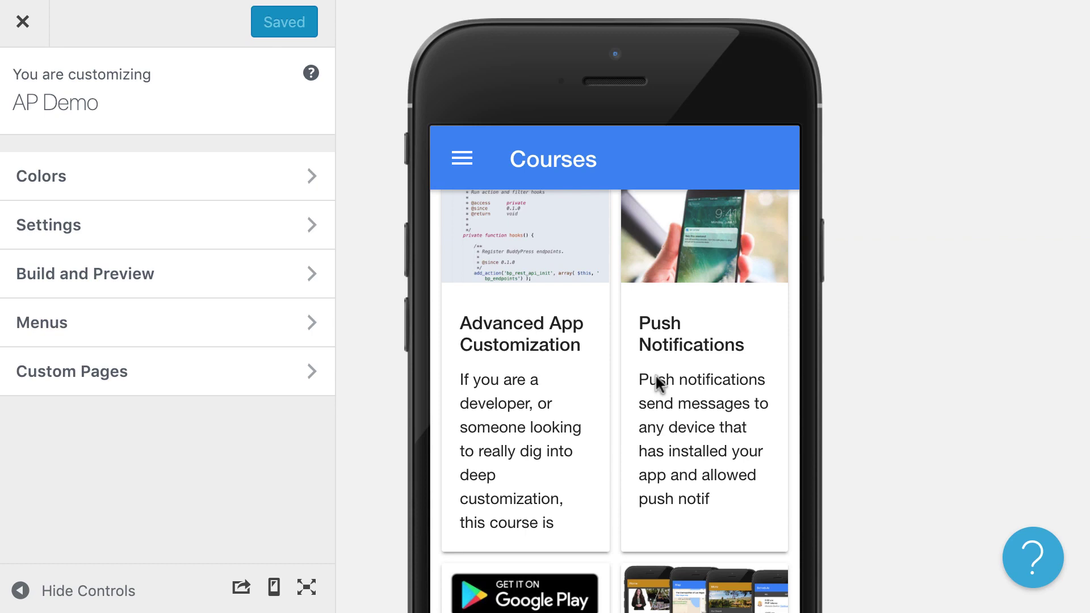
pyautogui.scroll(3, 654, 382)
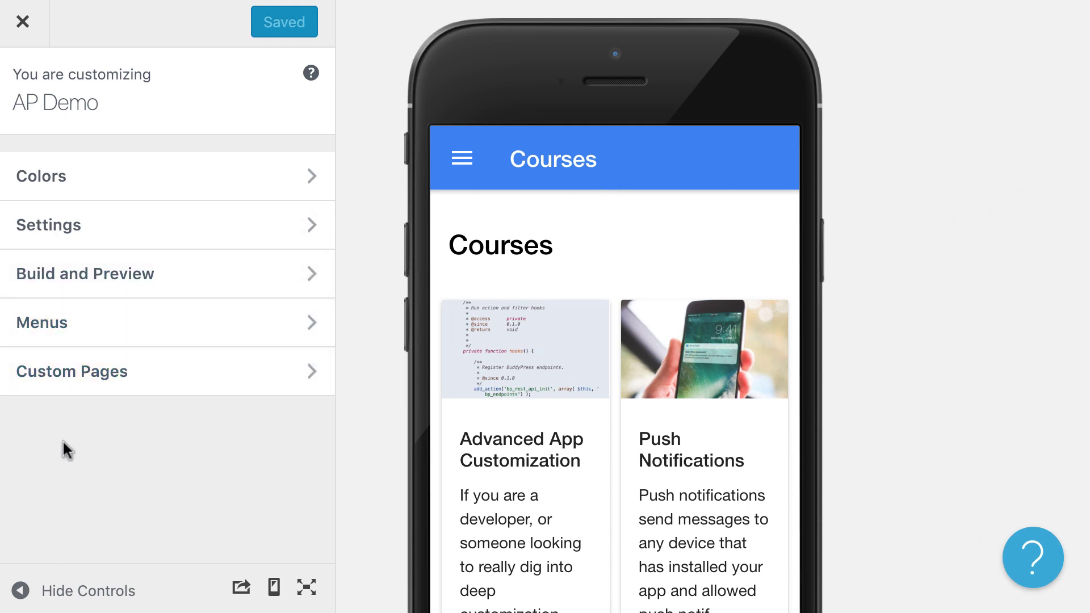
# - Add a new WordPress Posts custom page titled 'Posts' and scroll to its List Route
pyautogui.click(139, 375)
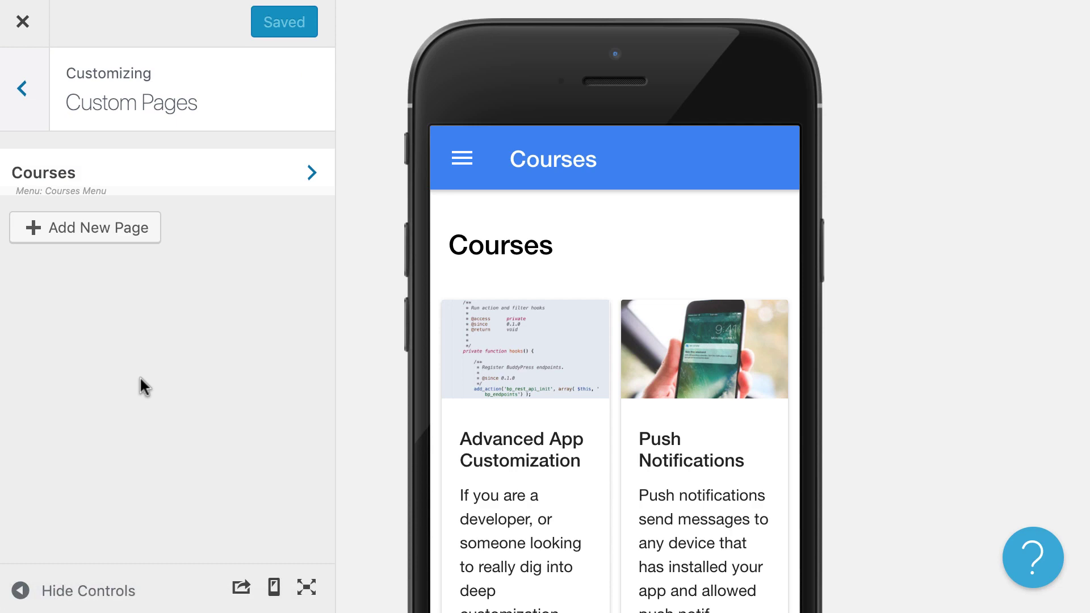
pyautogui.click(100, 233)
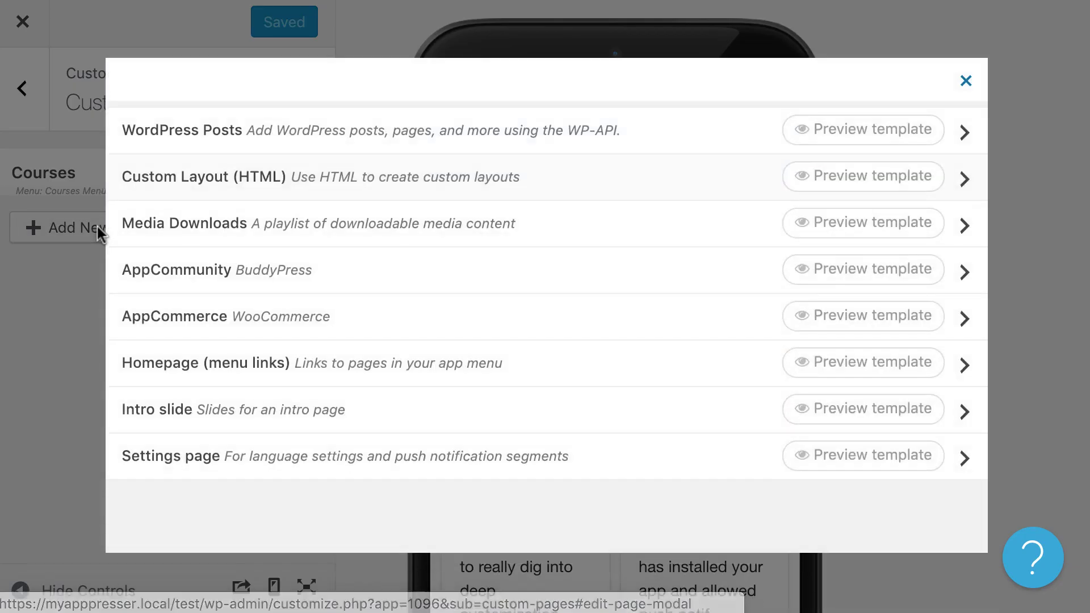
pyautogui.click(281, 136)
pyautogui.click(217, 153)
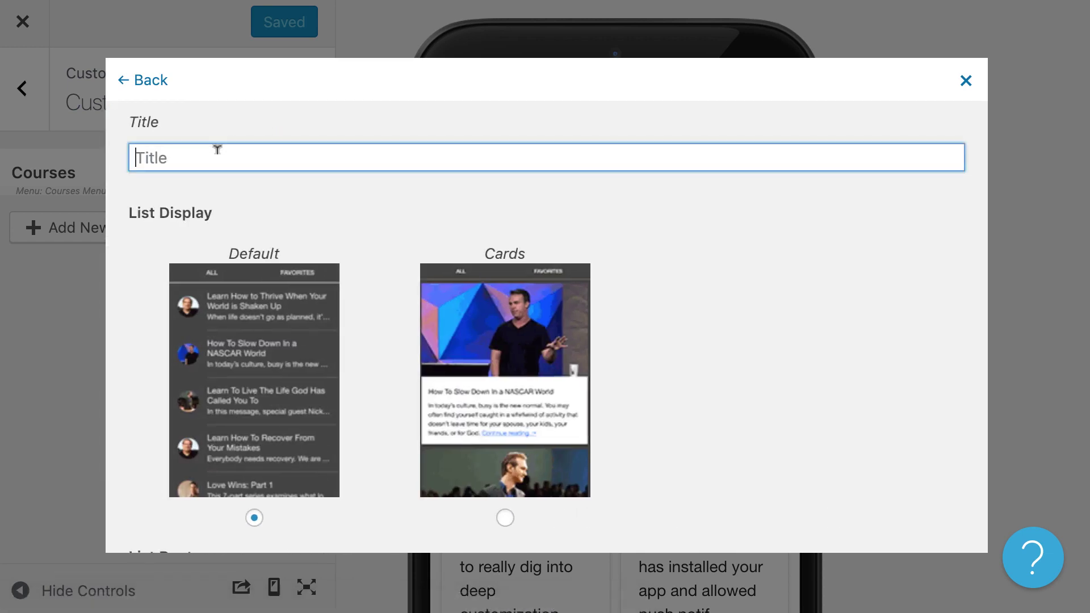
pyautogui.write('Posts')
pyautogui.scroll(-3, 576, 282)
pyautogui.scroll(1, 256, 234)
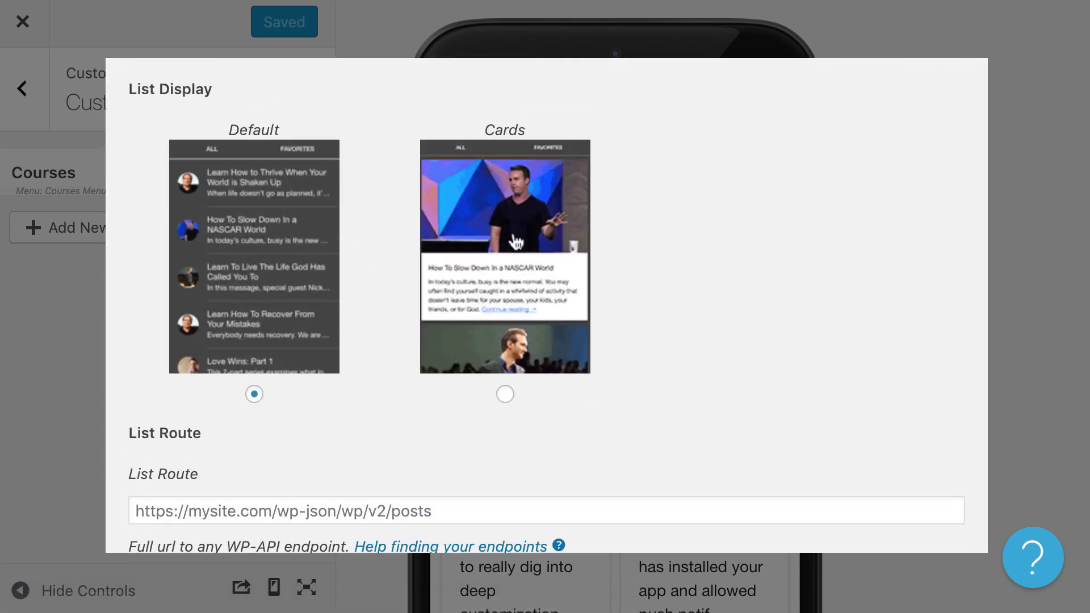
pyautogui.scroll(-5, 509, 308)
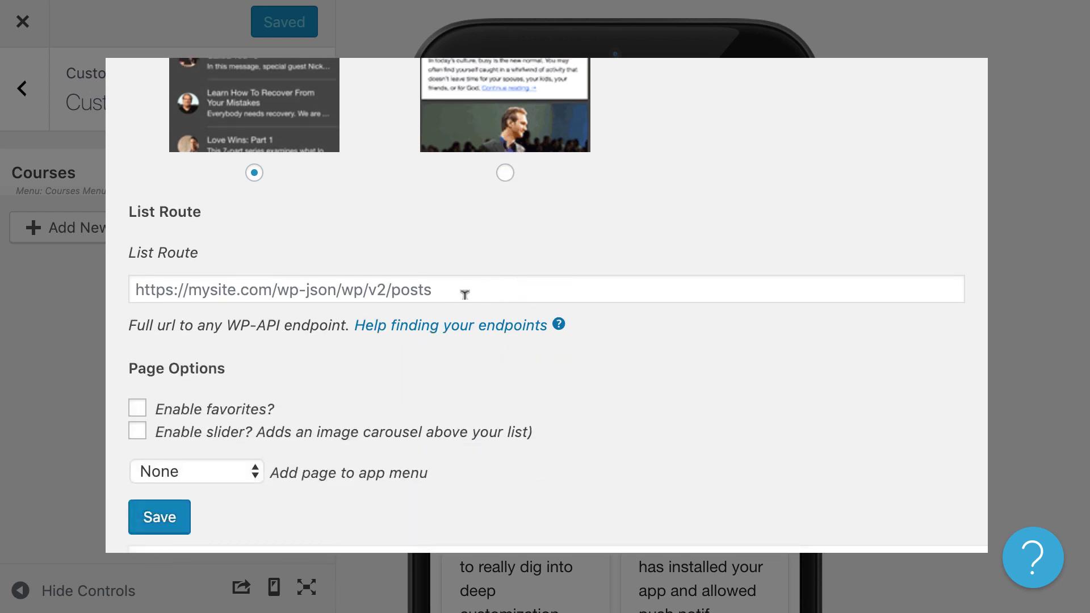
# - Fill the List Route from the suggested speakers URL, replacing the endpoint with 'posts'
pyautogui.click(411, 284)
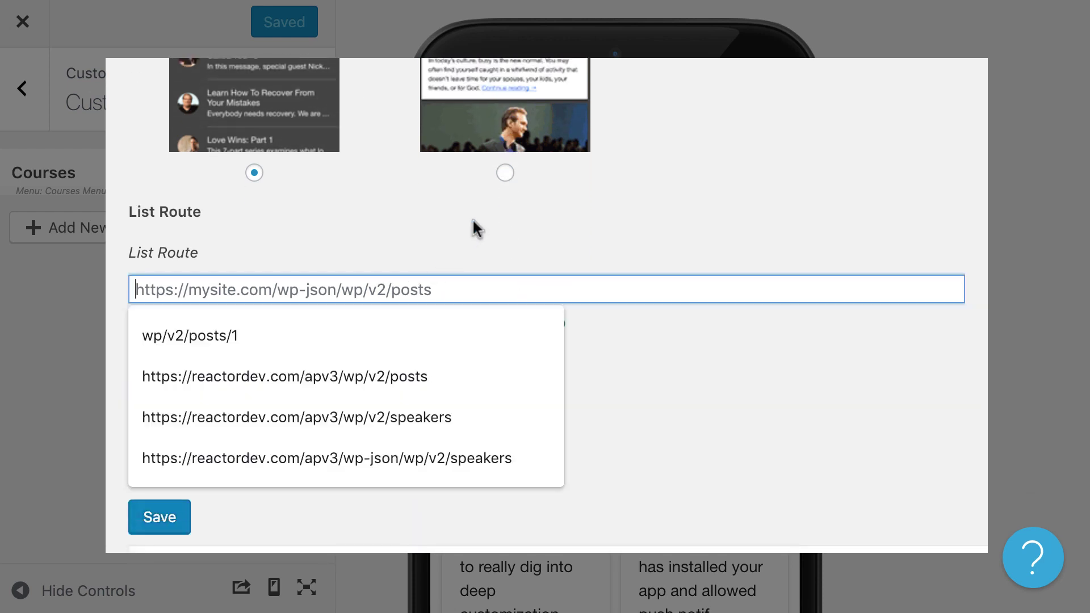
pyautogui.write('htt')
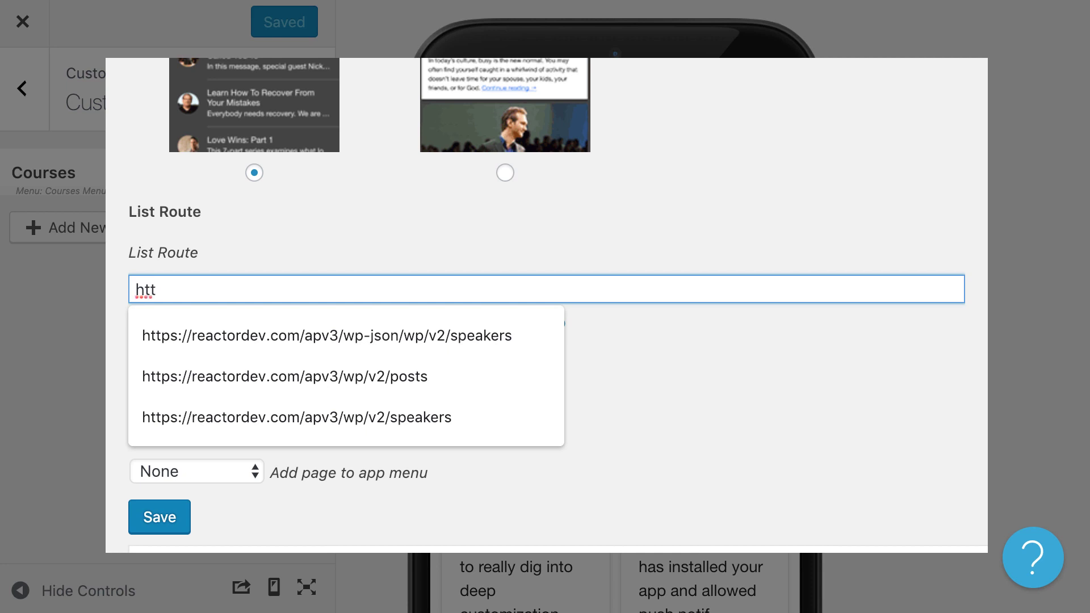
pyautogui.press('Down')
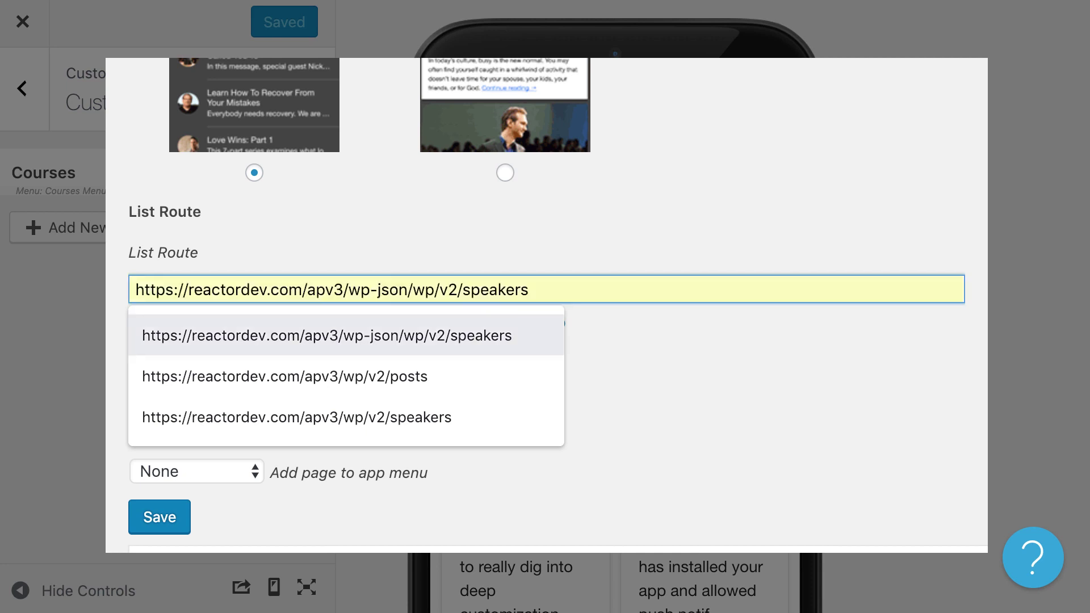
pyautogui.click(679, 342)
pyautogui.click(311, 281)
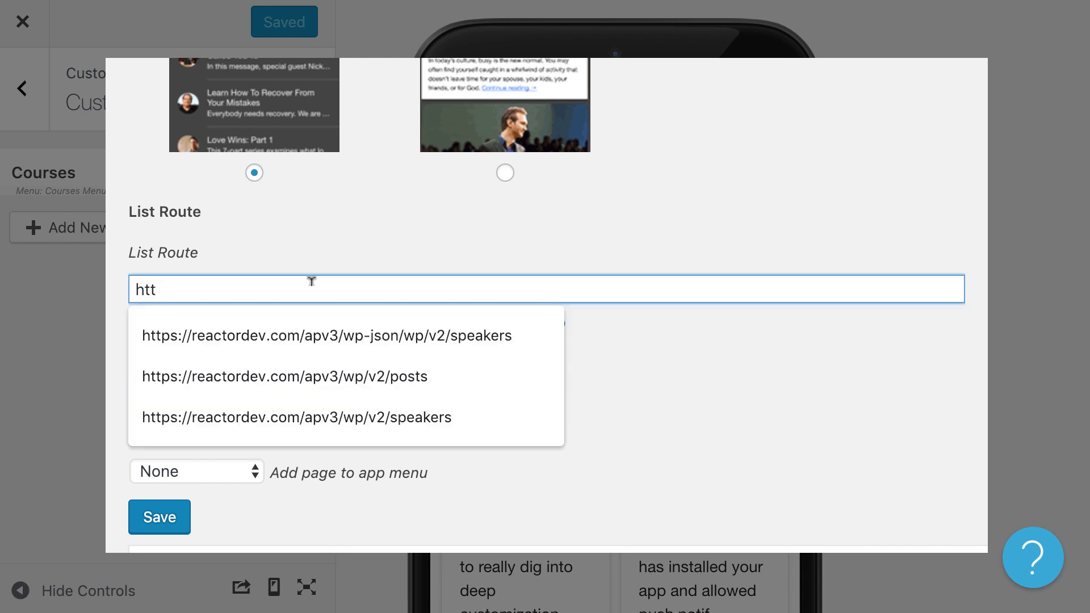
pyautogui.click(287, 335)
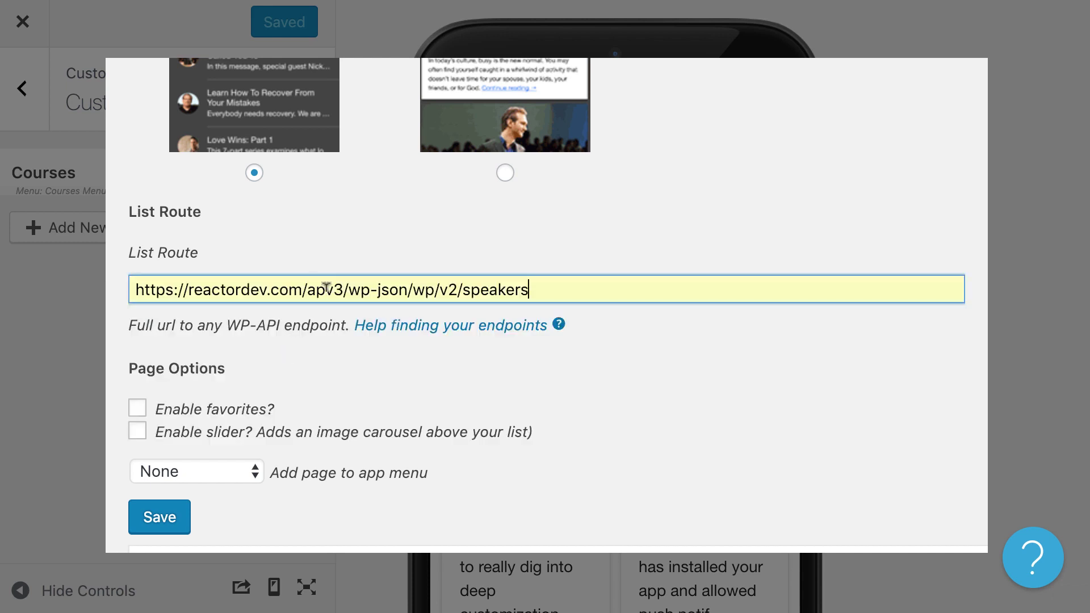
pyautogui.moveTo(308, 287); pyautogui.dragTo(464, 278)
pyautogui.write('posts')
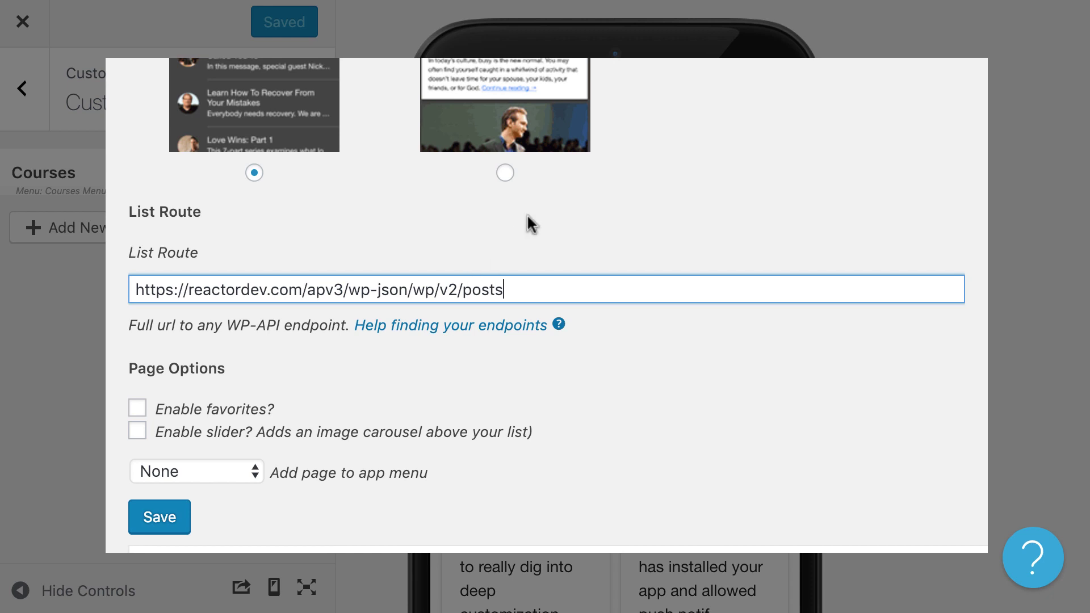
pyautogui.click(530, 220)
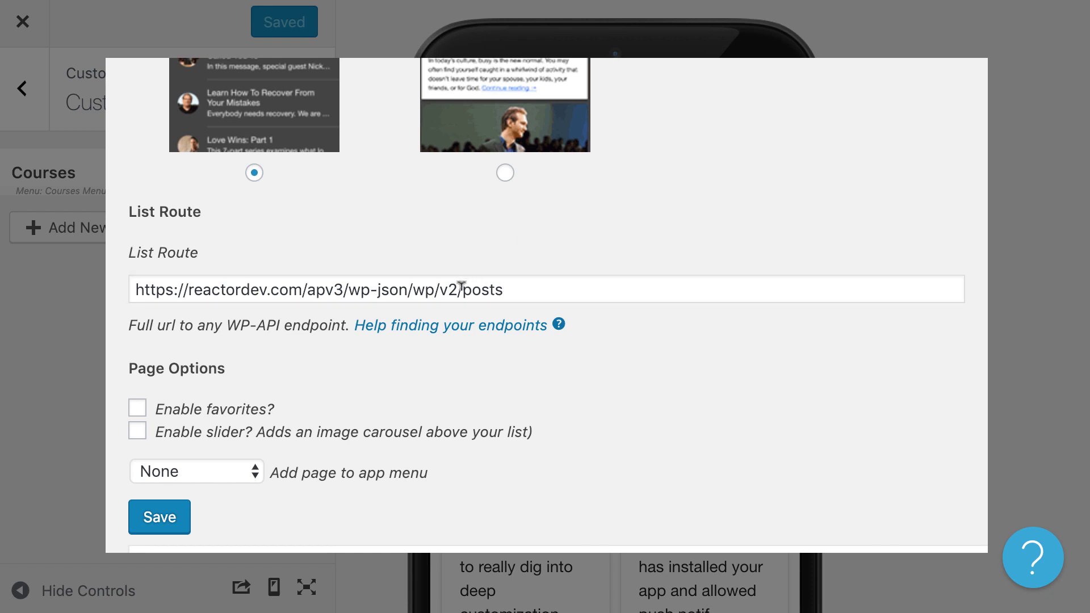
# - Retype the route's endpoint, trying 'events' before settling on 'posts'
pyautogui.moveTo(348, 284); pyautogui.dragTo(464, 284)
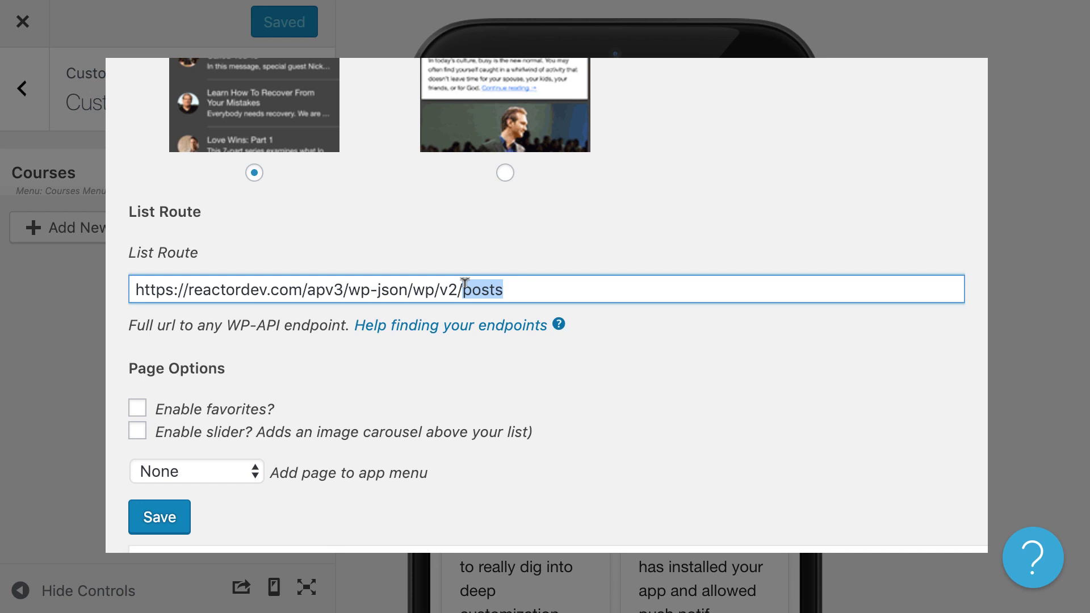
pyautogui.write('events')
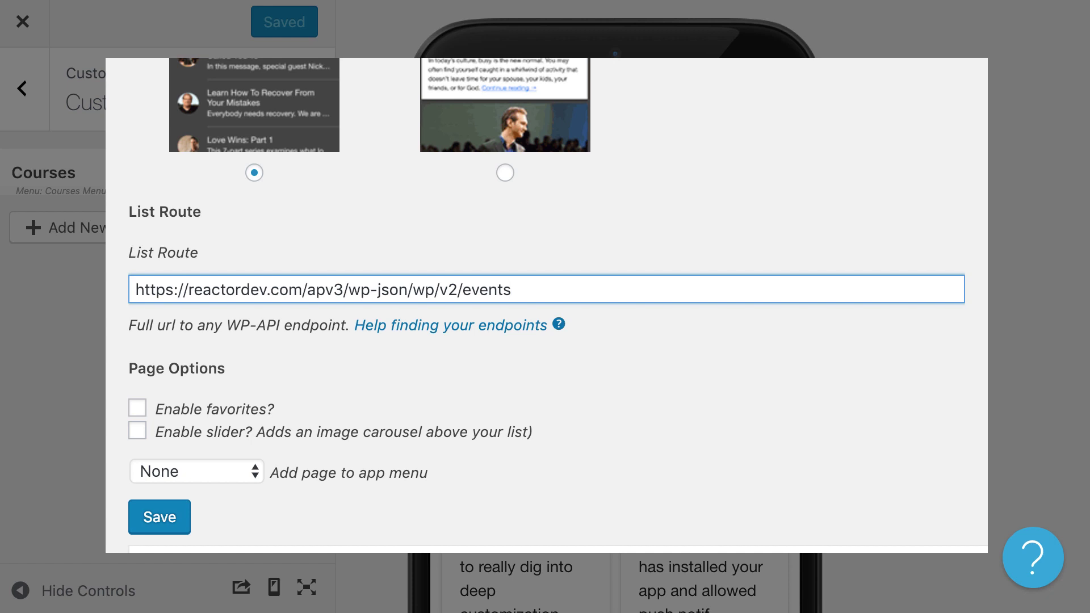
pyautogui.press('BackSpace')
pyautogui.press('BackSpace')
pyautogui.press('BackSpace')
pyautogui.press('BackSpace')
pyautogui.press('BackSpace')
pyautogui.press('BackSpace')
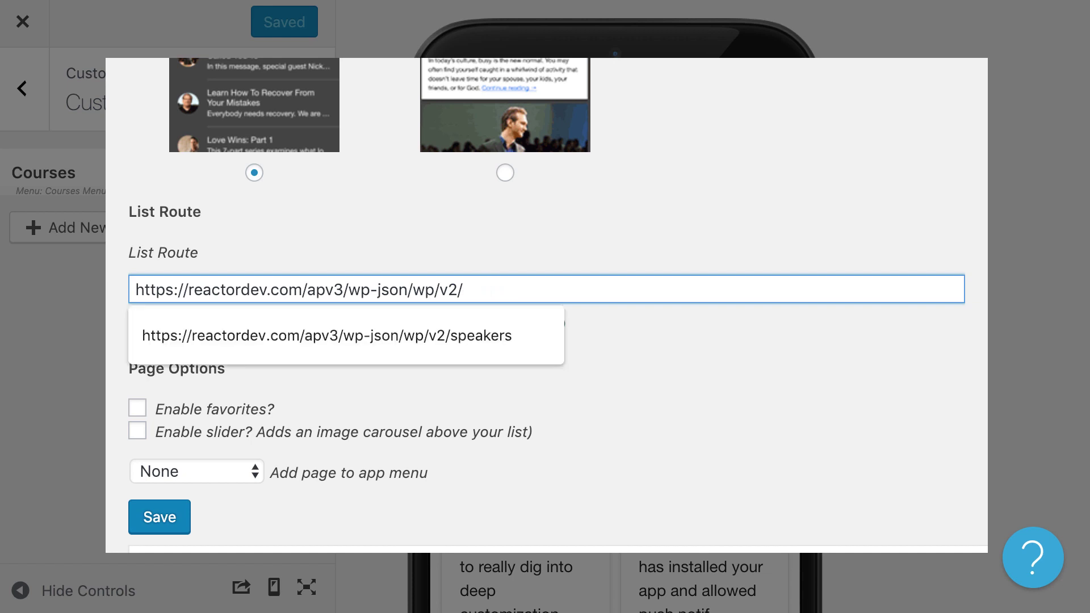
pyautogui.write('posts')
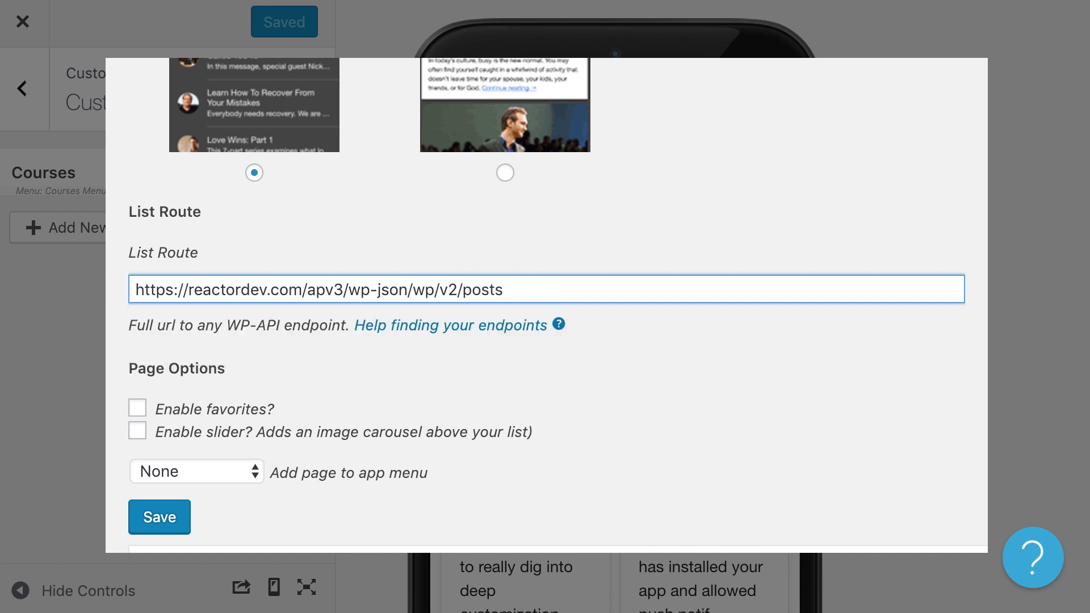
# - Turn on Enable favorites, add the page to the Courses Menu, and save
pyautogui.scroll(-2, 196, 412)
pyautogui.click(187, 341)
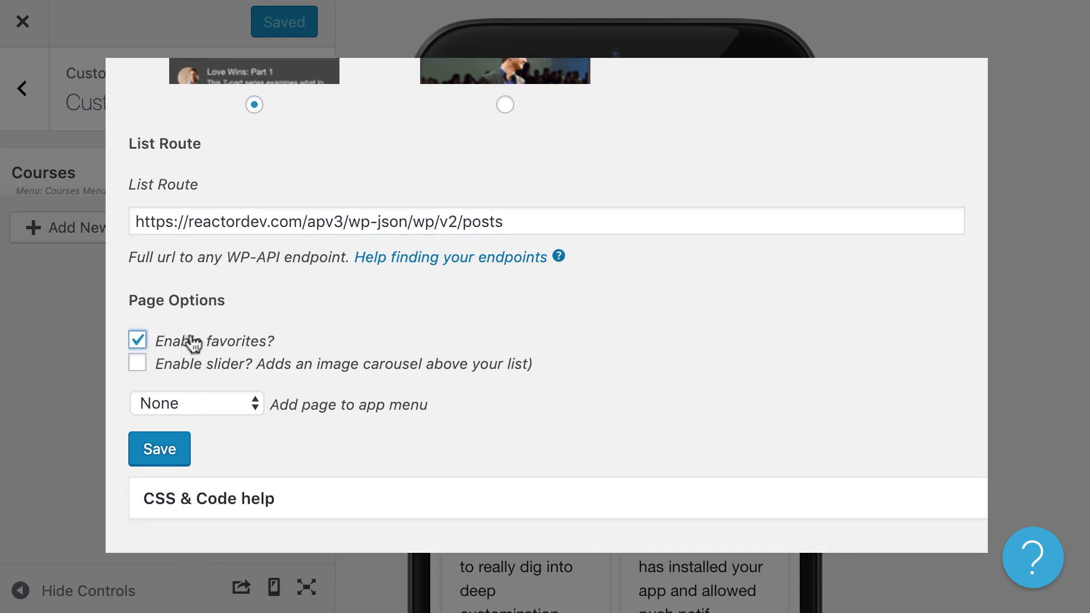
pyautogui.click(210, 408)
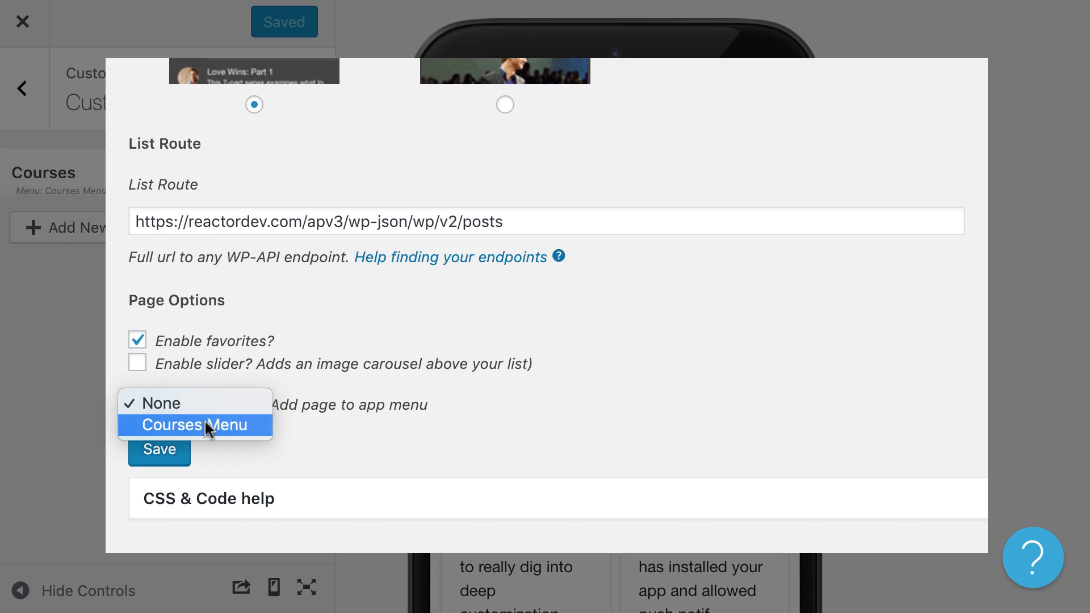
pyautogui.click(206, 421)
pyautogui.click(175, 458)
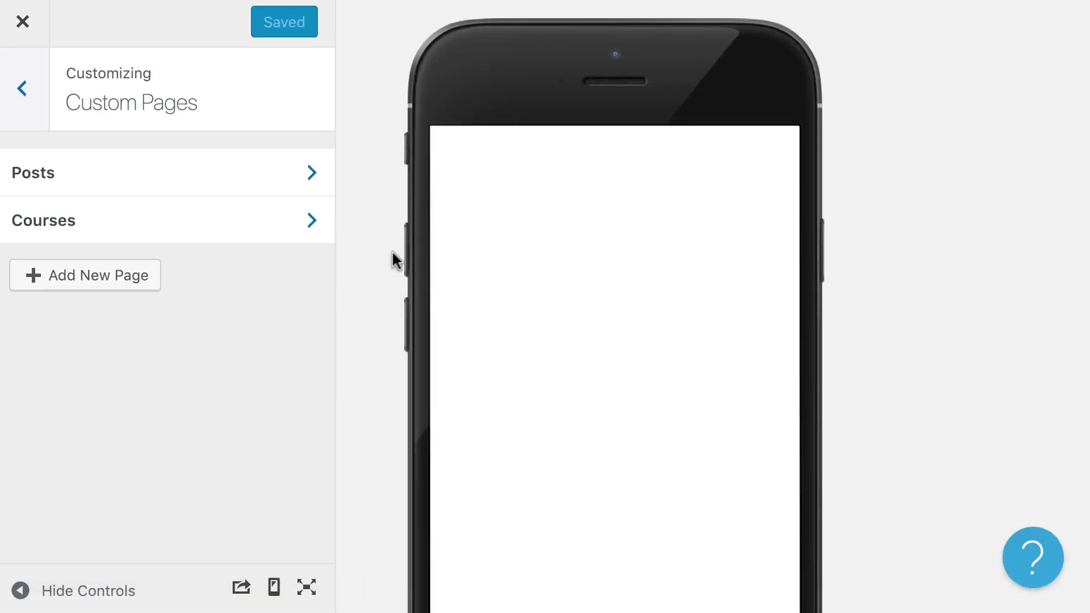
# - Open Posts from the preview's side menu and view the first post's article
pyautogui.click(465, 163)
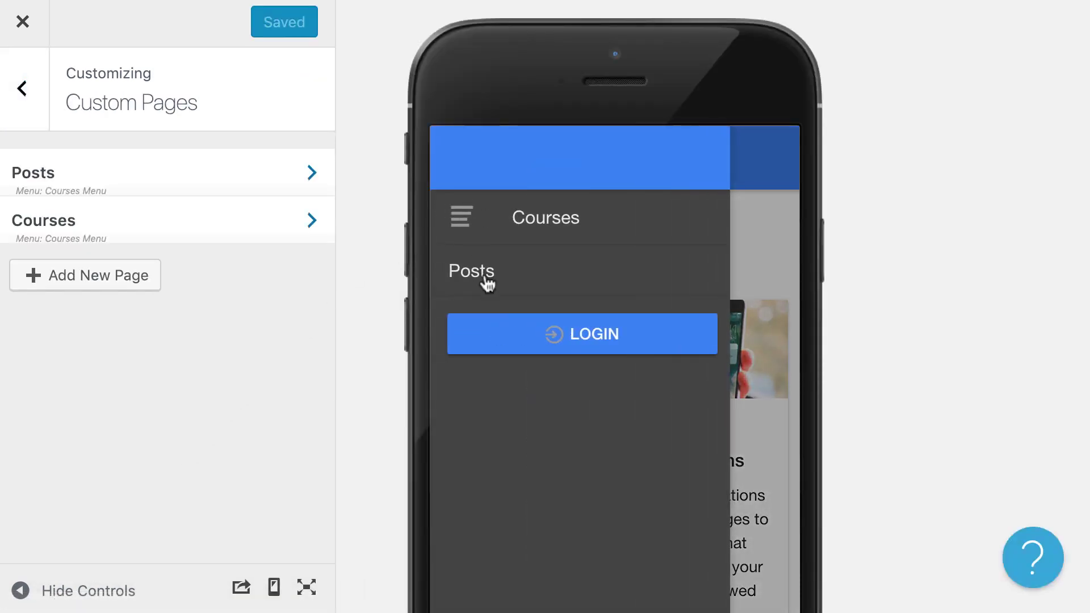
pyautogui.click(487, 282)
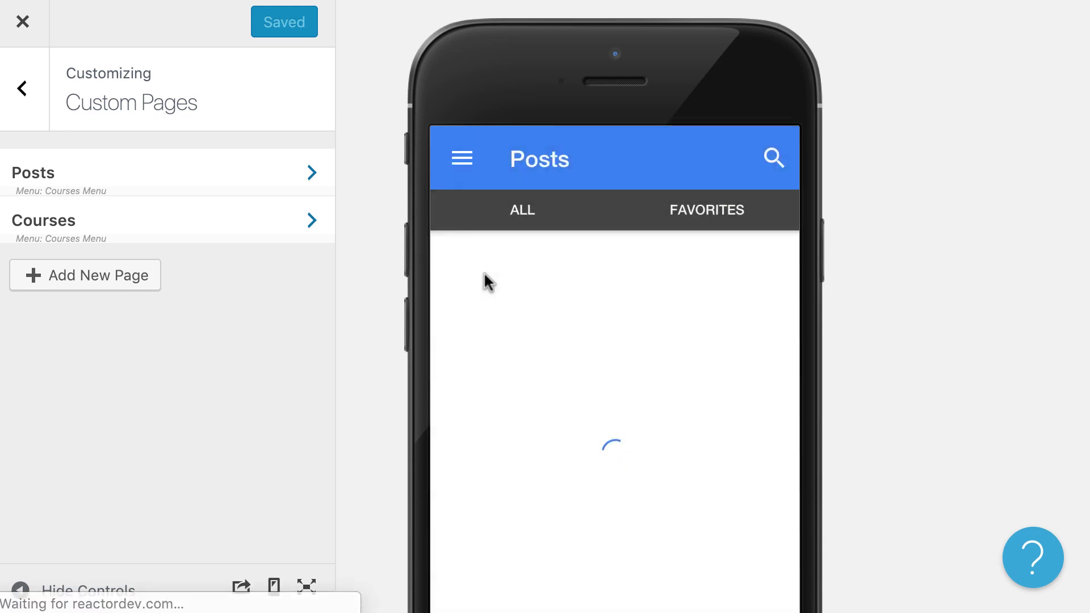
pyautogui.scroll(2, 573, 291)
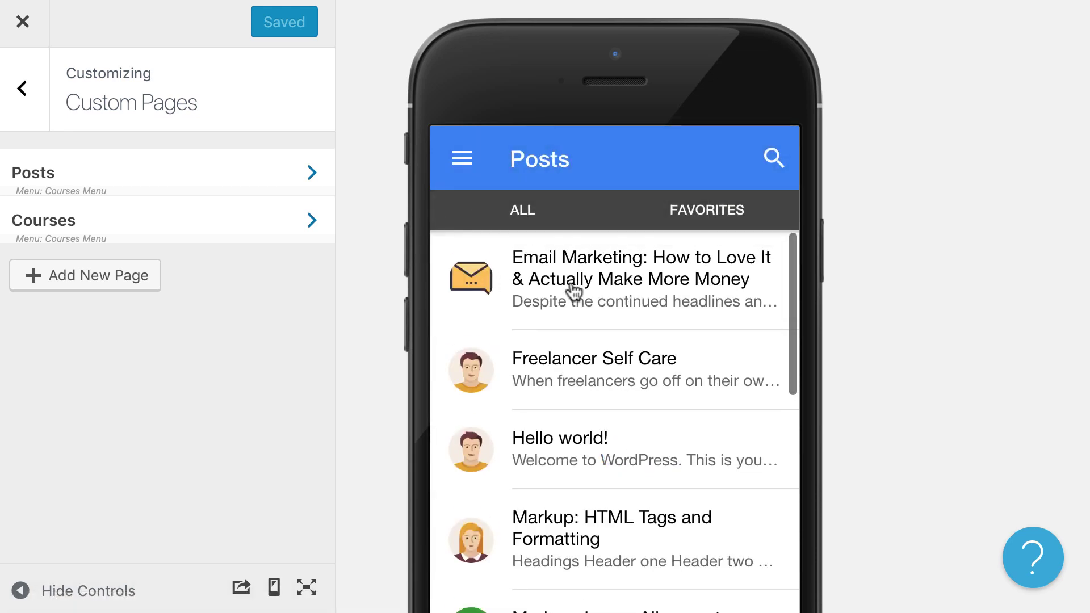
pyautogui.click(573, 291)
pyautogui.scroll(-3, 562, 333)
pyautogui.scroll(3, 562, 333)
pyautogui.click(467, 162)
# - View the Freelancer Self Care article in the preview, then go back to the Posts list
pyautogui.scroll(-2, 547, 309)
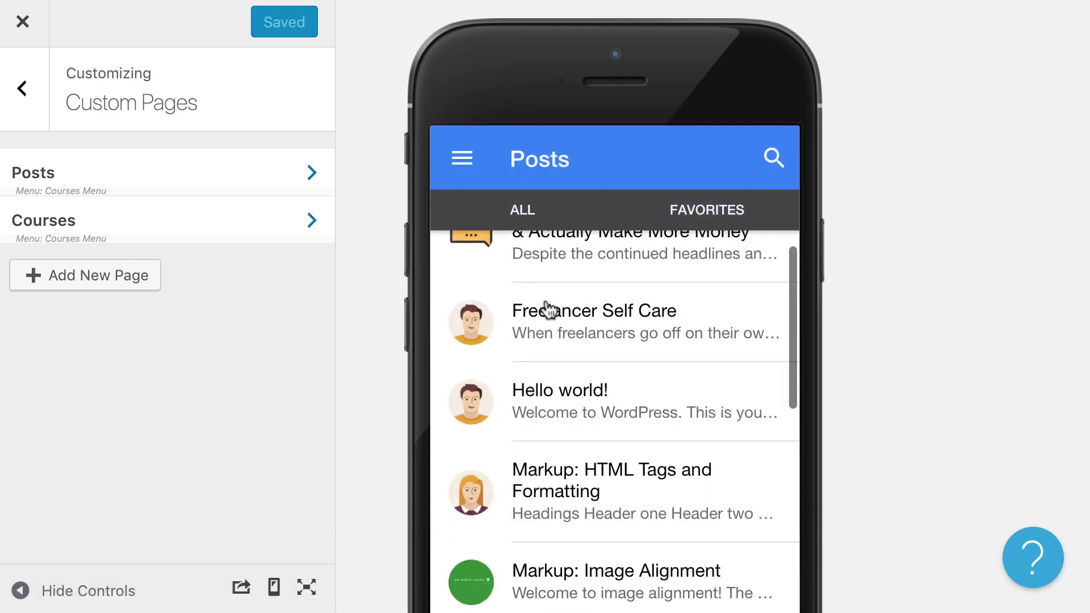
pyautogui.click(548, 311)
pyautogui.scroll(-5, 546, 308)
pyautogui.scroll(5, 546, 307)
pyautogui.click(463, 155)
pyautogui.scroll(-2, 583, 397)
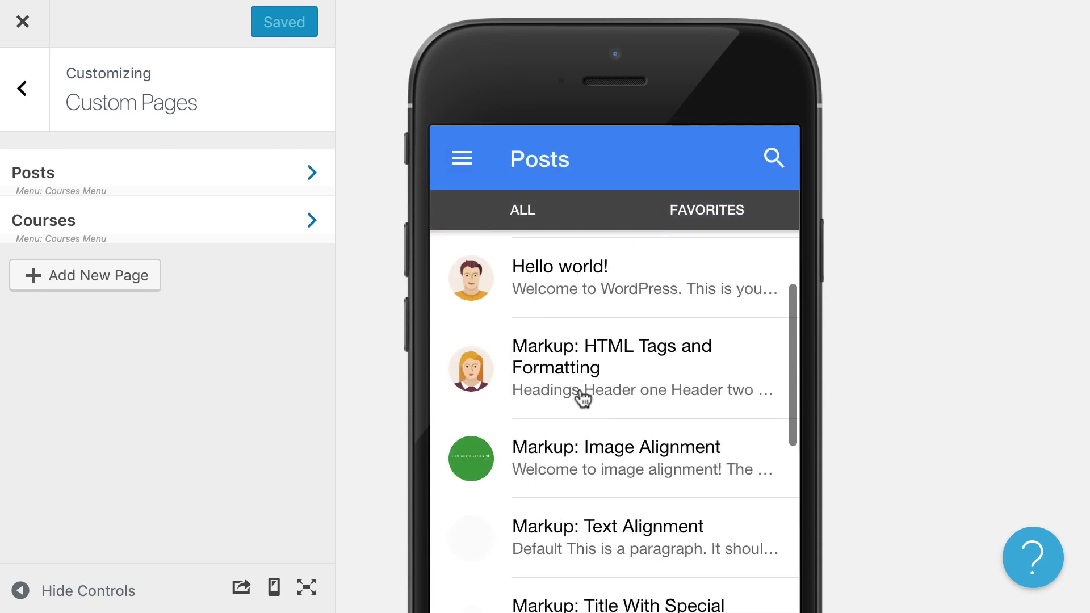
pyautogui.scroll(3, 583, 397)
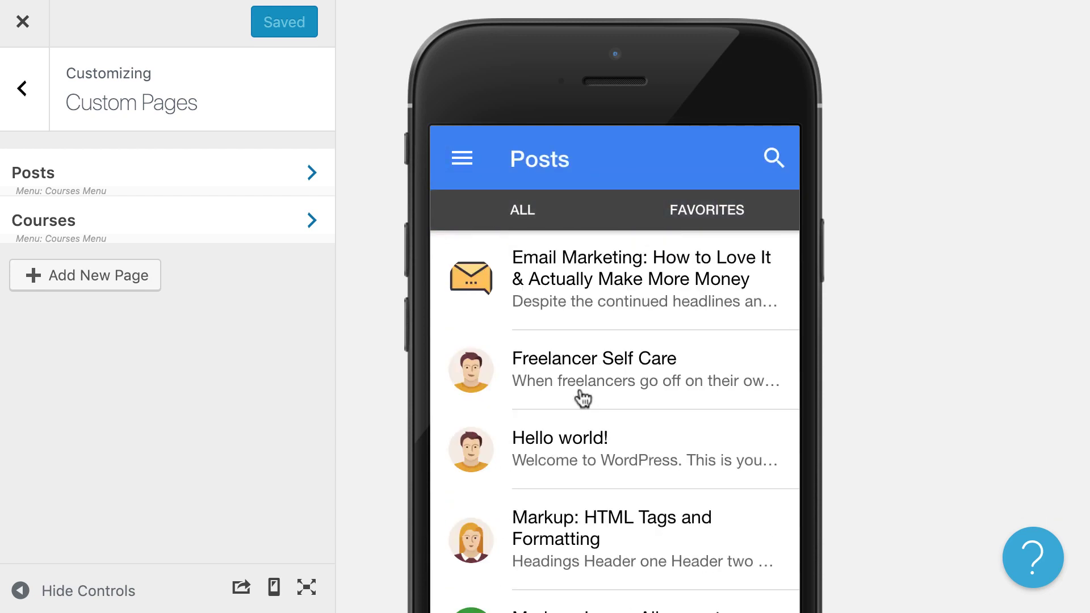
pyautogui.scroll(-2, 583, 399)
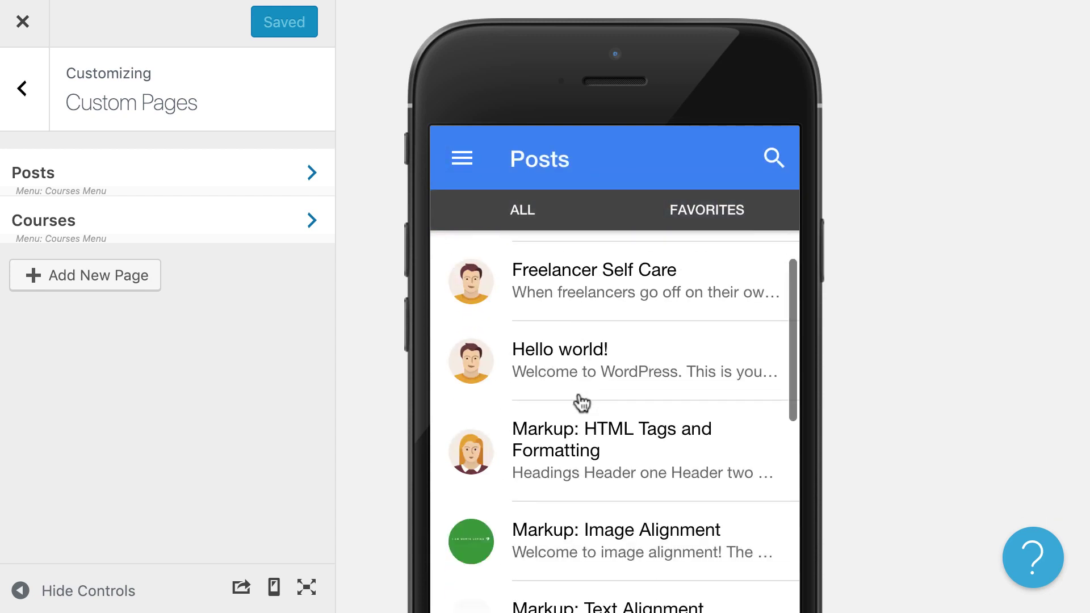
pyautogui.click(553, 442)
pyautogui.scroll(-4, 542, 374)
pyautogui.scroll(-10, 542, 372)
pyautogui.scroll(-8, 545, 372)
pyautogui.scroll(20, 528, 318)
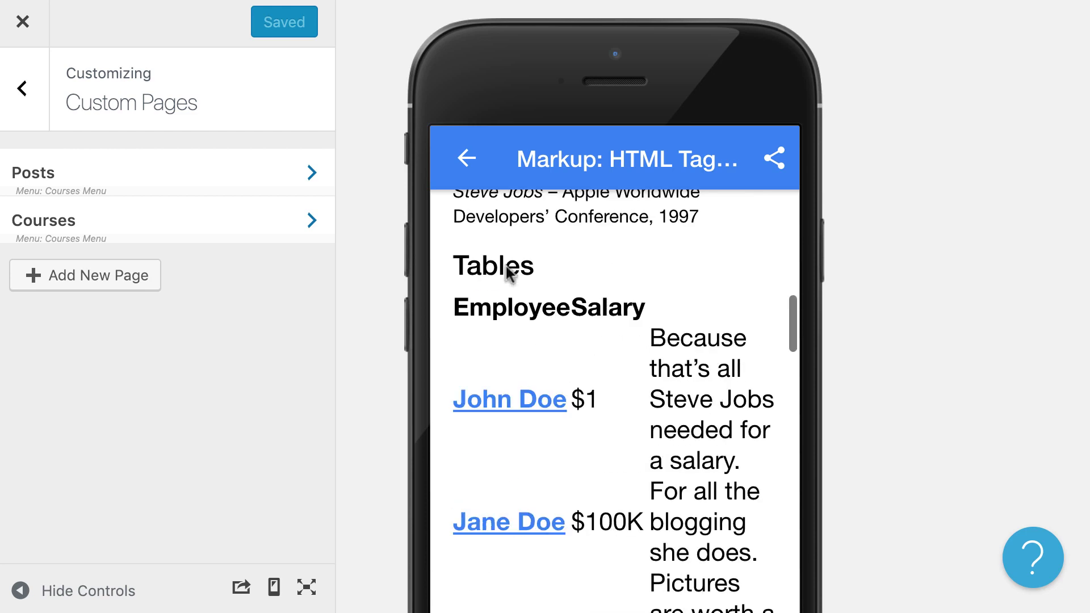
pyautogui.click(465, 158)
pyautogui.scroll(-4, 566, 372)
pyautogui.scroll(5, 570, 373)
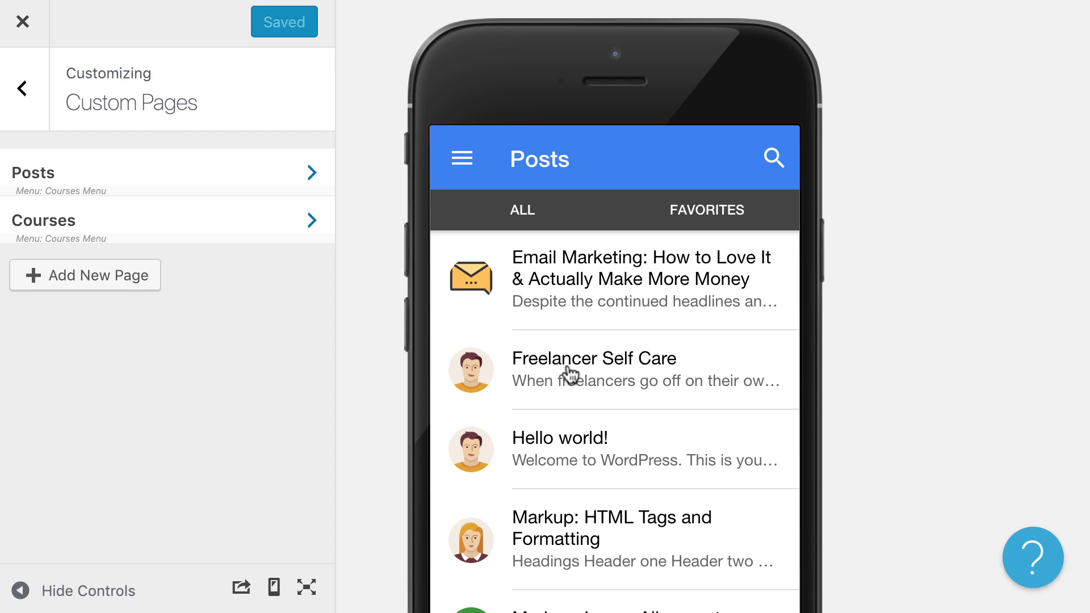
pyautogui.click(570, 375)
pyautogui.scroll(-15, 591, 287)
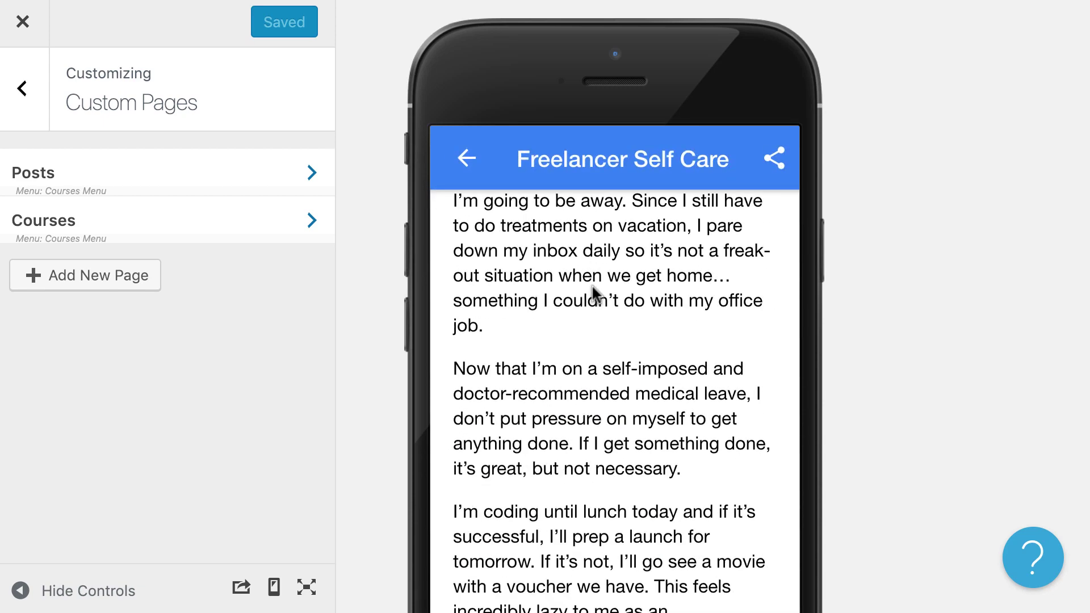
pyautogui.scroll(15, 591, 287)
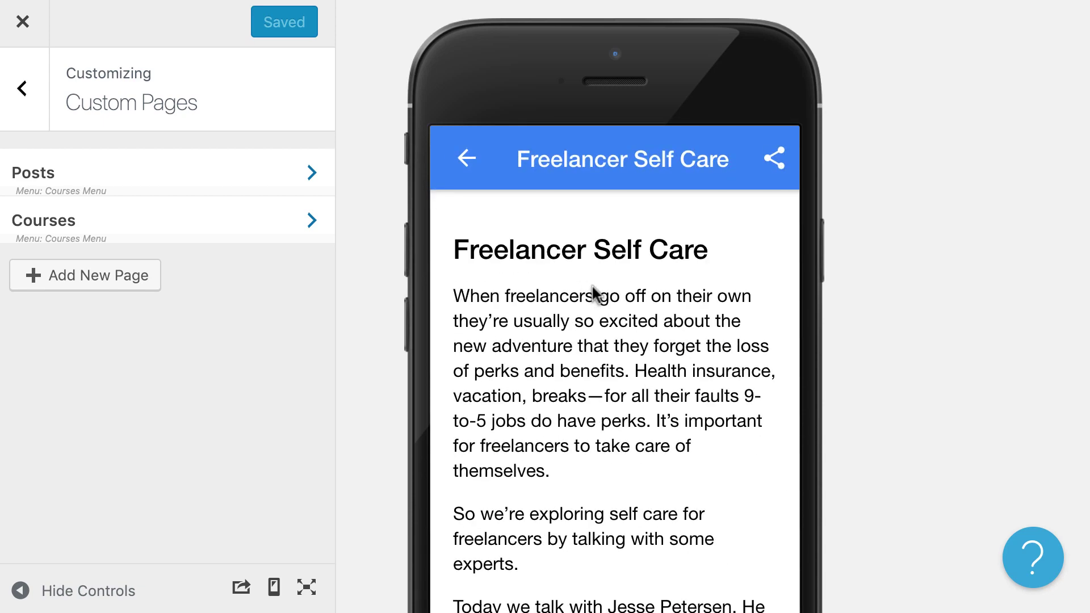
pyautogui.click(467, 163)
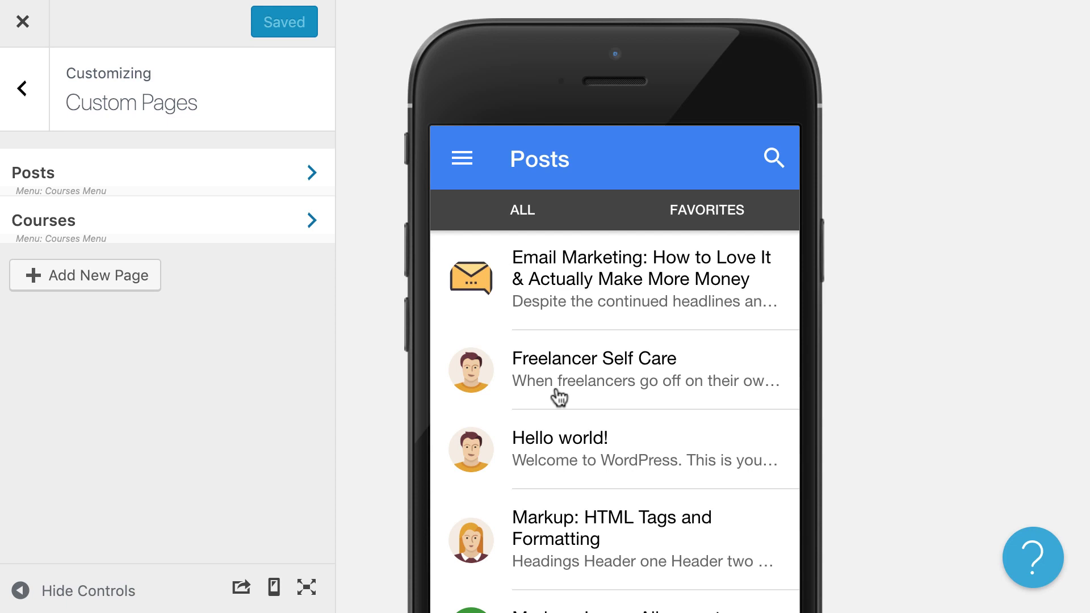
# - Favorite Freelancer Self Care, then check it under the FAVORITES and ALL tabs
pyautogui.moveTo(698, 377); pyautogui.dragTo(610, 383)
pyautogui.click(725, 385)
pyautogui.click(702, 222)
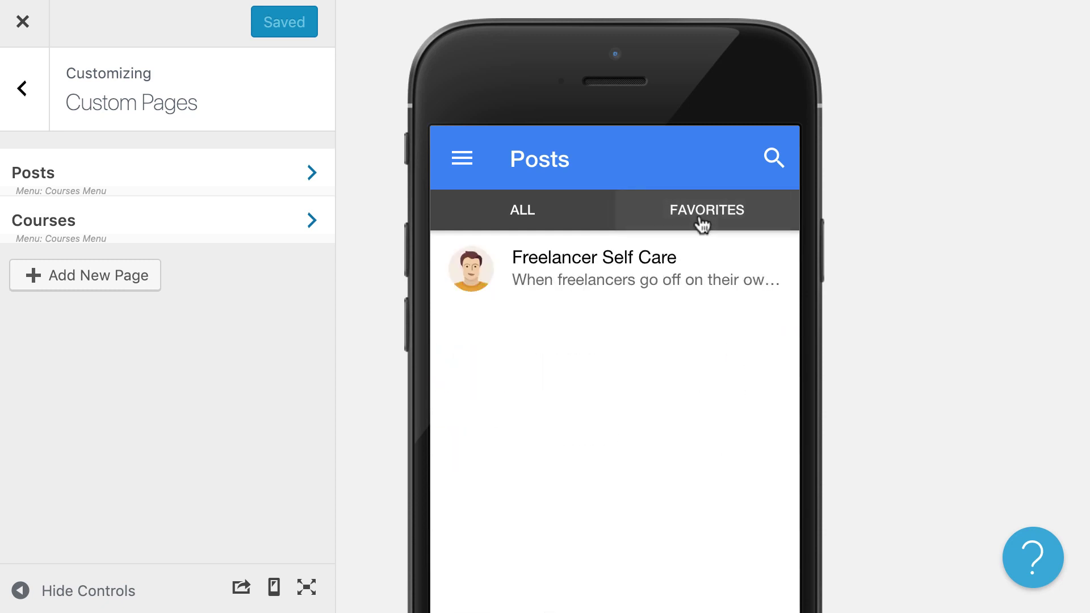
pyautogui.click(622, 273)
pyautogui.click(466, 159)
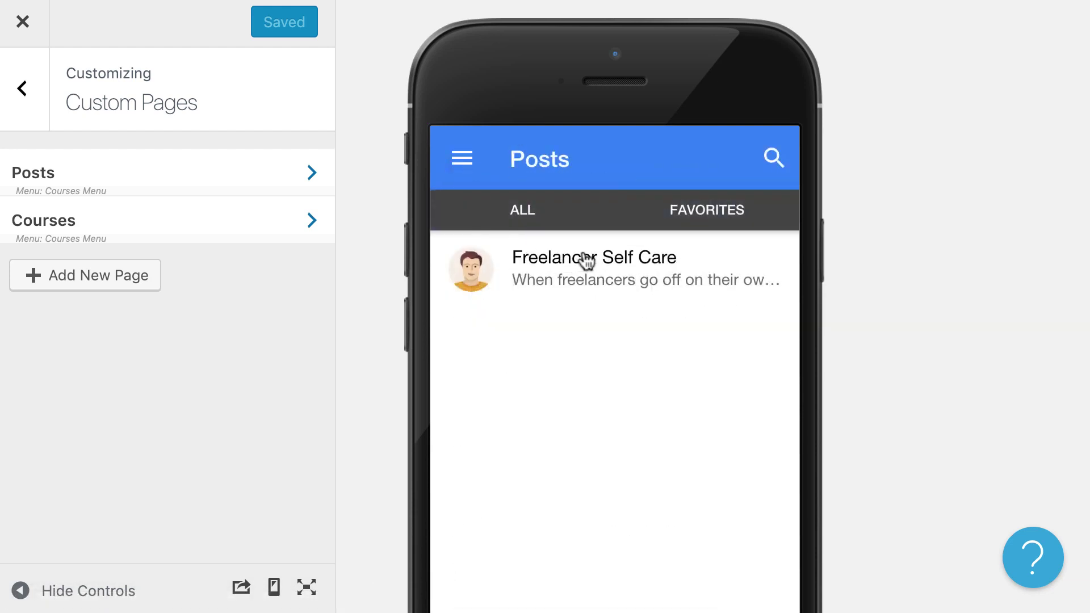
pyautogui.click(531, 213)
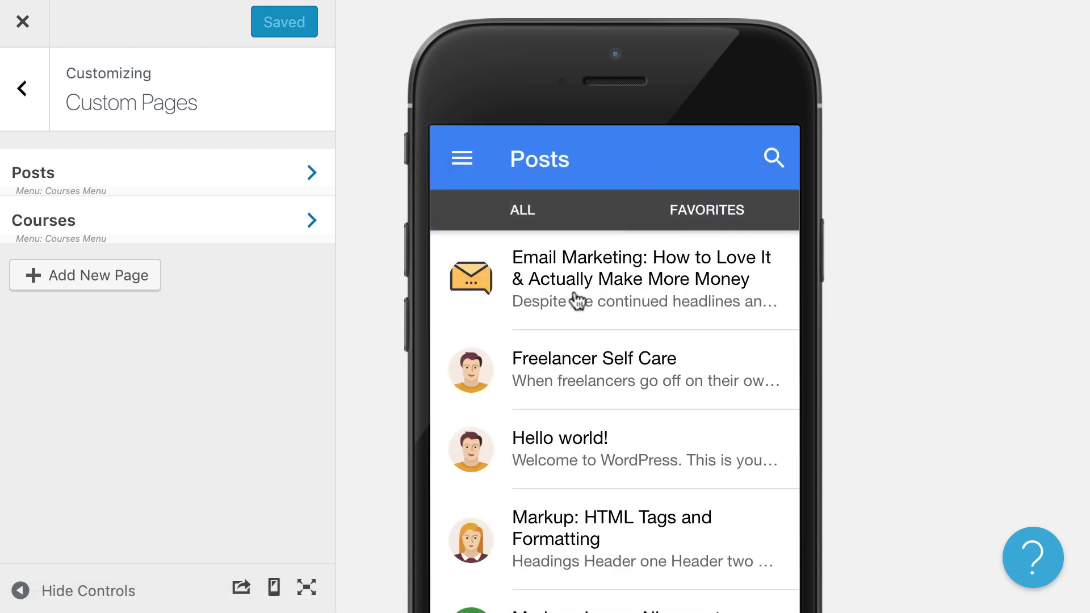
# - Try the preview's search and side navigation, closing both again
pyautogui.click(772, 164)
pyautogui.click(772, 163)
pyautogui.click(462, 159)
pyautogui.click(763, 284)
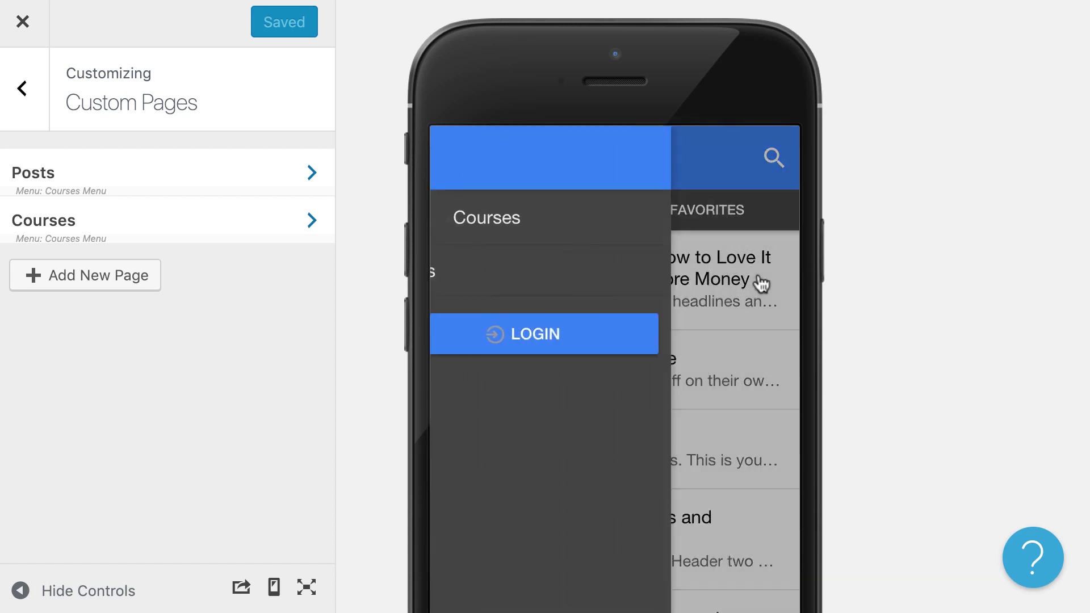
pyautogui.scroll(-10, 565, 302)
pyautogui.scroll(15, 566, 310)
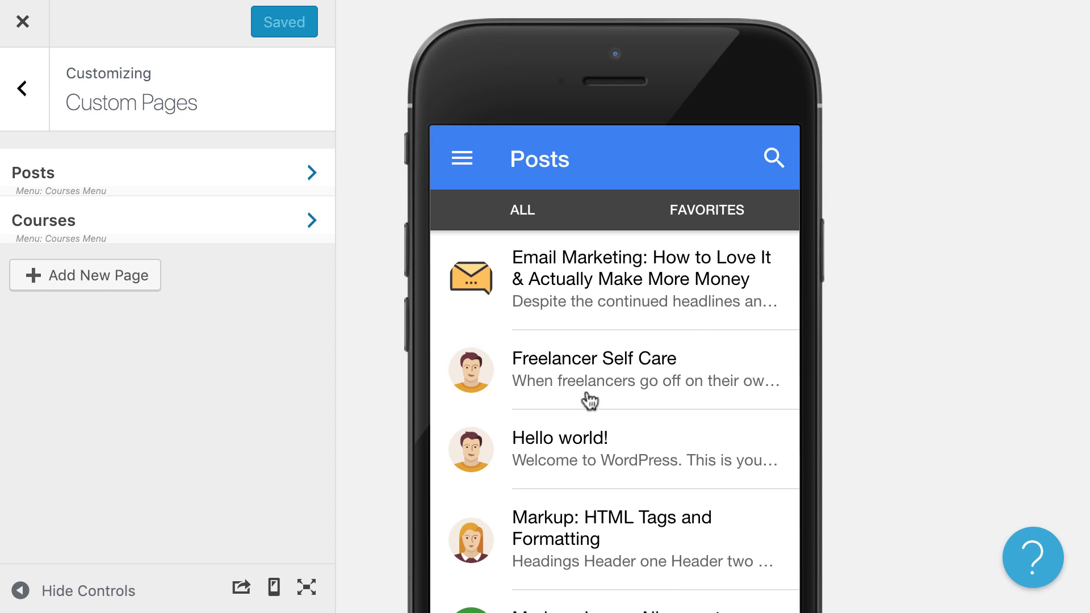
# - Go back to the main customizer sections and open Menus > Courses Menu
pyautogui.click(25, 101)
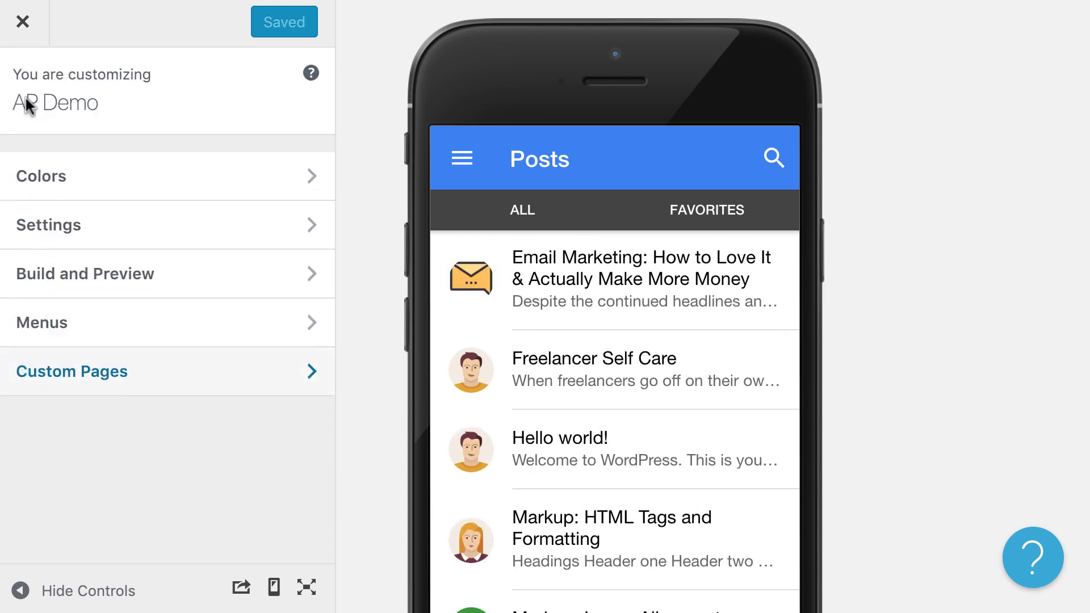
pyautogui.click(131, 322)
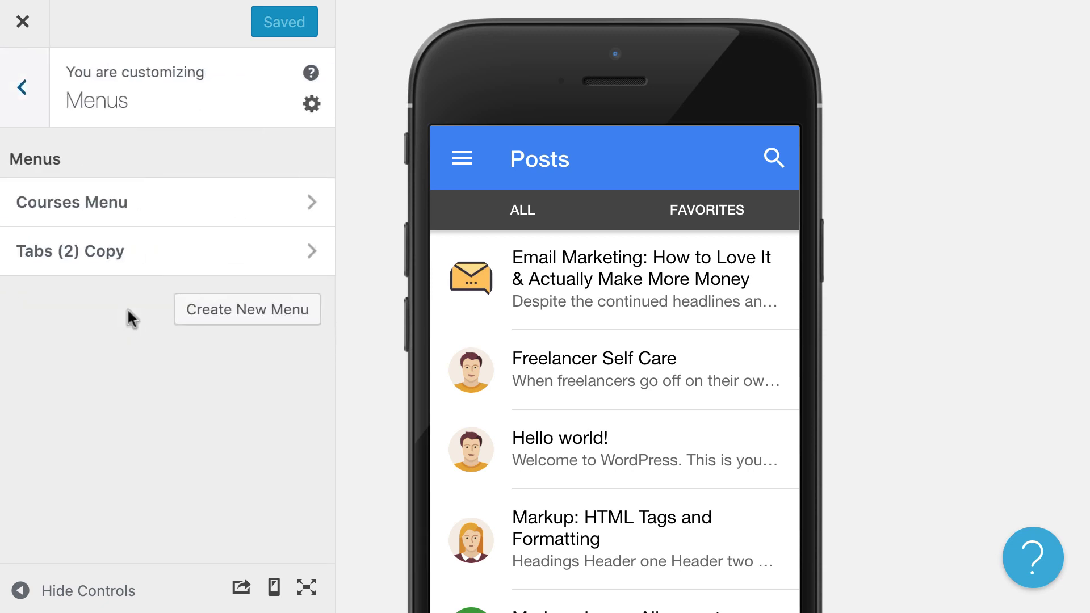
pyautogui.click(202, 212)
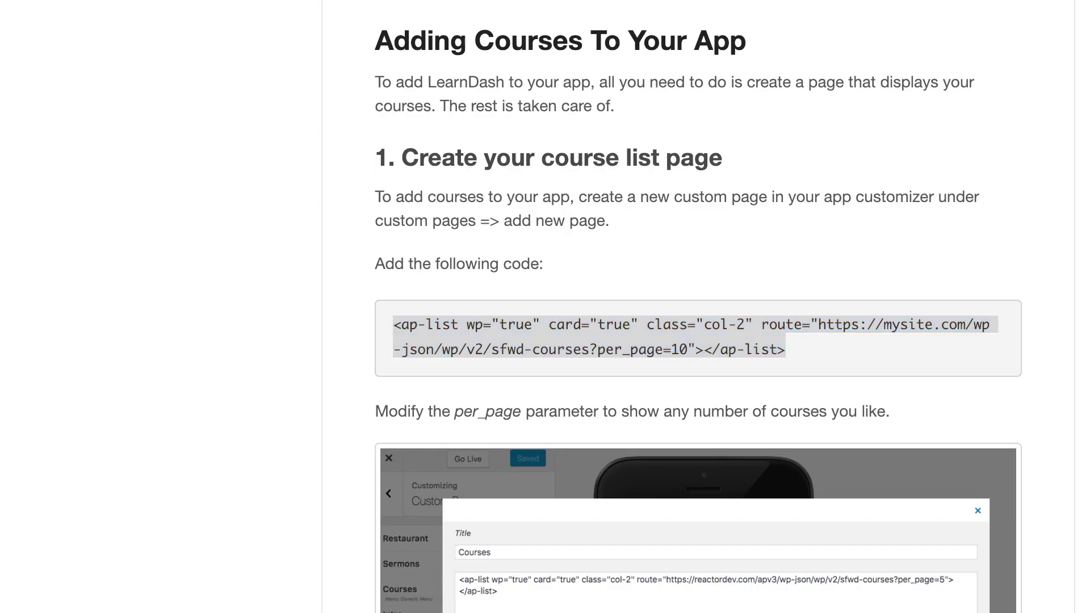
pyautogui.write('appre')
pyautogui.press('BackSpace')
pyautogui.press('BackSpace')
pyautogui.write('.')
pyautogui.press('Return')
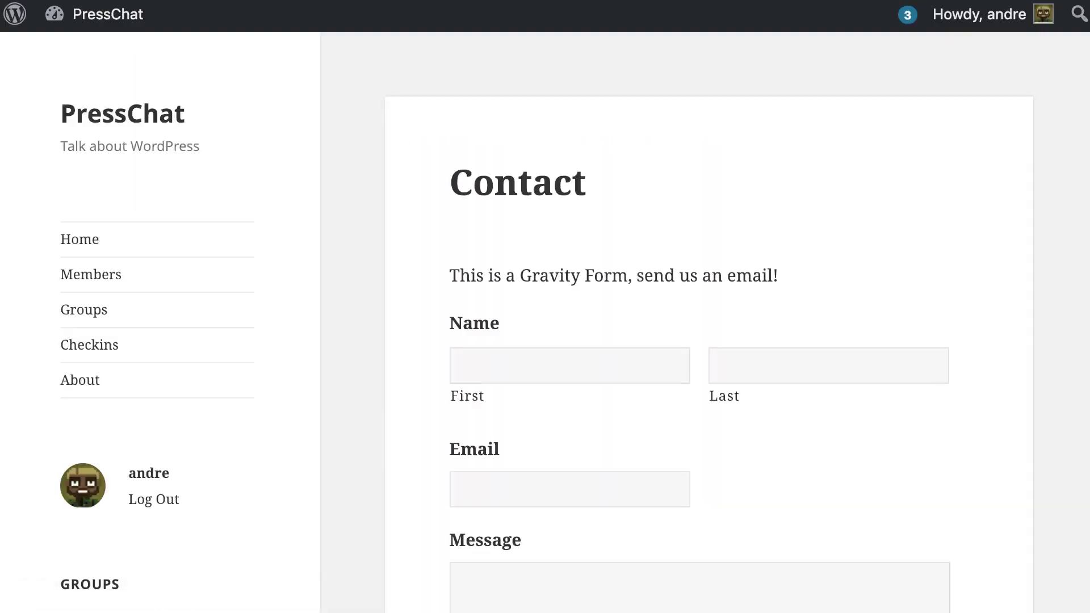
pyautogui.scroll(-5, 518, 360)
pyautogui.scroll(-3, 517, 361)
pyautogui.scroll(10, 517, 361)
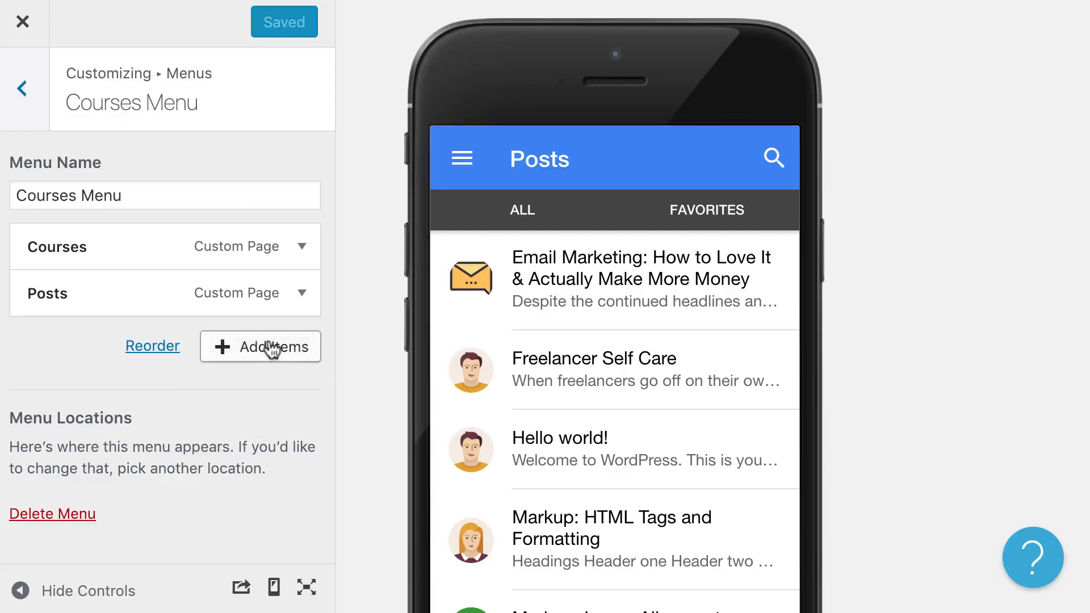
# - Add an external link with Link Text 'Contact' and the pasted https contact URL, then save
pyautogui.click(273, 348)
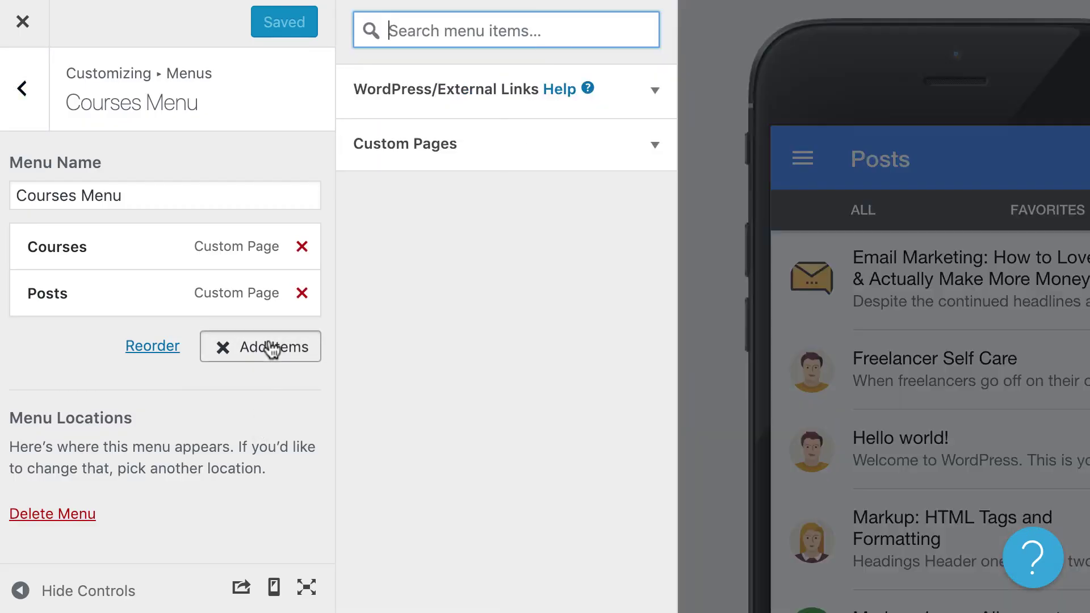
pyautogui.click(481, 89)
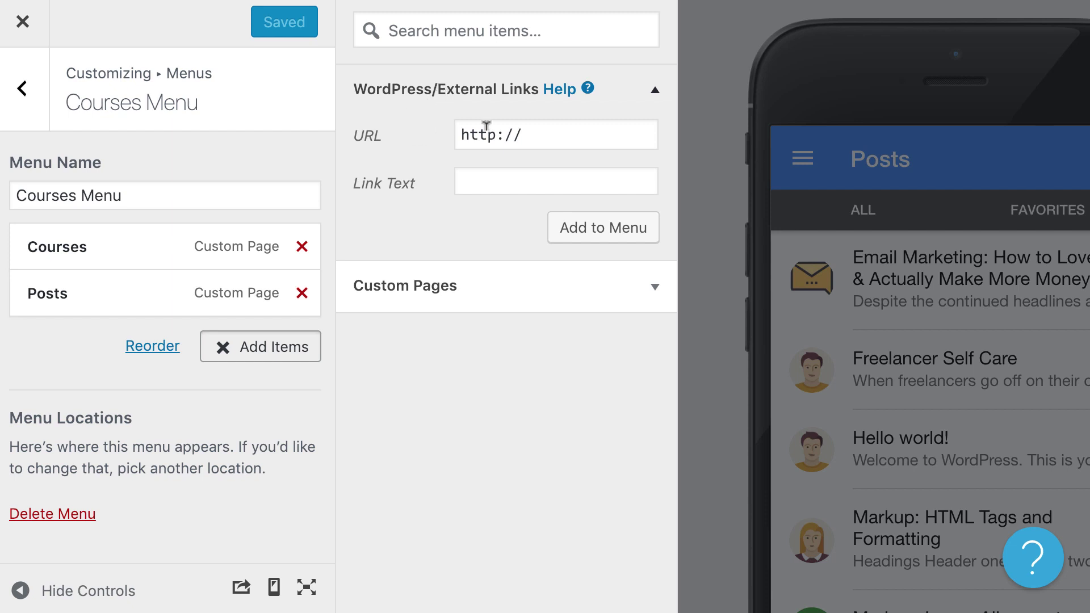
pyautogui.click(537, 128)
pyautogui.moveTo(537, 129); pyautogui.dragTo(405, 130)
pyautogui.write('http://app.reactordev.com/contact/')
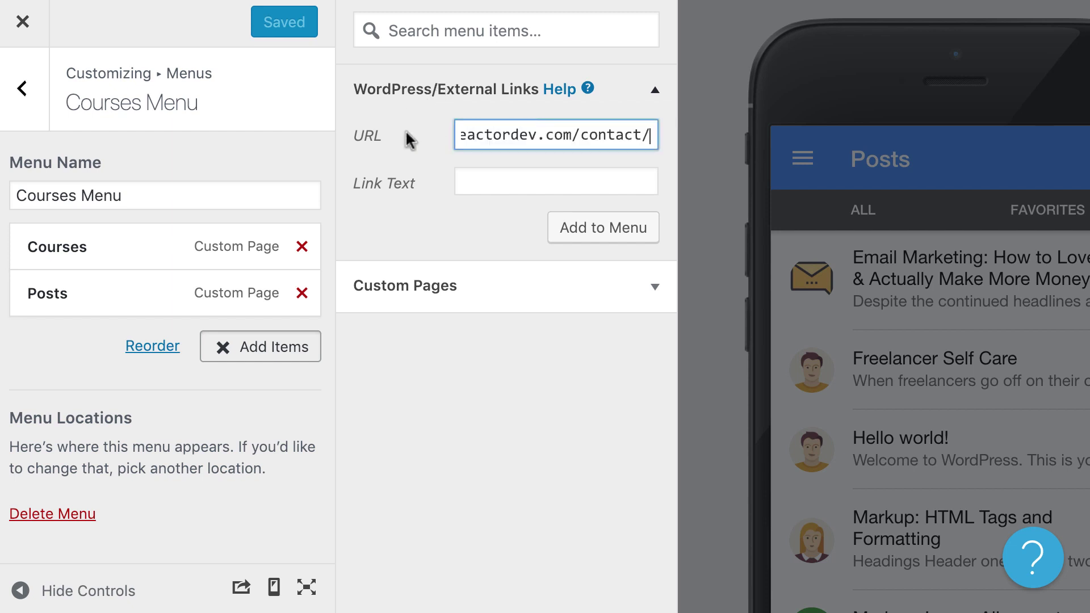
pyautogui.click(499, 177)
pyautogui.write('Contact')
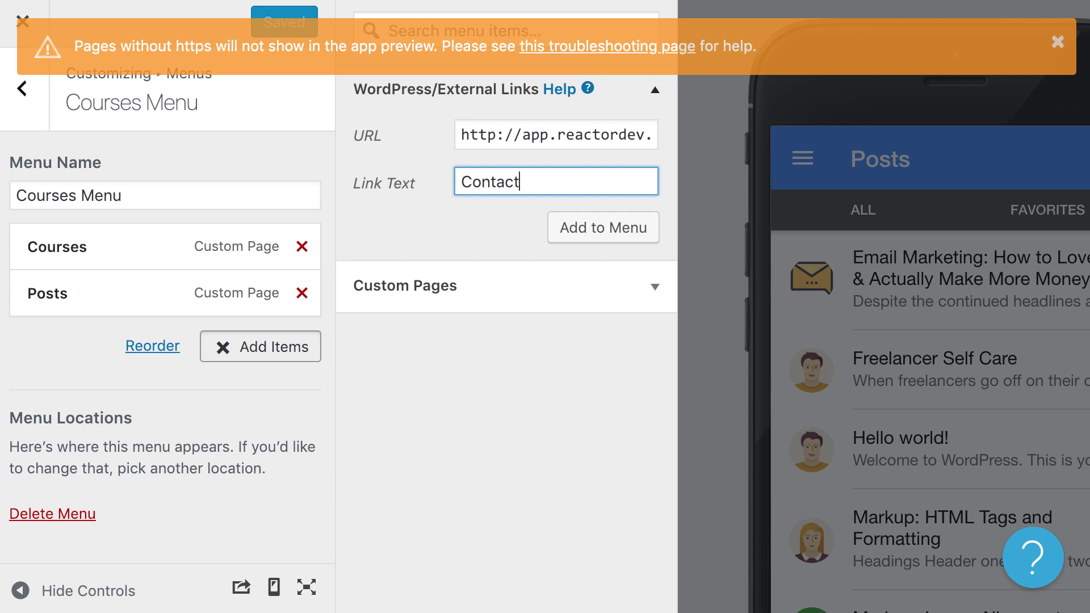
pyautogui.click(492, 131)
pyautogui.write('s')
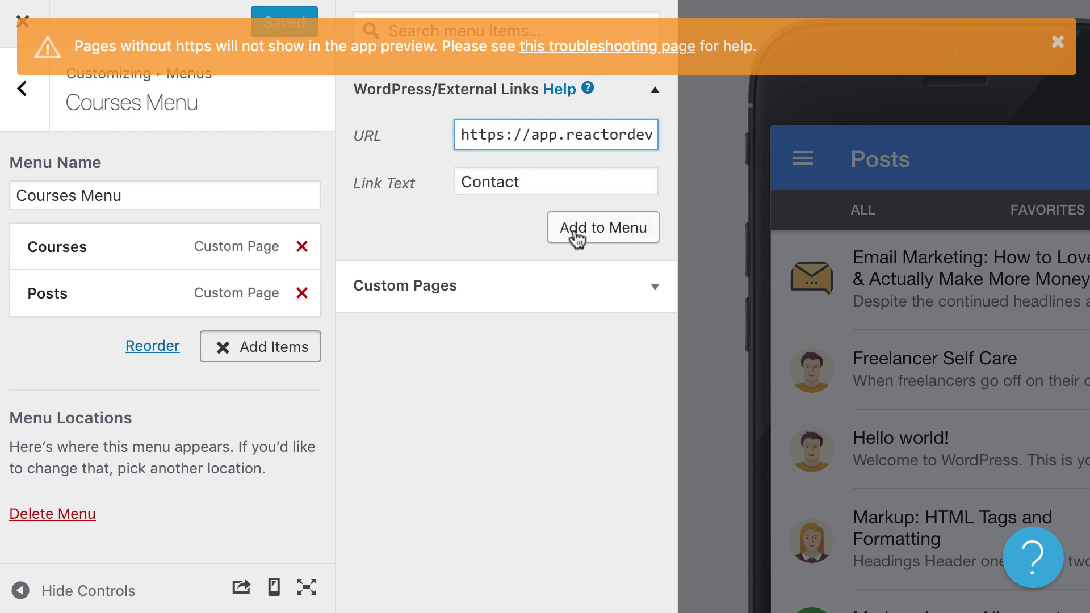
pyautogui.click(576, 235)
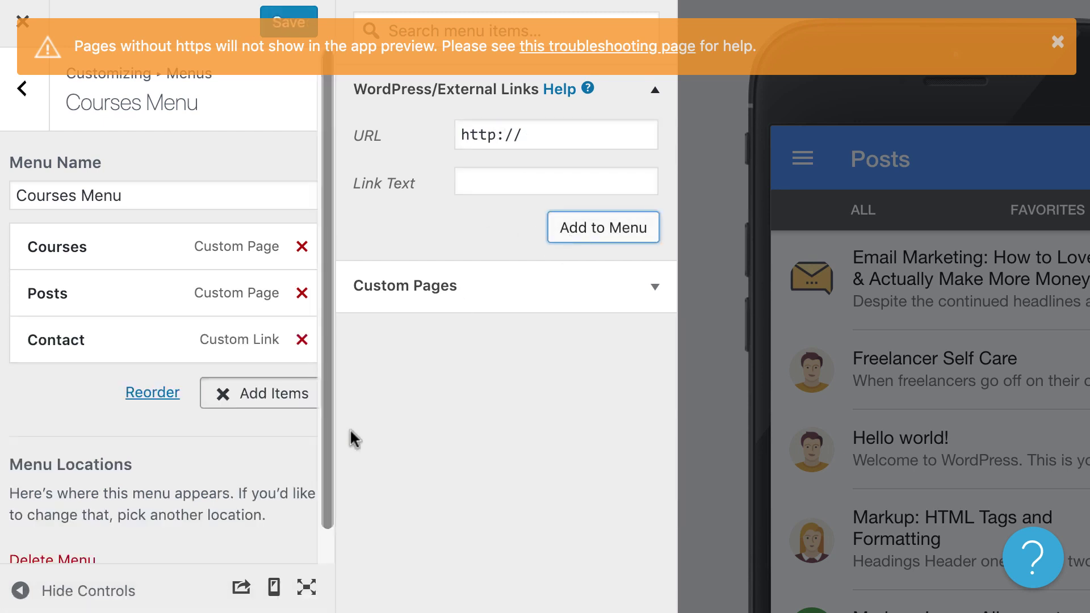
pyautogui.click(274, 12)
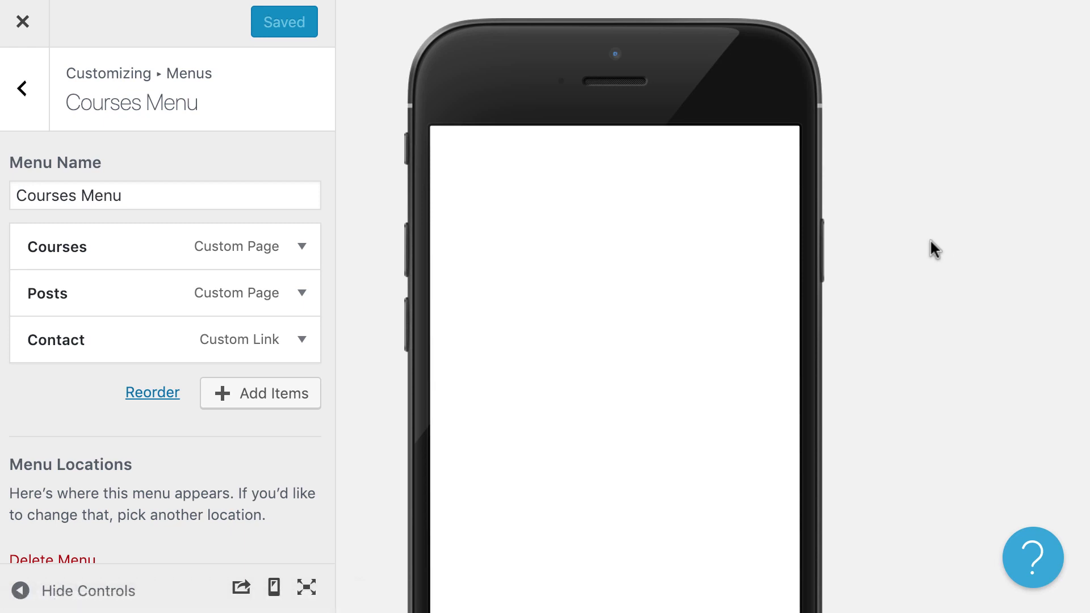
# - Open the Contact page from the app preview's navigation drawer
pyautogui.click(463, 159)
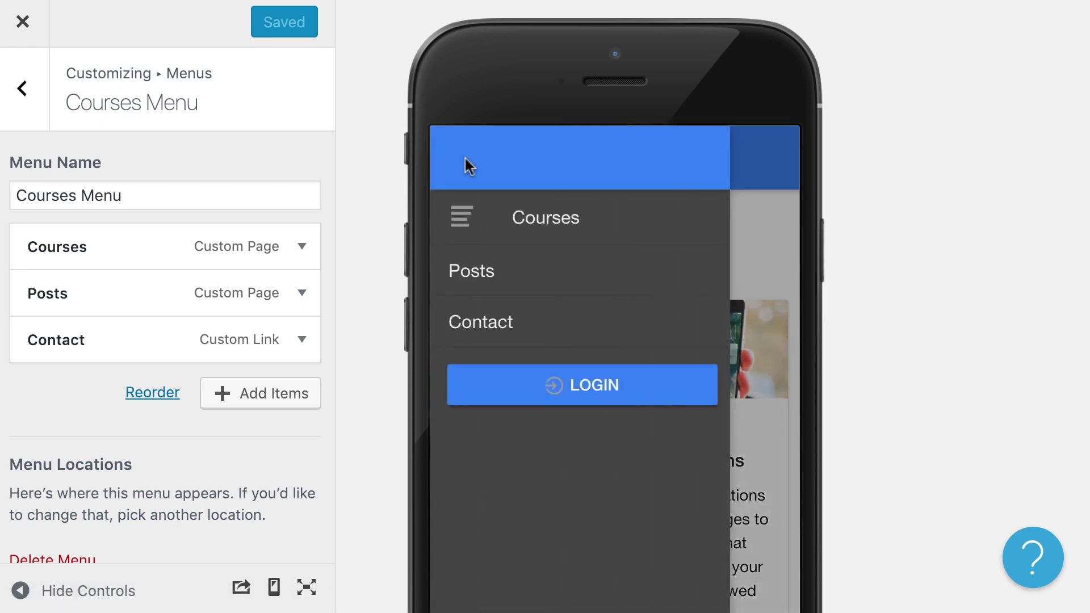
pyautogui.click(490, 323)
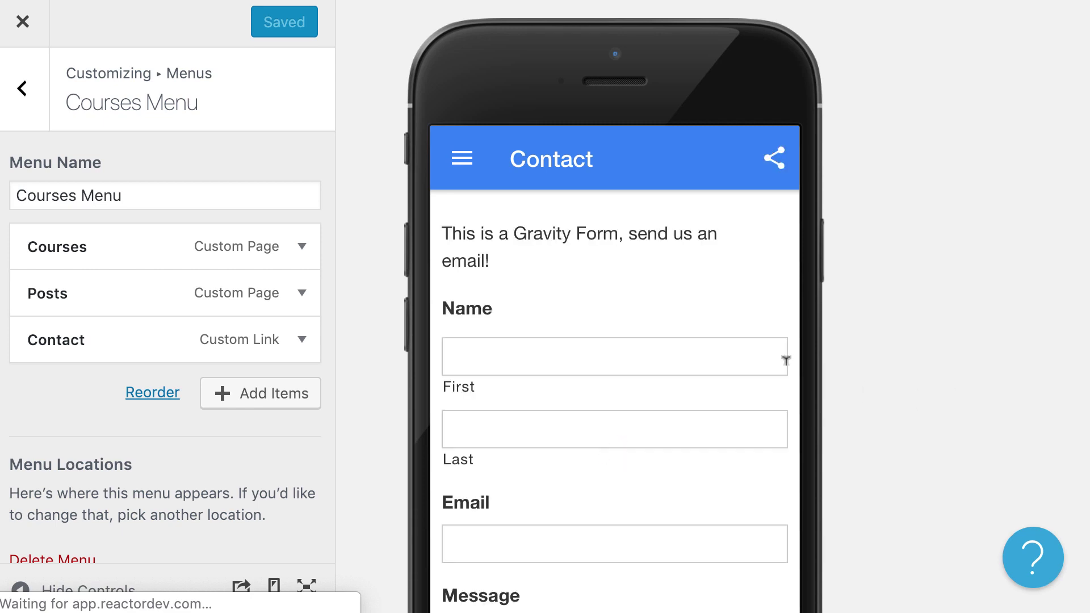
pyautogui.scroll(-2, 618, 280)
pyautogui.scroll(2, 619, 280)
pyautogui.scroll(-2, 619, 280)
# - Fill the form with a test first name and 'asdf' as last name
pyautogui.click(620, 283)
pyautogui.write('Scott')
pyautogui.press('Tab')
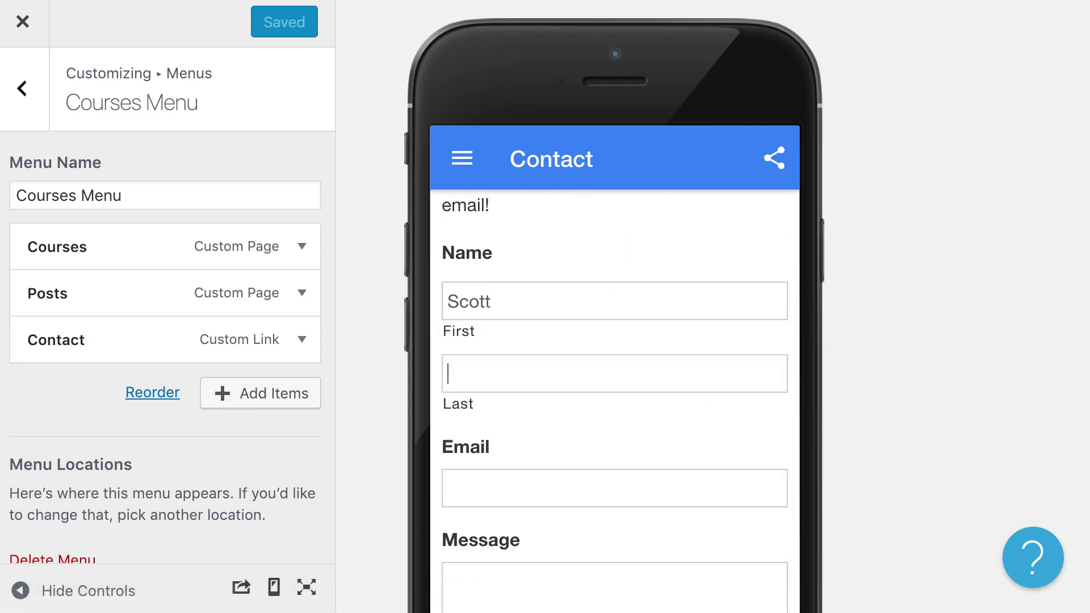
pyautogui.write('asdf')
pyautogui.click(550, 334)
pyautogui.scroll(-4, 550, 335)
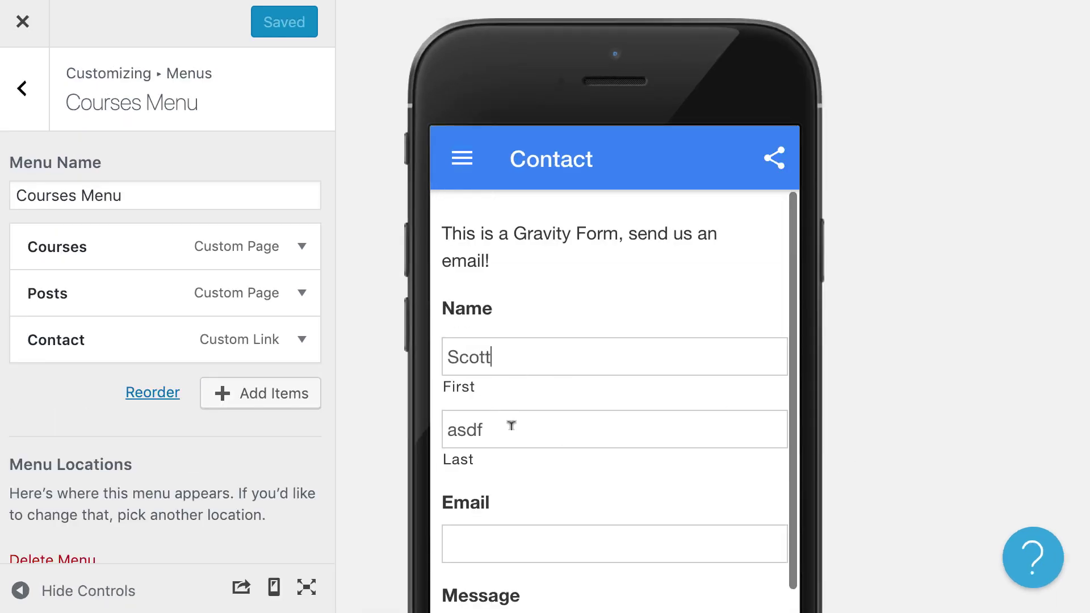
pyautogui.click(528, 356)
pyautogui.click(473, 248)
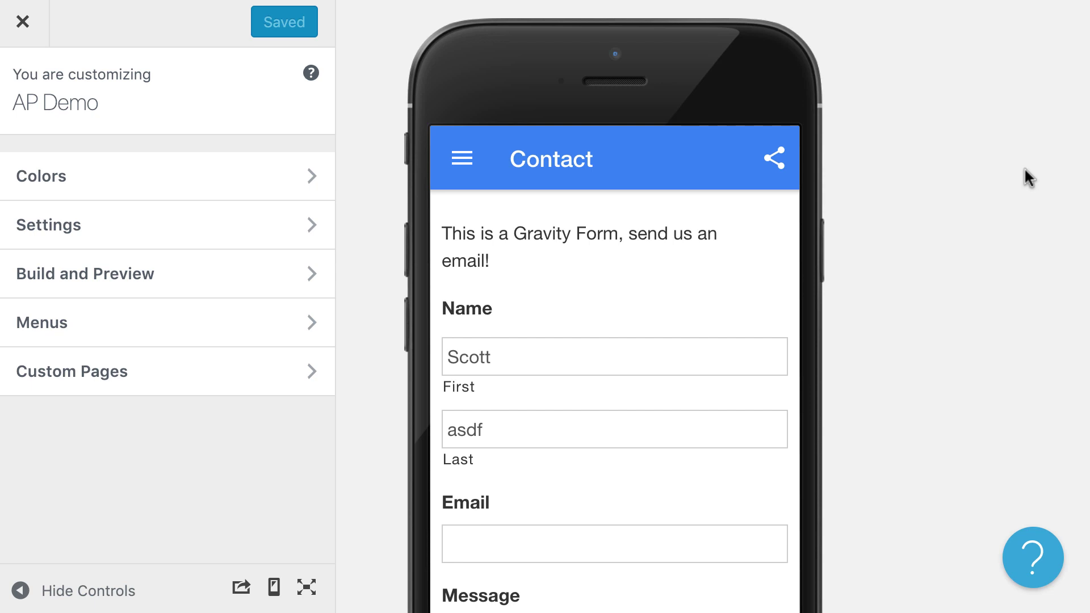
# - Start an AppCommunity custom page, try Members, Groups and Activity components, then close without saving
pyautogui.click(202, 390)
pyautogui.click(109, 285)
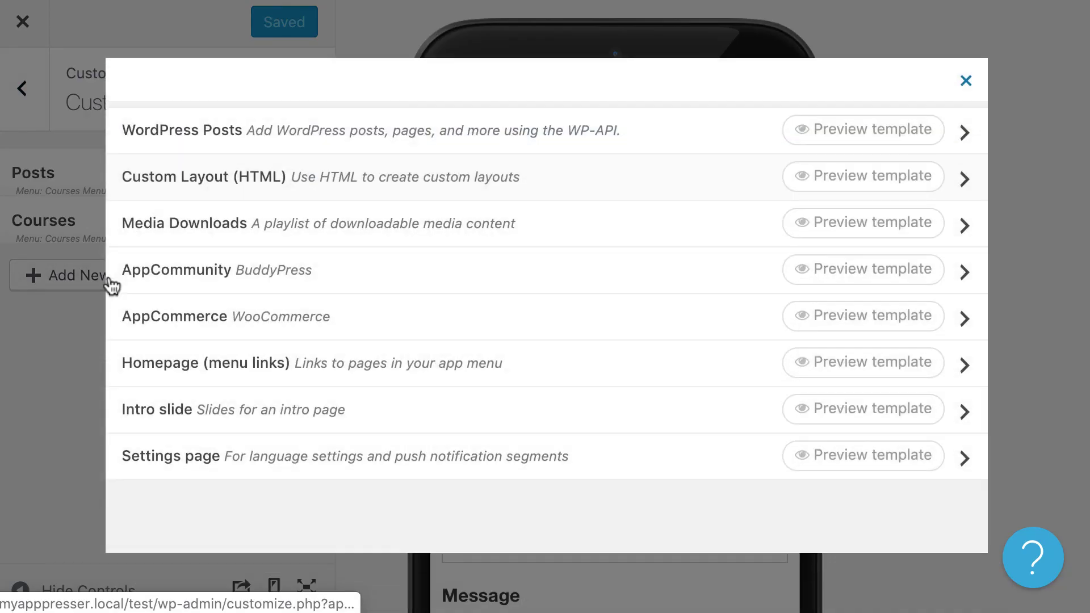
pyautogui.click(176, 279)
pyautogui.click(190, 279)
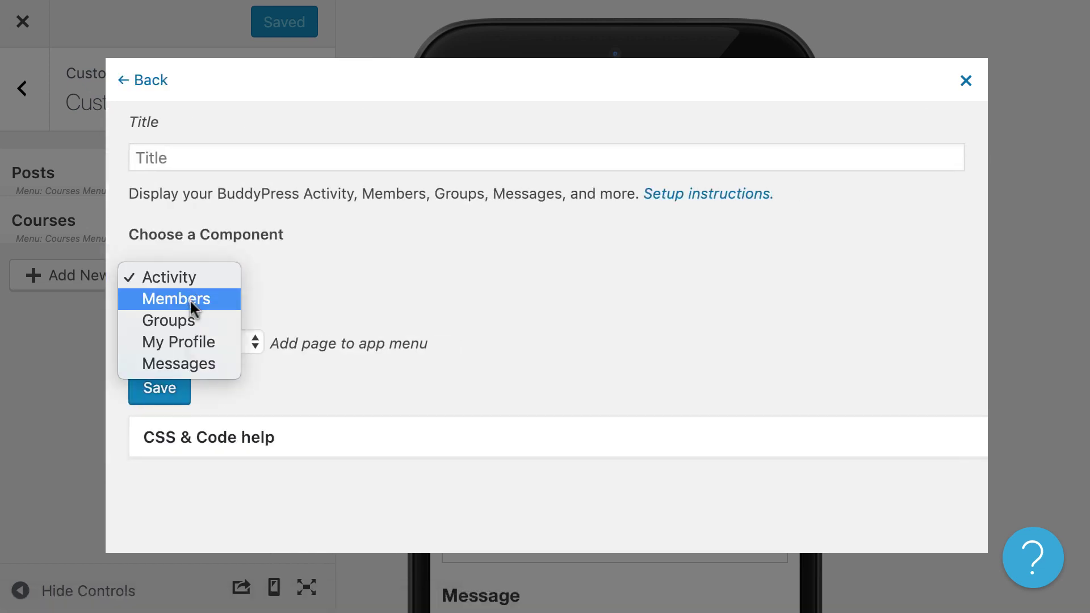
pyautogui.click(190, 297)
pyautogui.click(190, 283)
pyautogui.click(190, 290)
pyautogui.click(190, 277)
pyautogui.click(190, 226)
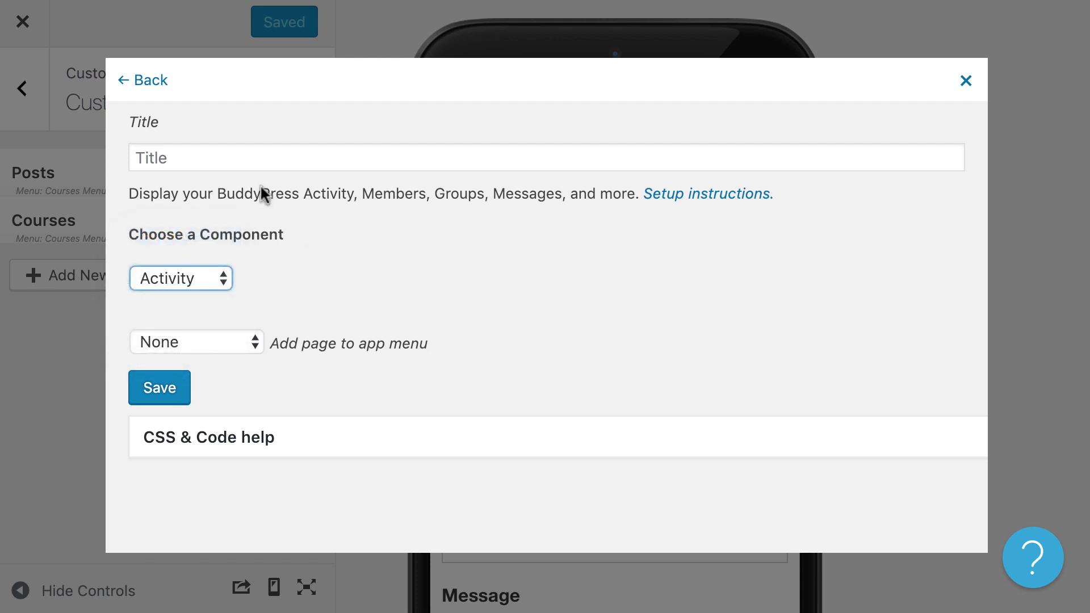
pyautogui.click(219, 159)
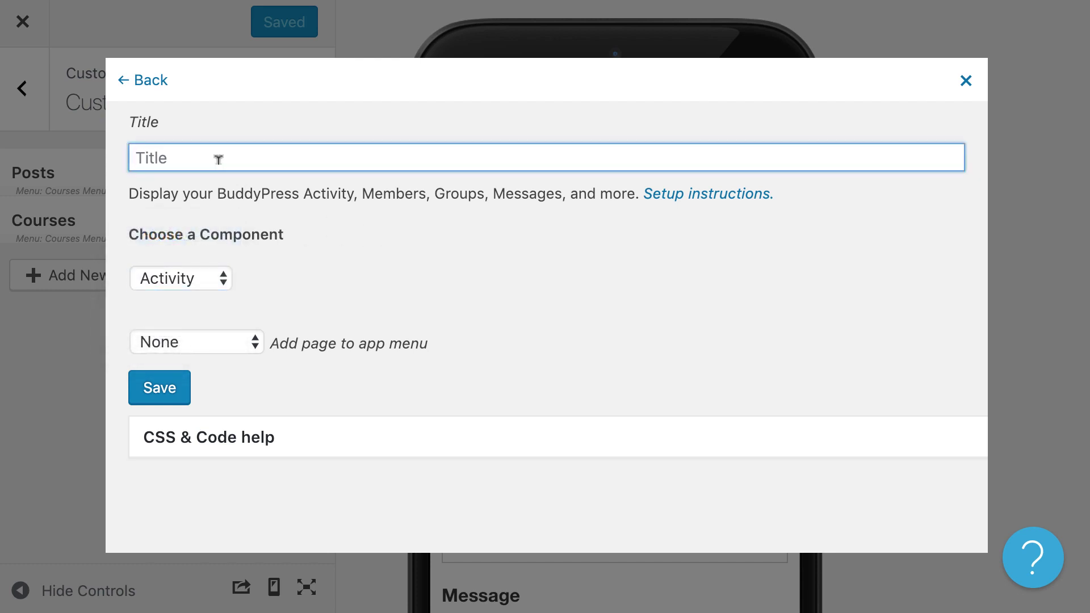
pyautogui.click(76, 319)
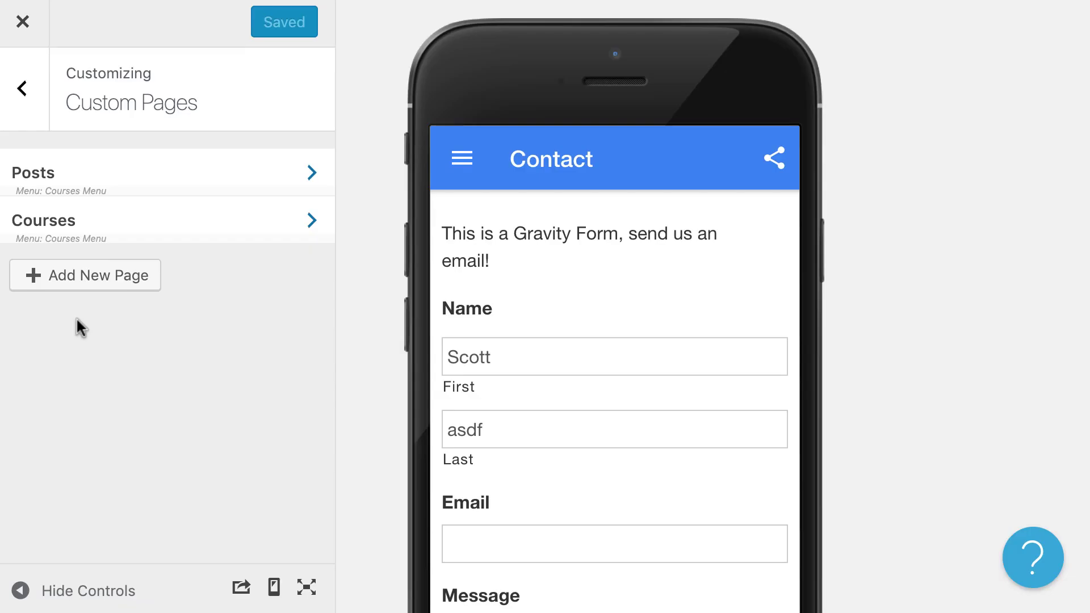
# - Inspect a new AppCommerce page's woo-list code and store component options, then close without saving
pyautogui.click(91, 279)
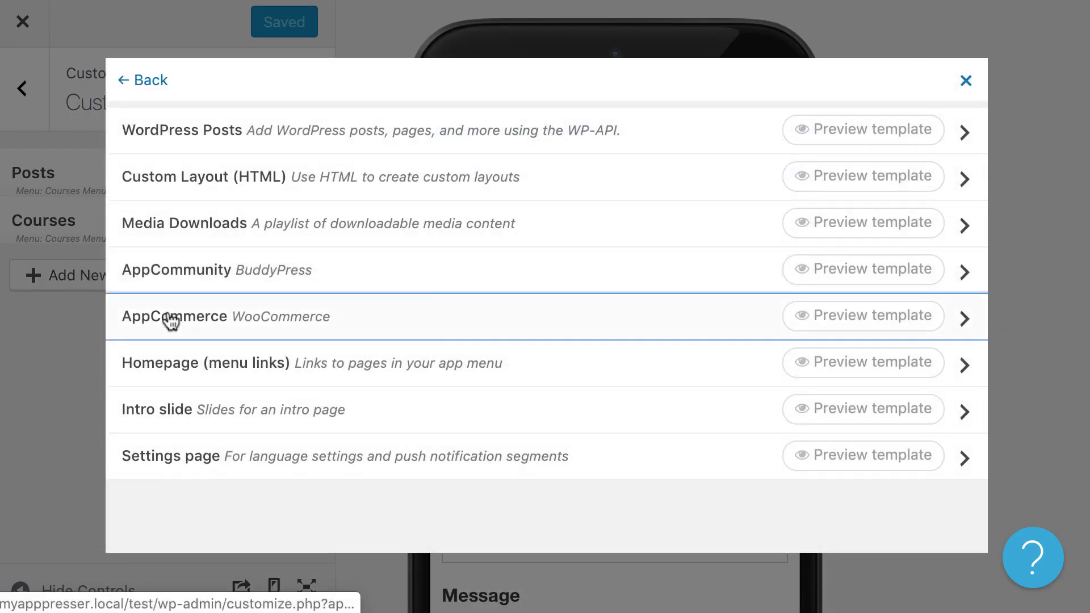
pyautogui.click(159, 311)
pyautogui.scroll(-1, 305, 264)
pyautogui.scroll(-1, 305, 264)
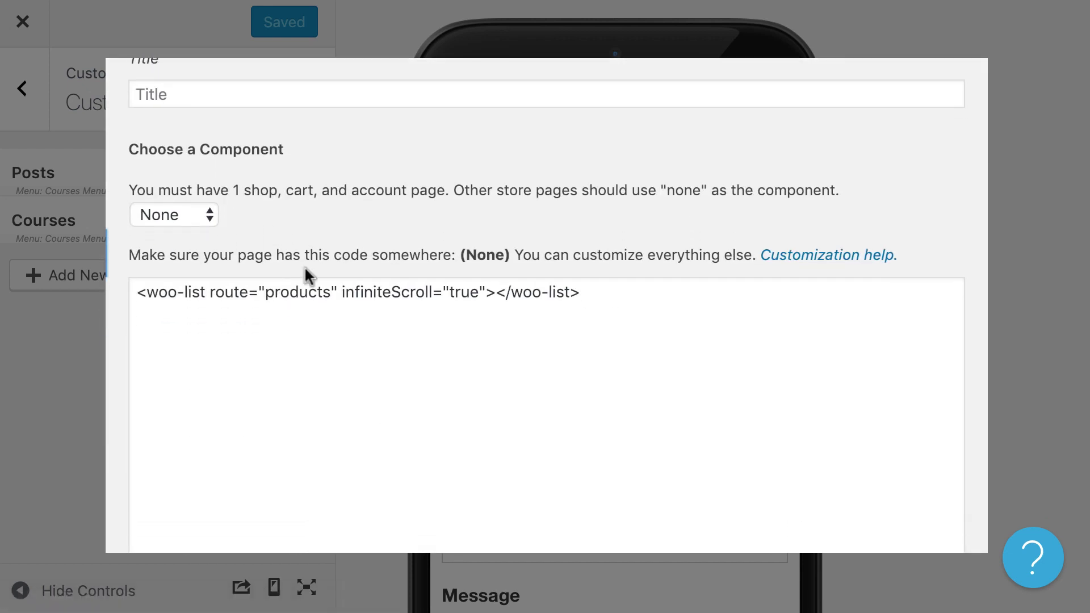
pyautogui.scroll(2, 305, 275)
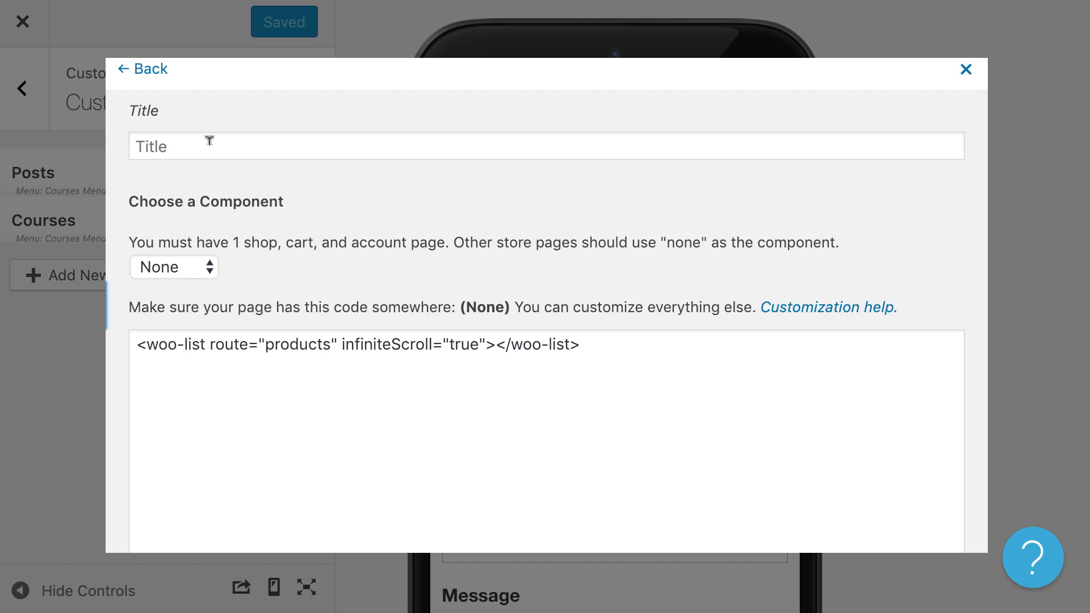
pyautogui.moveTo(137, 341); pyautogui.dragTo(613, 343)
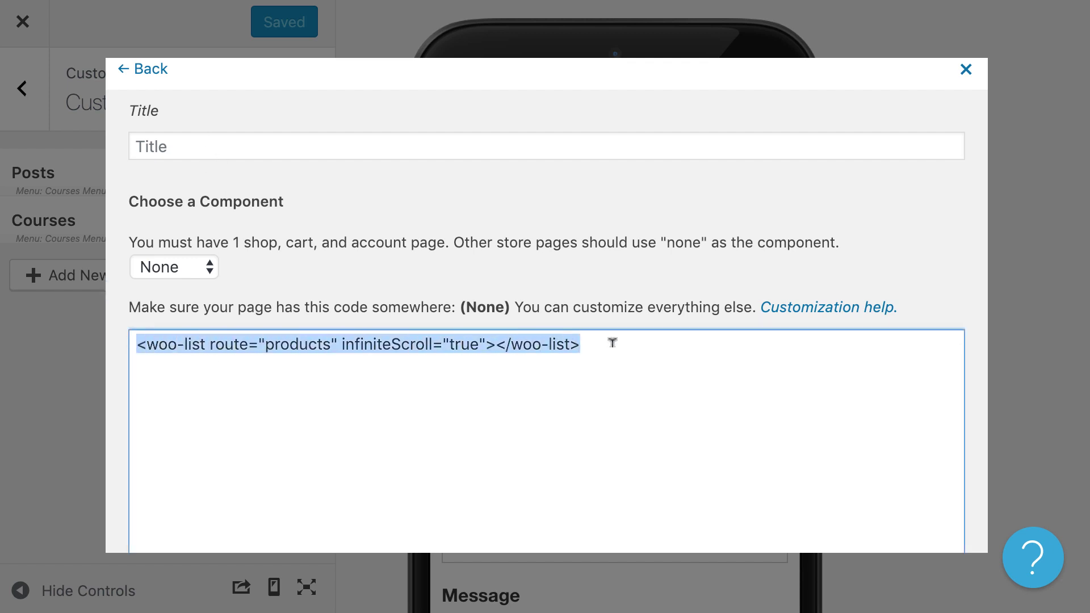
pyautogui.click(613, 343)
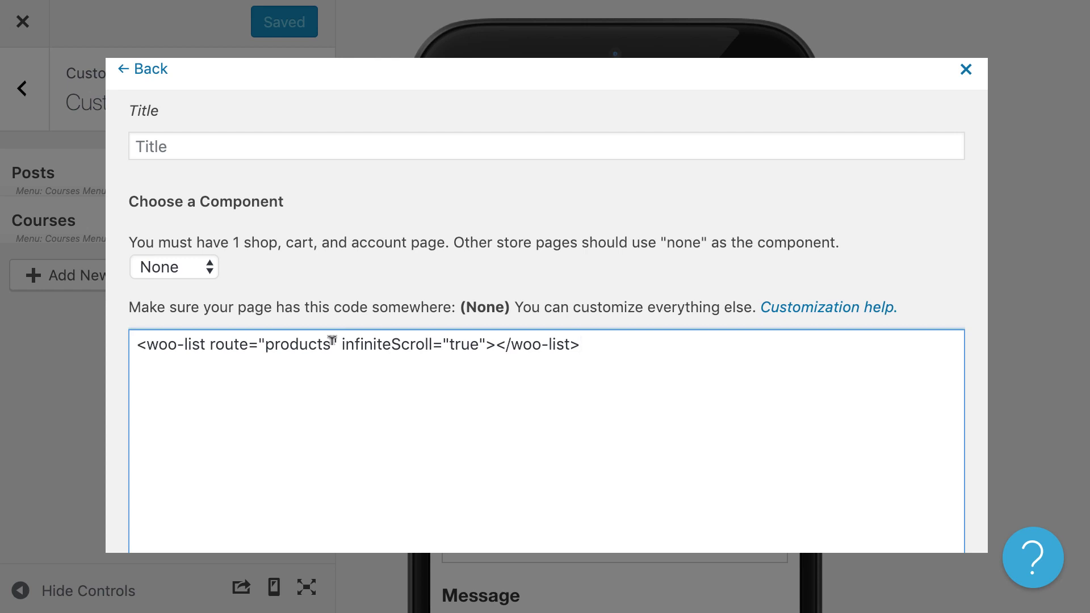
pyautogui.click(169, 257)
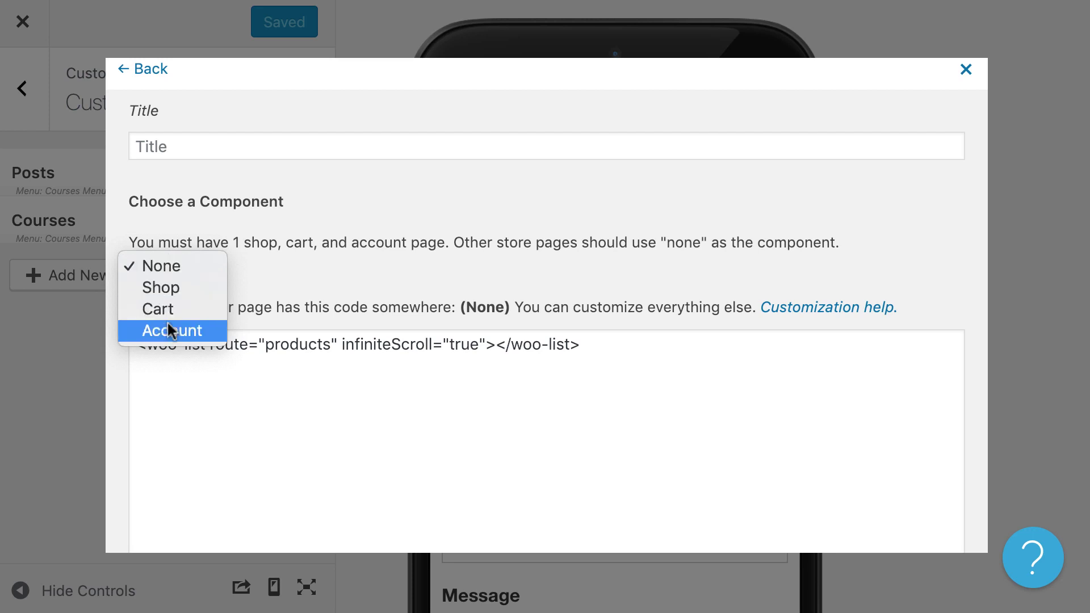
pyautogui.click(305, 269)
pyautogui.click(40, 392)
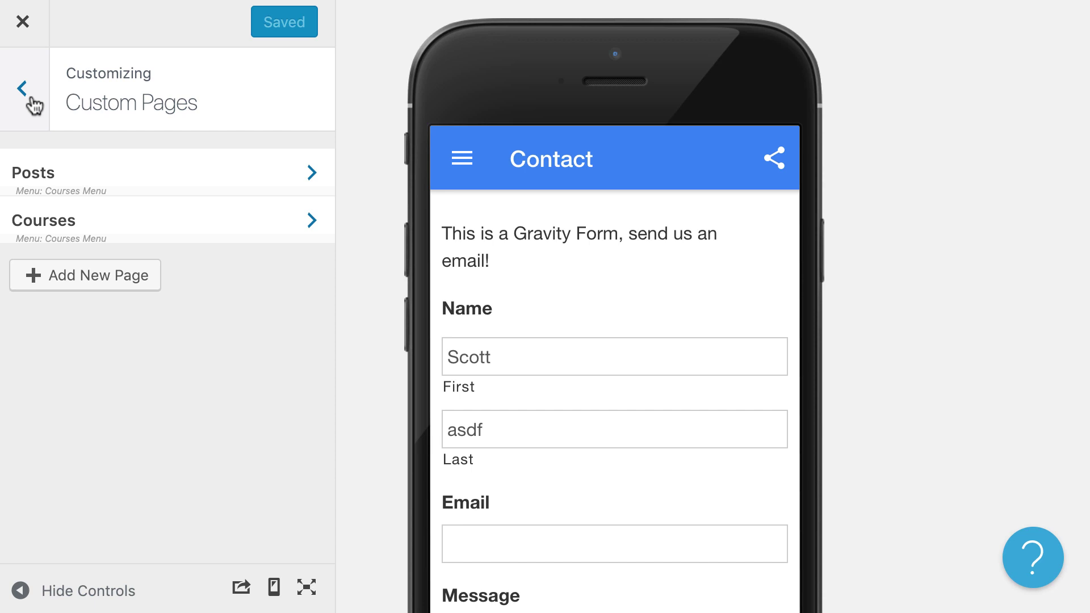
pyautogui.click(22, 89)
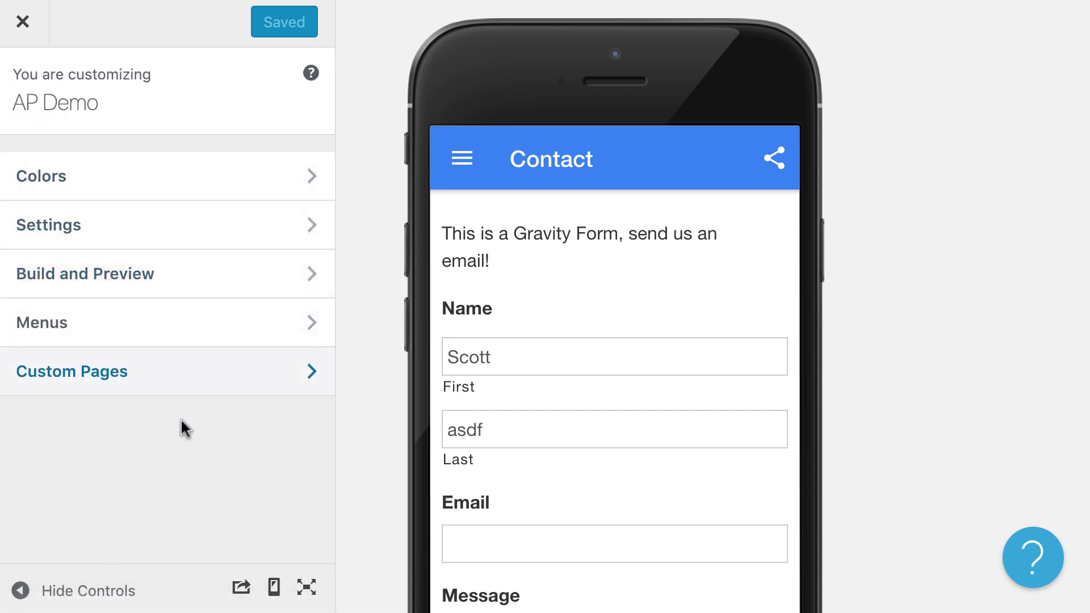
pyautogui.click(171, 329)
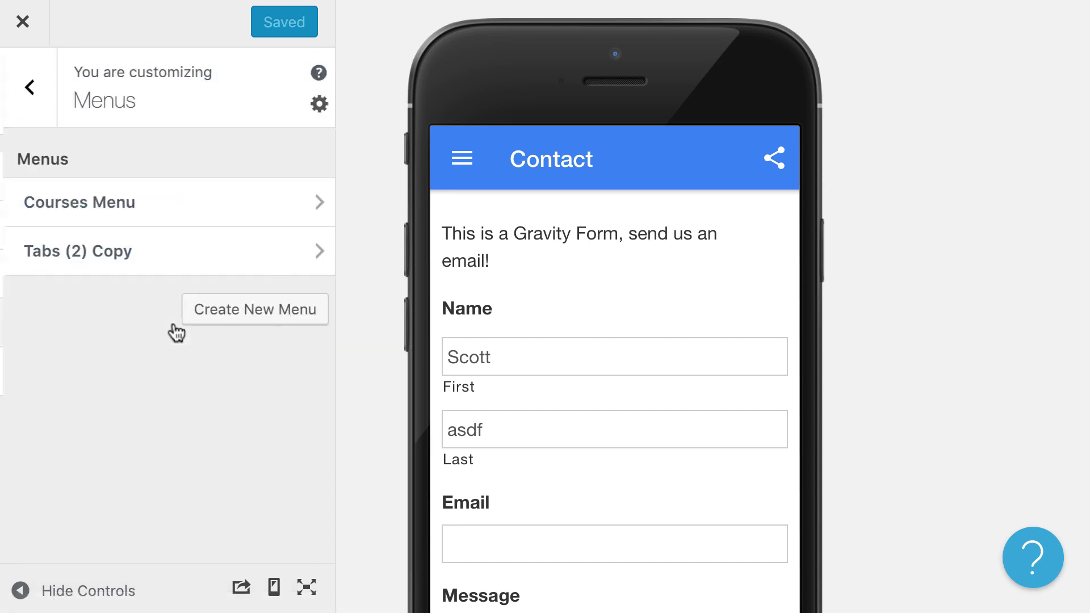
pyautogui.click(190, 216)
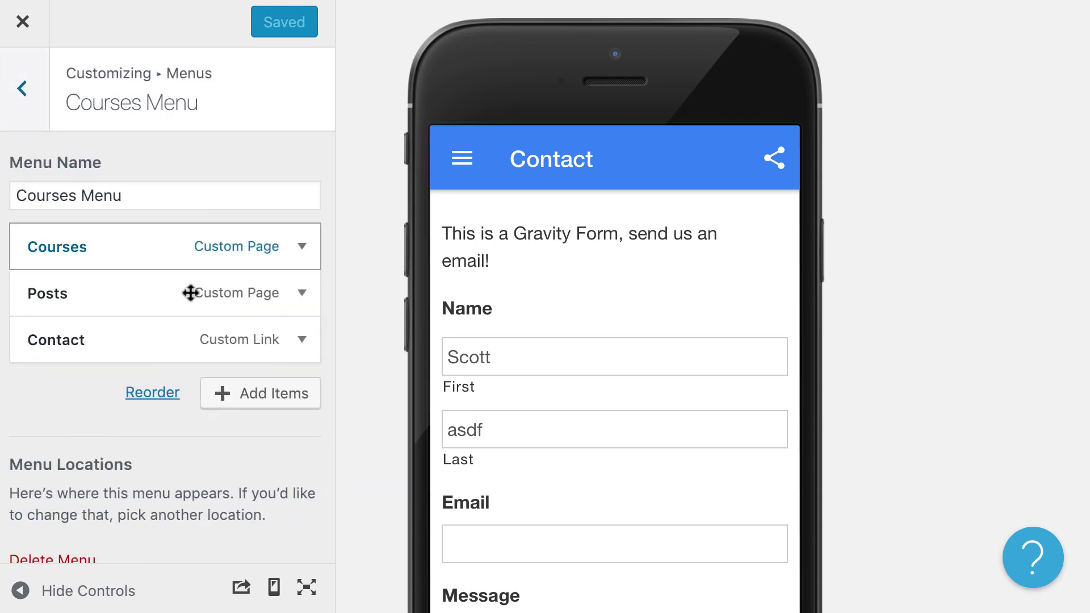
pyautogui.click(255, 400)
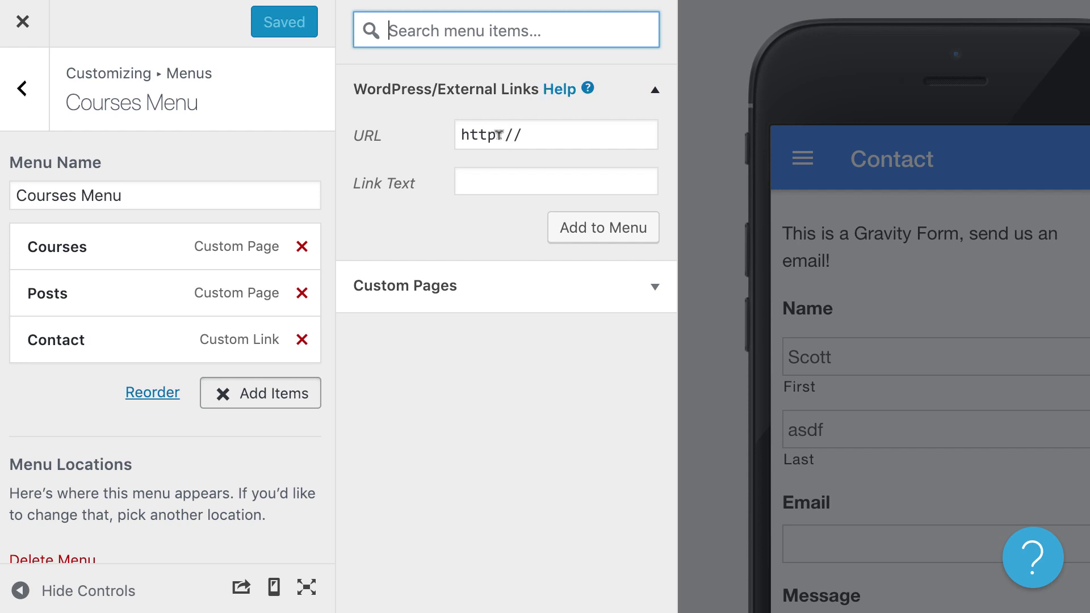
pyautogui.click(498, 134)
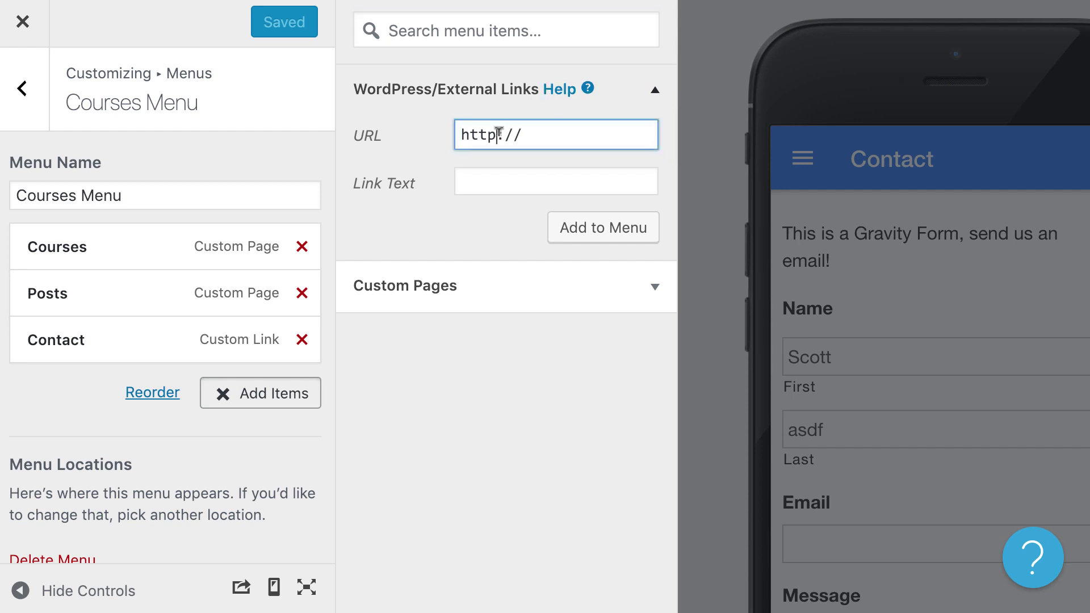
pyautogui.write('s')
pyautogui.click(544, 132)
pyautogui.write('apppress')
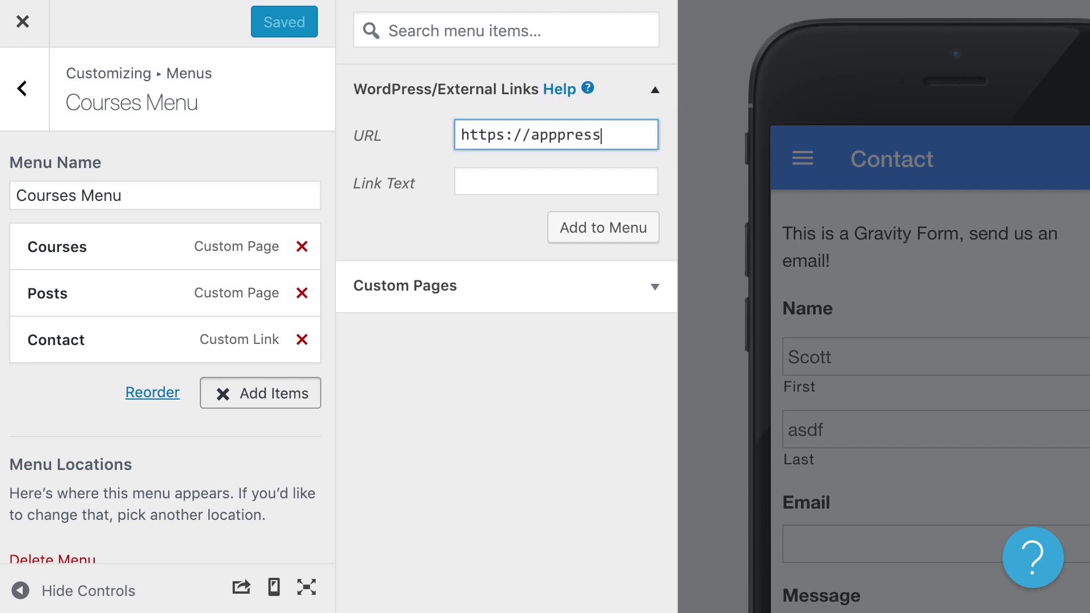
pyautogui.write('er.com')
pyautogui.press('Tab')
pyautogui.write('AppPre')
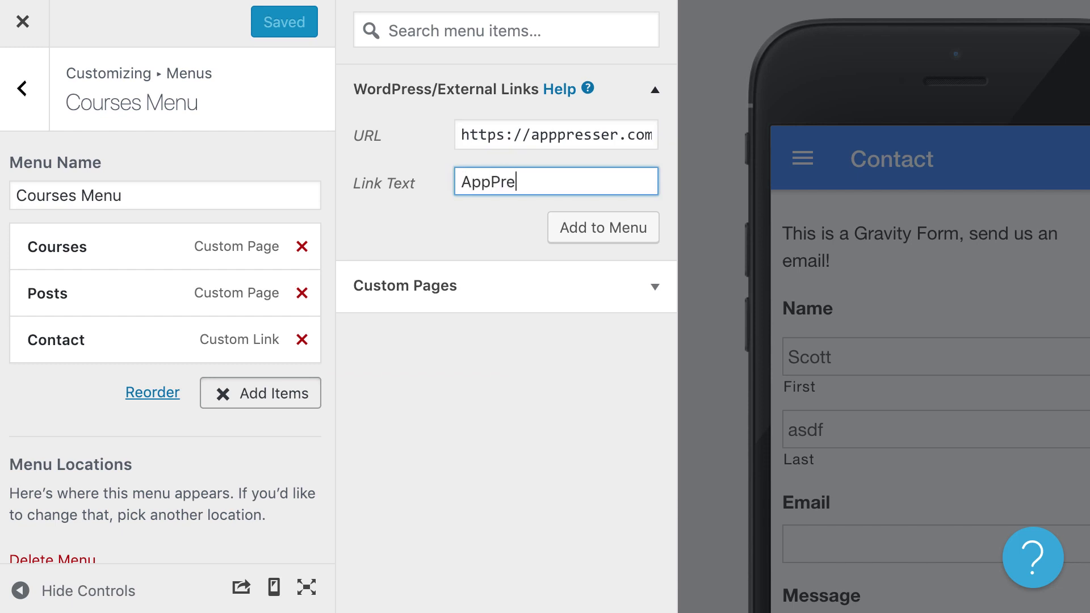
pyautogui.write('sser')
pyautogui.click(590, 231)
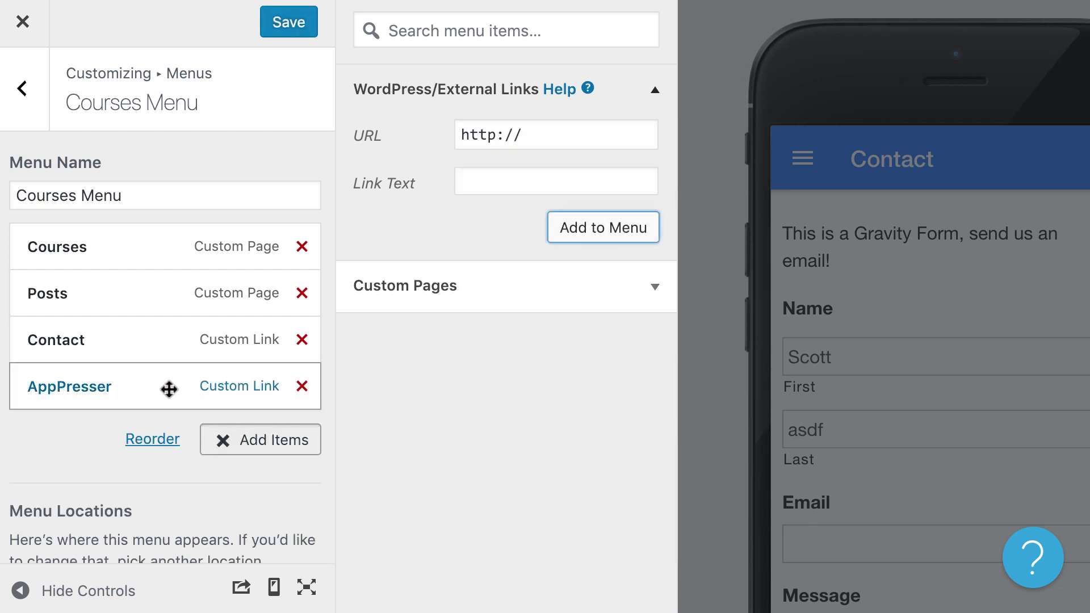
# - Make the AppPresser link open in a new tab and set its icon class to globe
pyautogui.click(169, 389)
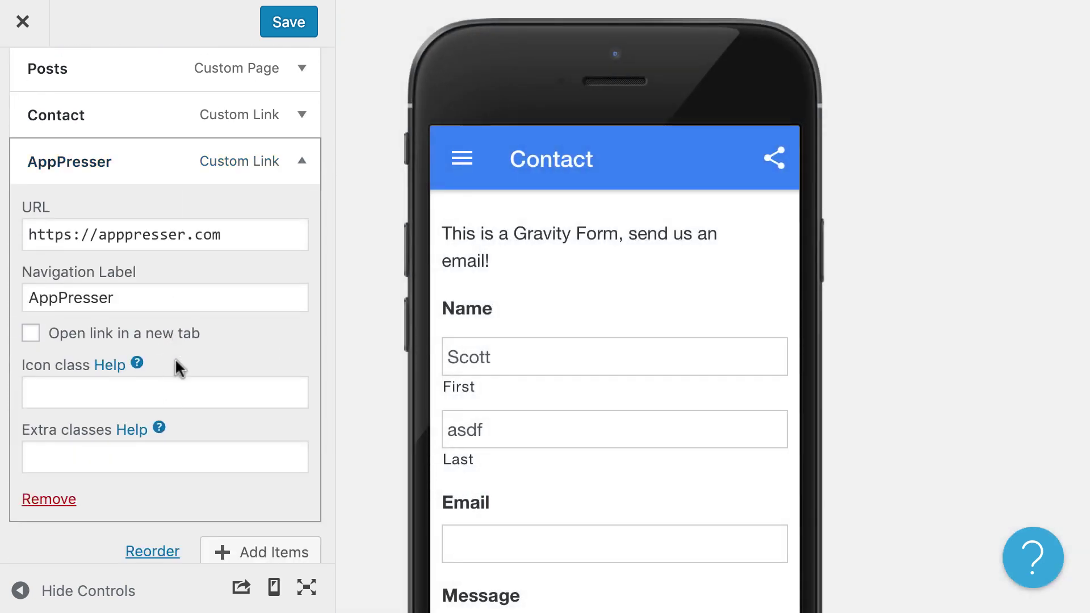
pyautogui.click(31, 333)
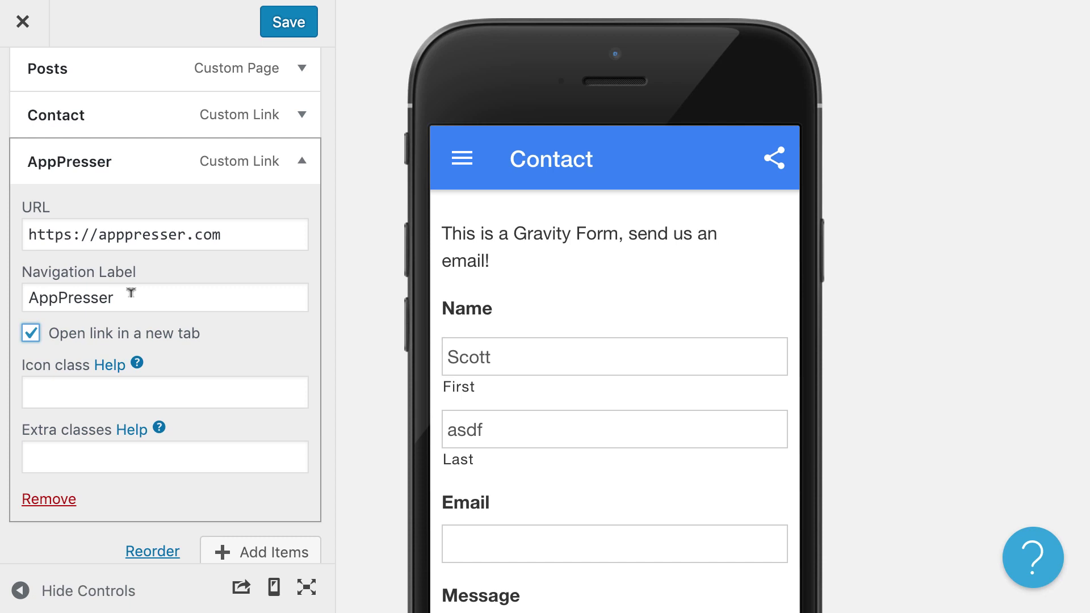
pyautogui.click(79, 393)
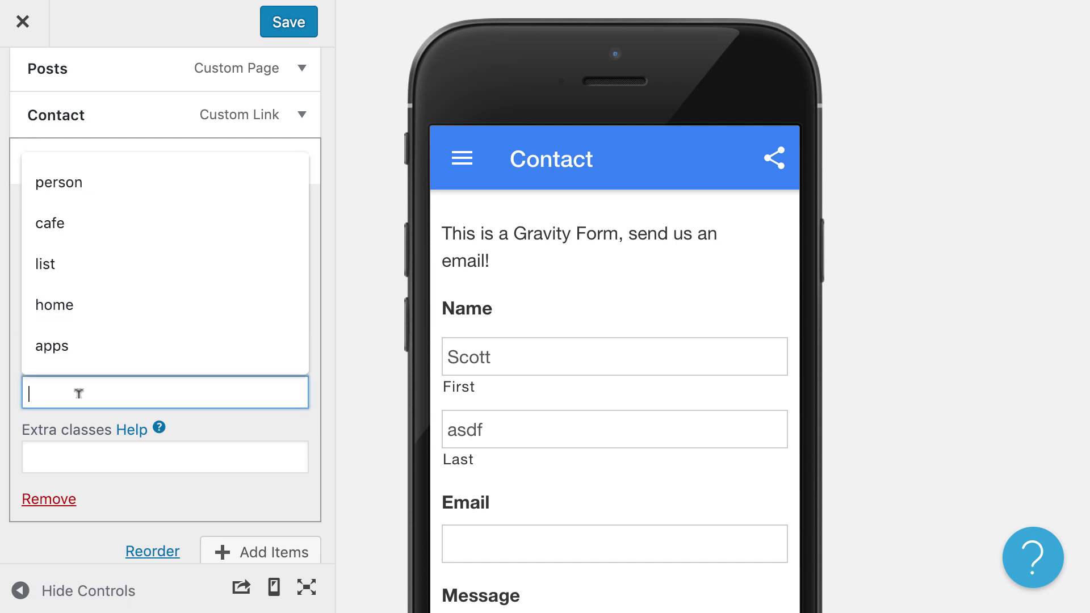
pyautogui.write('globe')
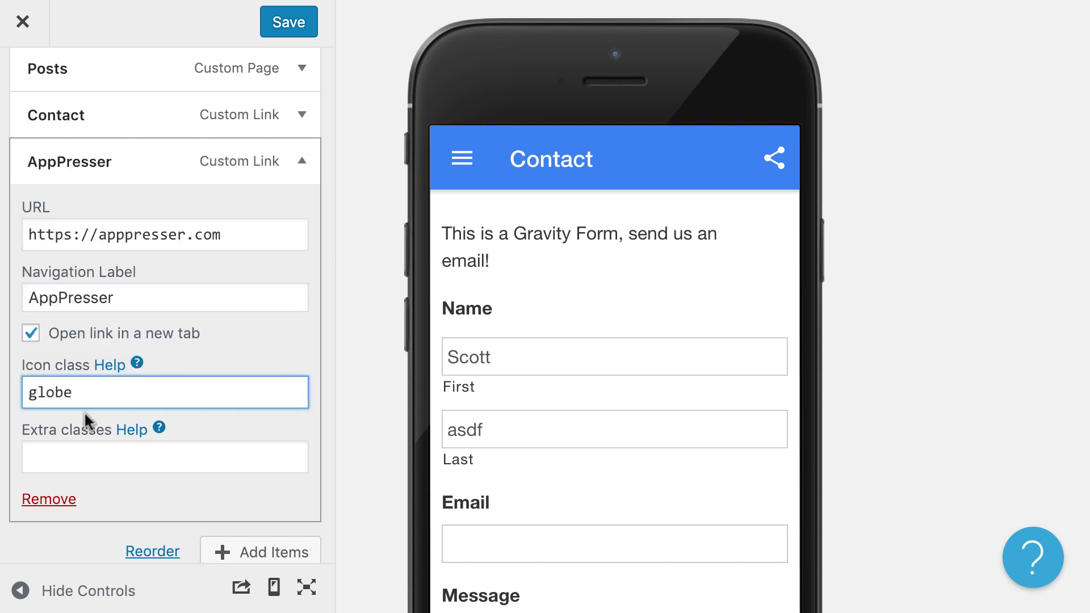
# - Try loggedin and hide as extra classes, then clear the Extra classes field
pyautogui.click(53, 454)
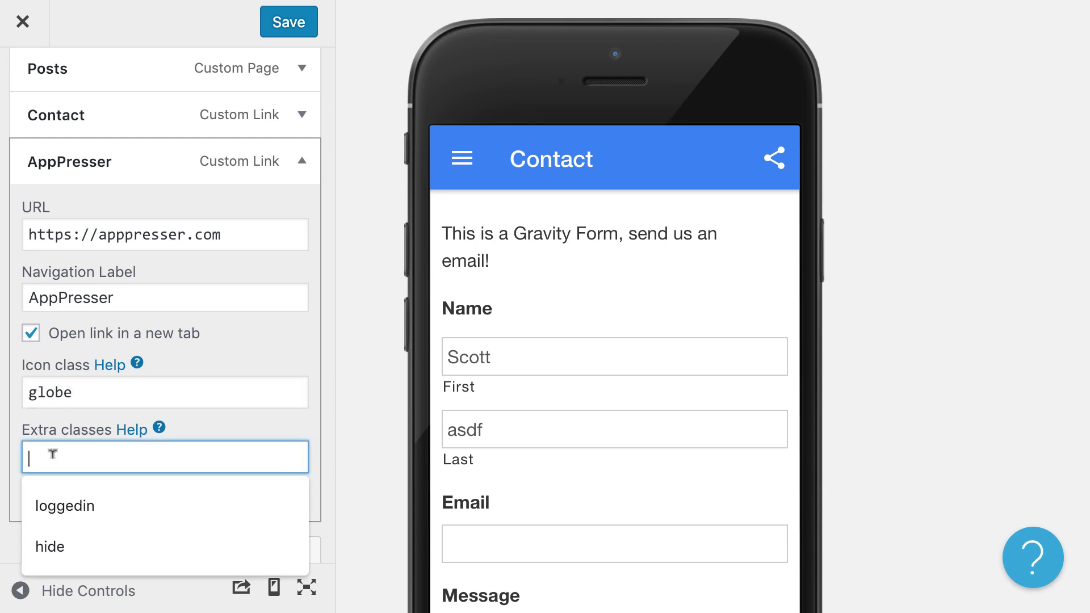
pyautogui.click(212, 423)
pyautogui.click(136, 452)
pyautogui.click(90, 501)
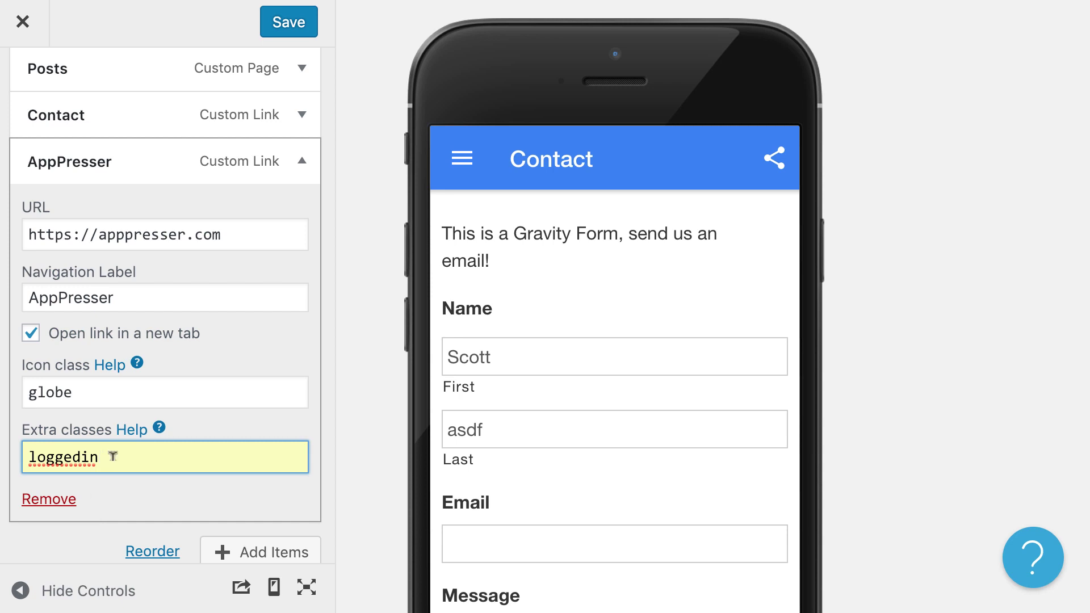
pyautogui.moveTo(113, 456); pyautogui.dragTo(18, 458)
pyautogui.write('hide')
pyautogui.click(233, 428)
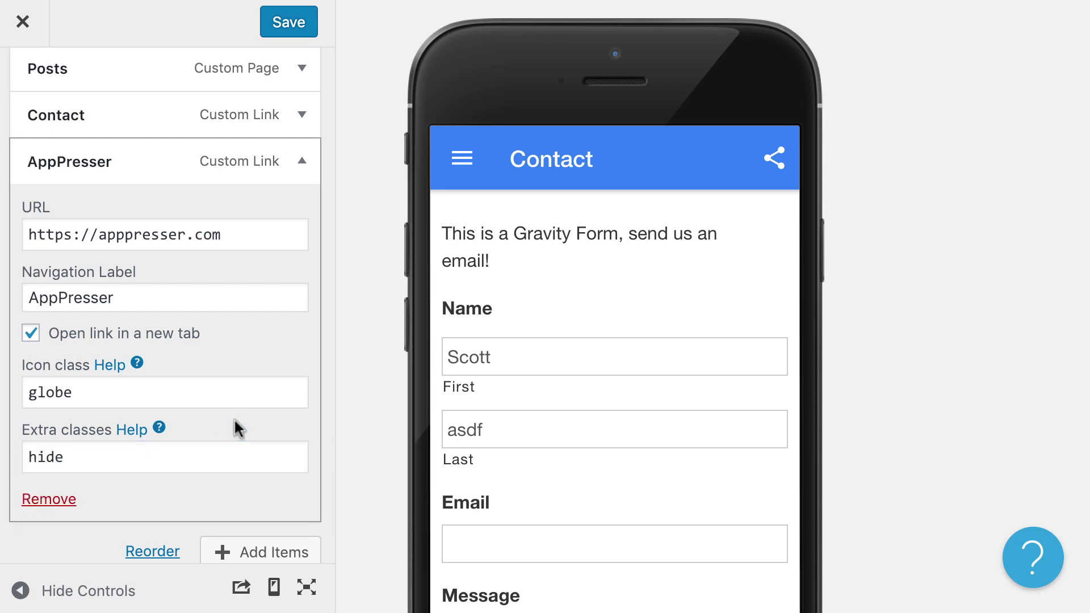
pyautogui.moveTo(91, 446); pyautogui.dragTo(20, 458)
pyautogui.press('BackSpace')
pyautogui.scroll(5, 168, 314)
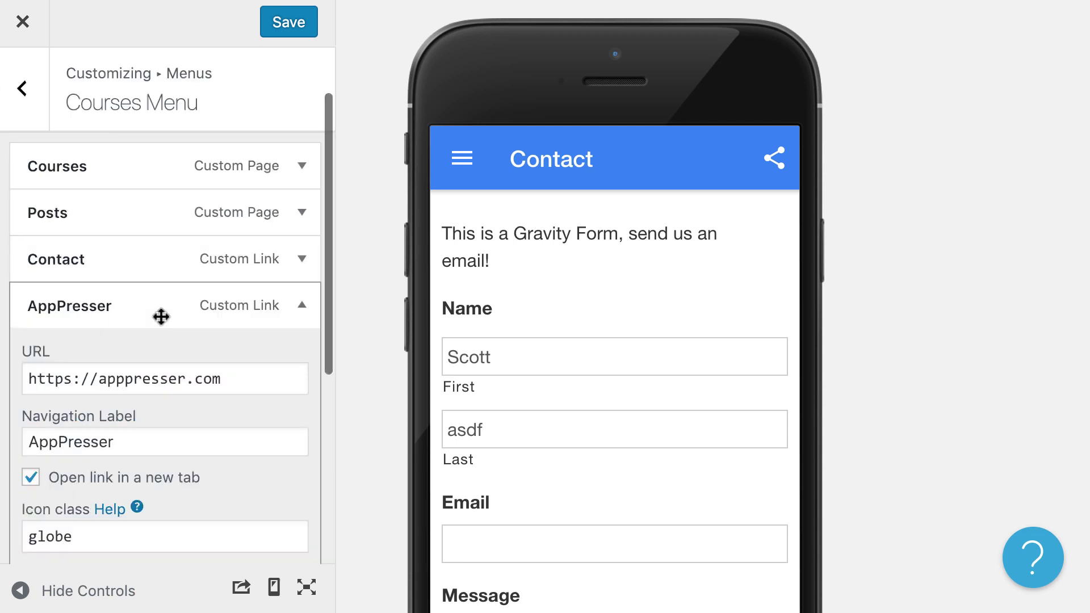
# - Save the menu and check the AppPresser link in the preview's side menu
pyautogui.click(287, 23)
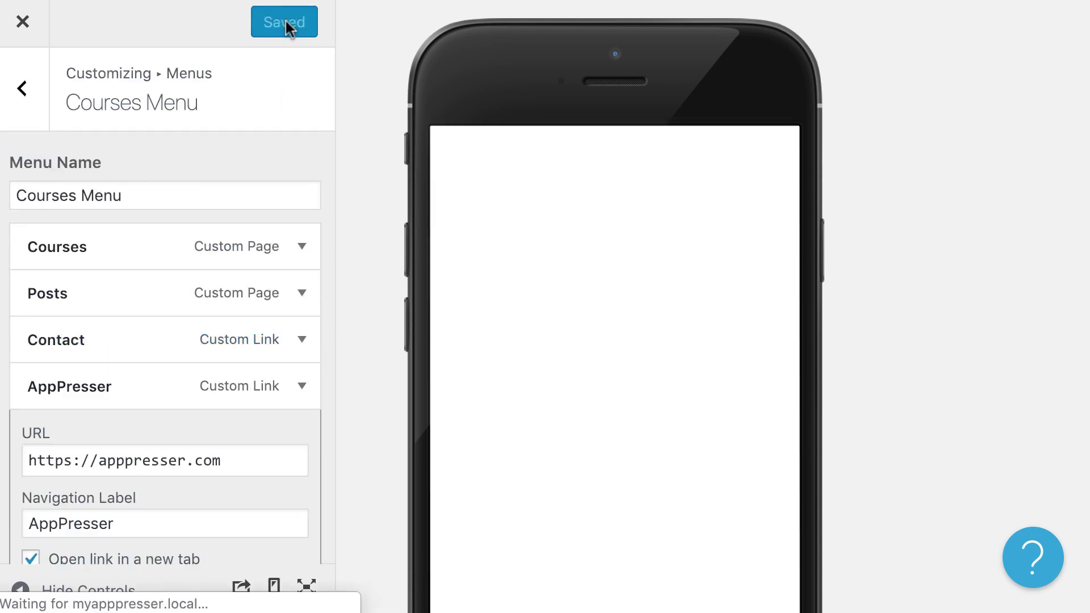
pyautogui.click(455, 157)
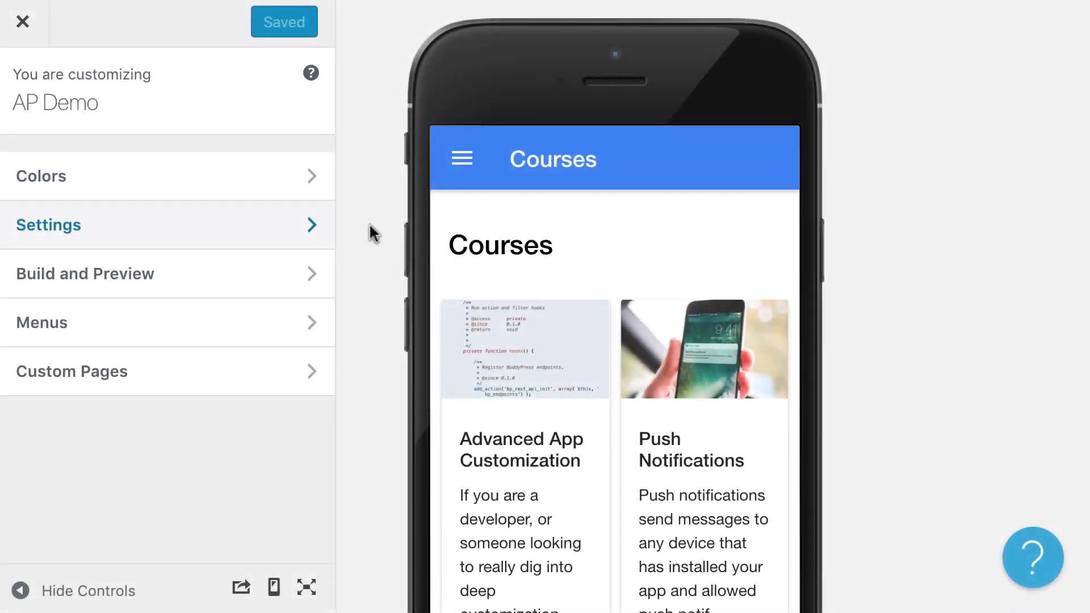
# - Set the Toolbar/Tab Background colour to red #ff3a3a
pyautogui.click(274, 178)
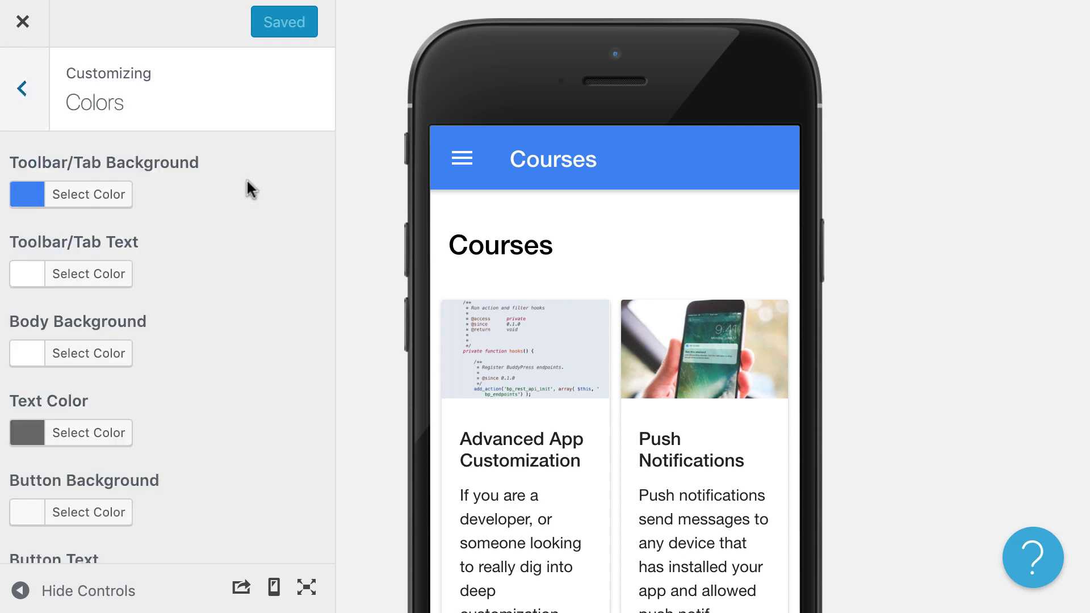
pyautogui.click(89, 200)
pyautogui.moveTo(85, 290); pyautogui.dragTo(10, 231)
pyautogui.click(385, 164)
pyautogui.click(461, 162)
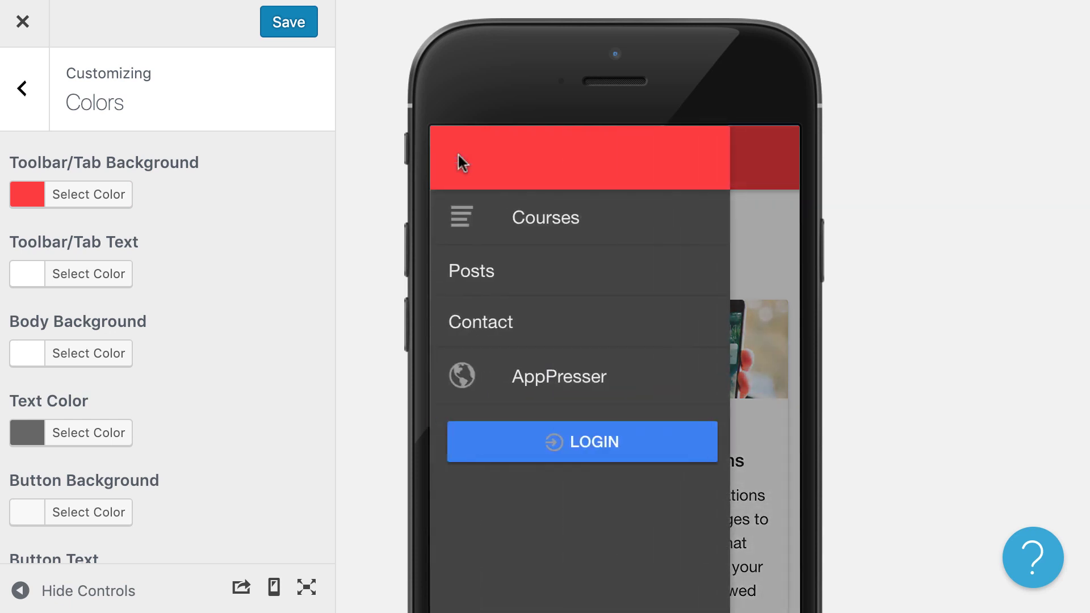
pyautogui.scroll(-7, 203, 343)
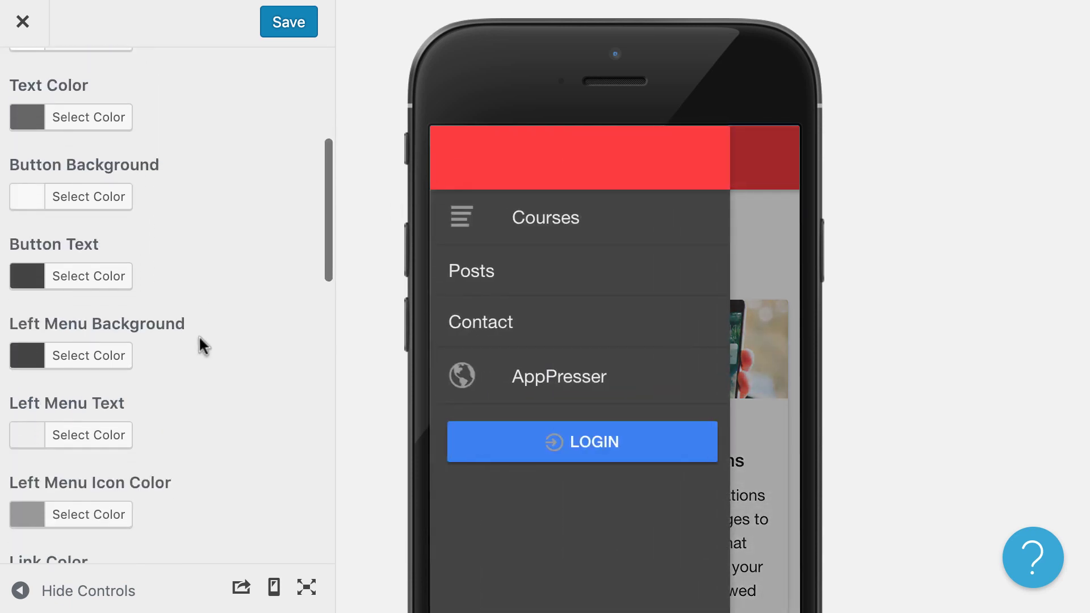
# - Set Left Menu Background #eaeaea, Left Menu Text #424242 and Left Menu Icon Color red
pyautogui.click(102, 254)
pyautogui.moveTo(75, 326); pyautogui.dragTo(23, 311)
pyautogui.scroll(-5, 249, 170)
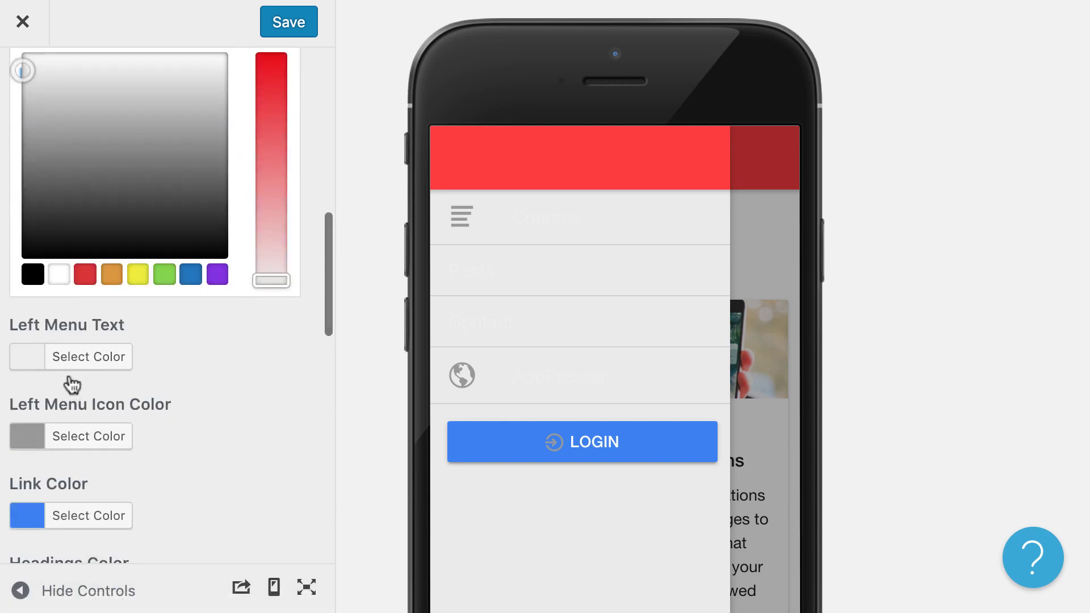
pyautogui.click(74, 369)
pyautogui.moveTo(83, 343); pyautogui.dragTo(23, 292)
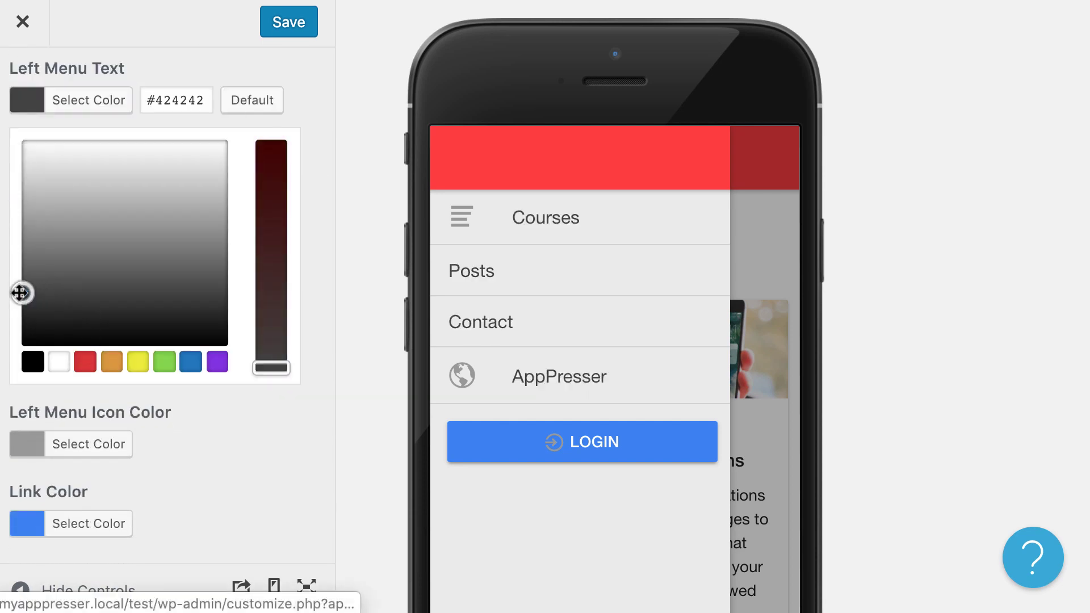
pyautogui.click(99, 451)
pyautogui.click(85, 445)
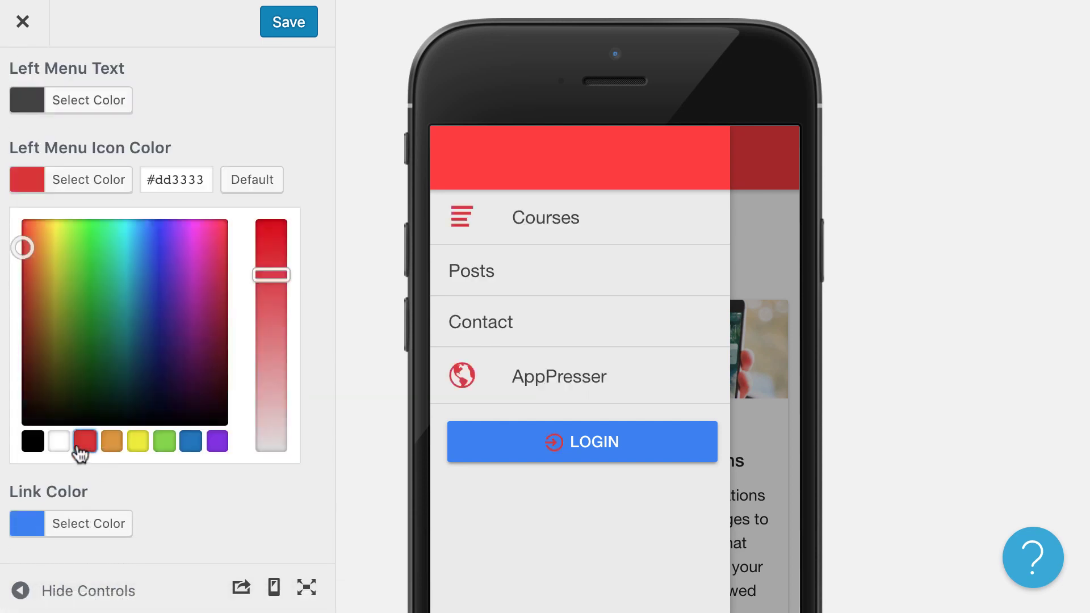
pyautogui.scroll(-3, 318, 130)
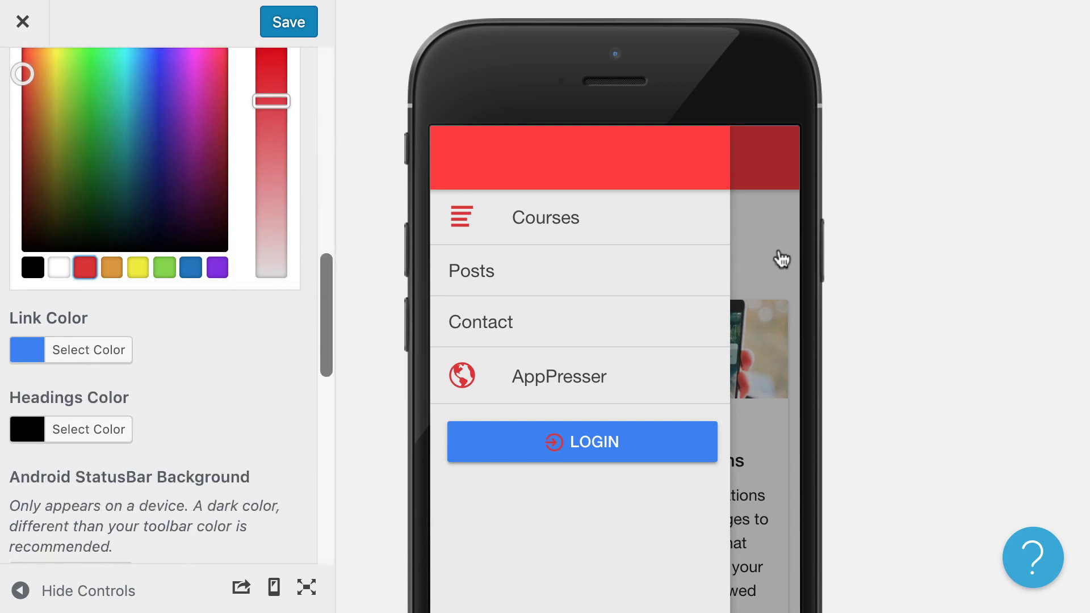
pyautogui.scroll(-3, 203, 332)
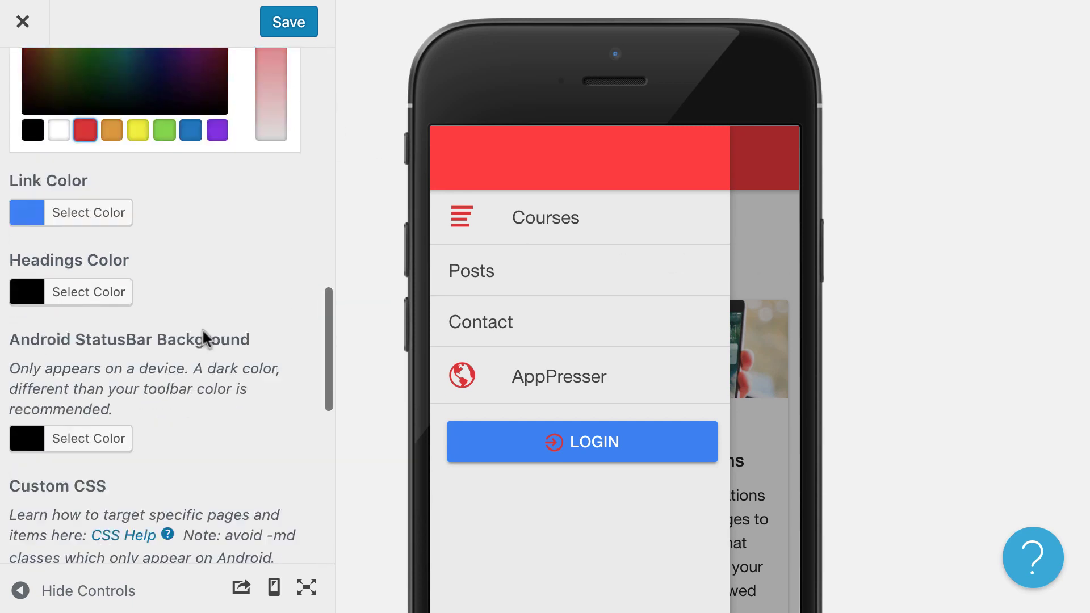
pyautogui.click(761, 291)
# - Look over the custom CSS field and the side menu preview, then return to the main list
pyautogui.scroll(-2, 542, 385)
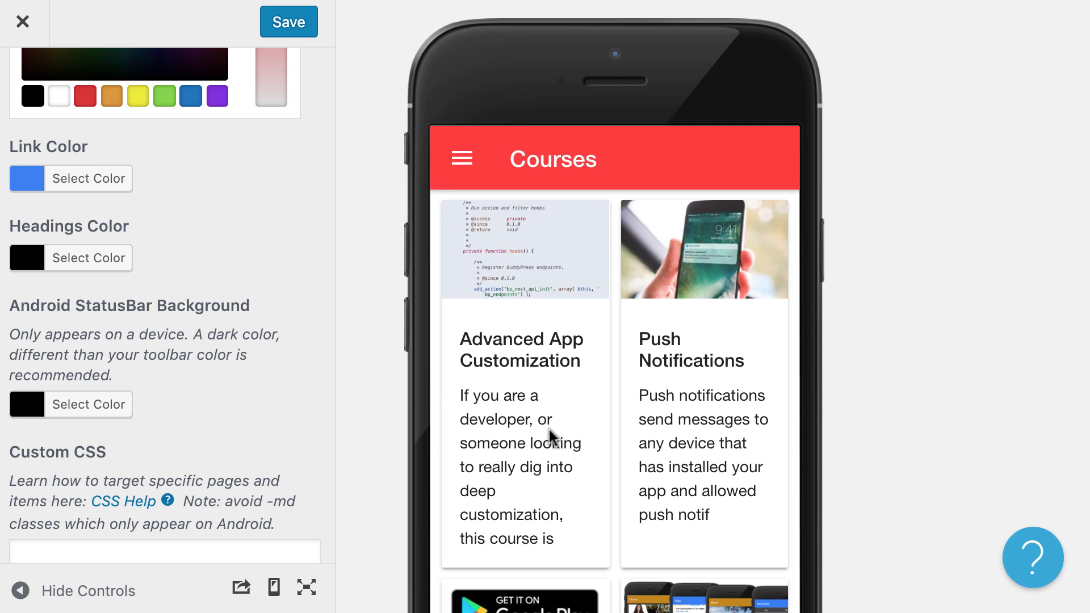
pyautogui.scroll(-5, 275, 392)
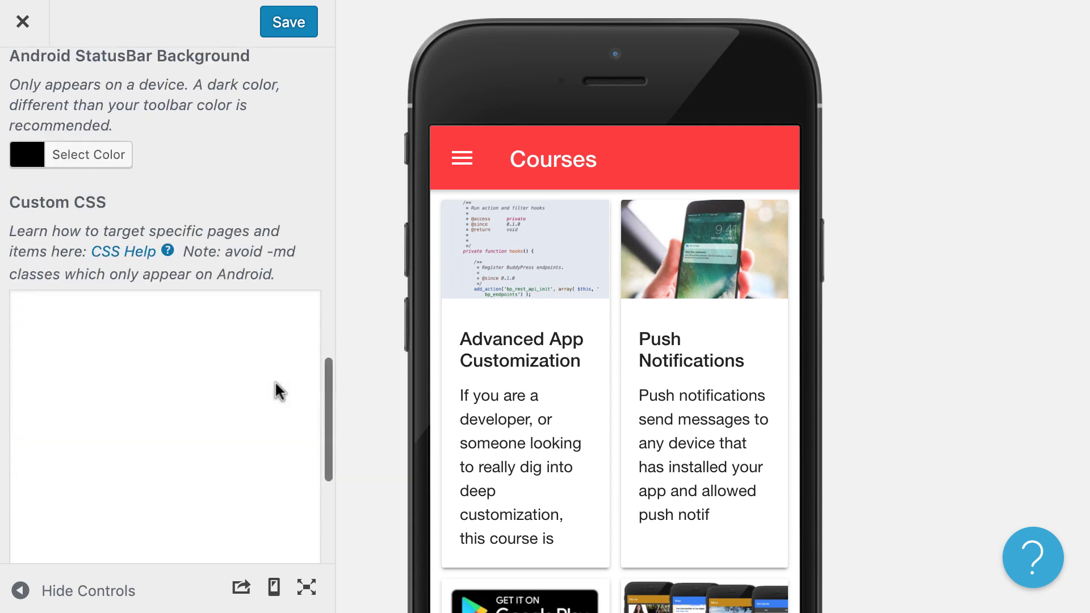
pyautogui.click(205, 366)
pyautogui.scroll(-5, 215, 364)
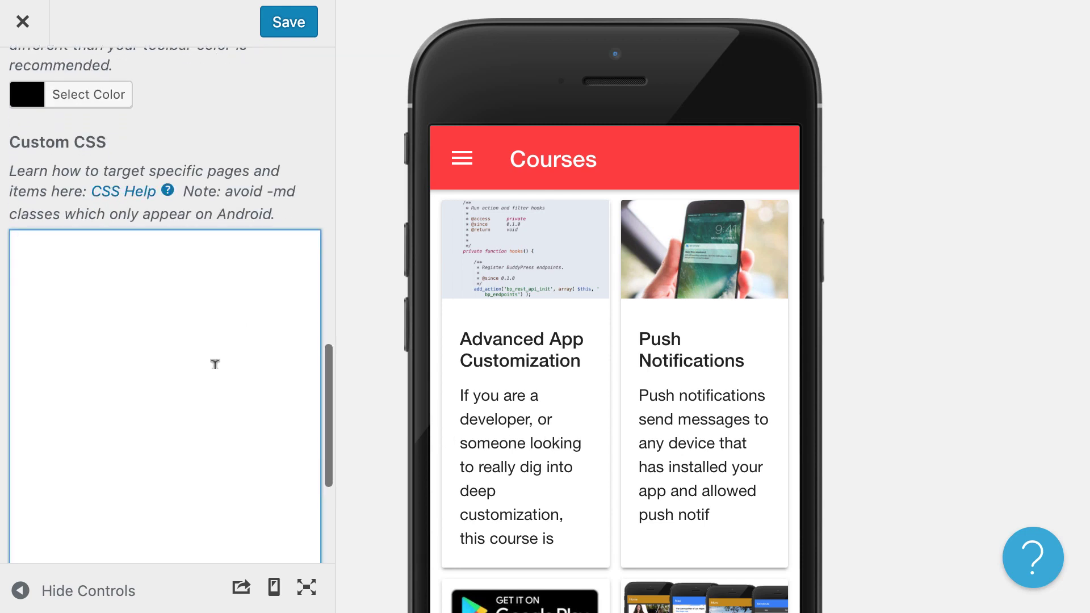
pyautogui.scroll(3, 214, 364)
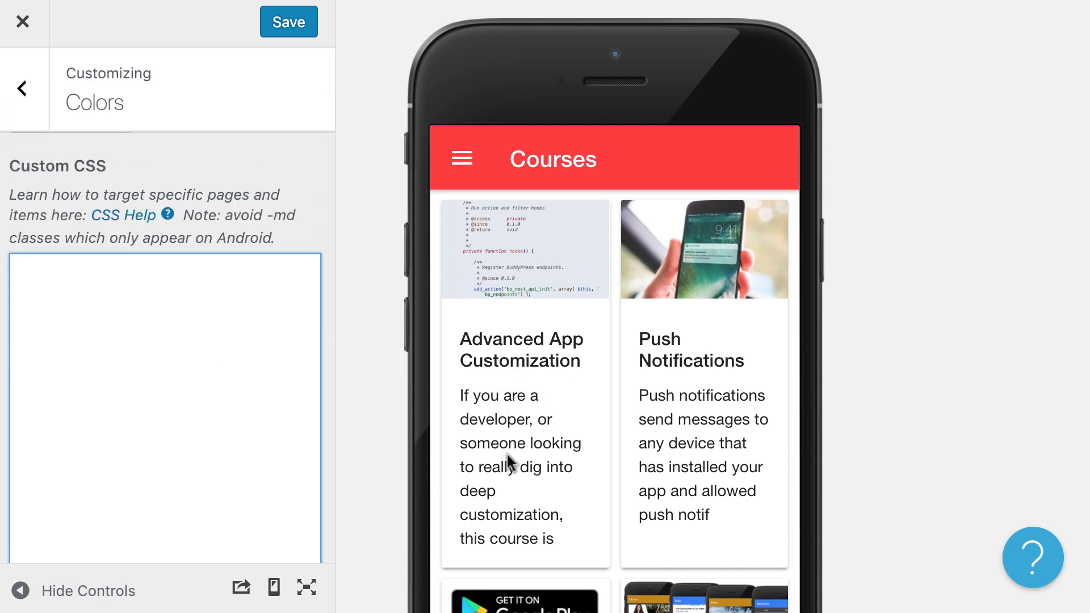
pyautogui.scroll(3, 591, 441)
pyautogui.click(461, 149)
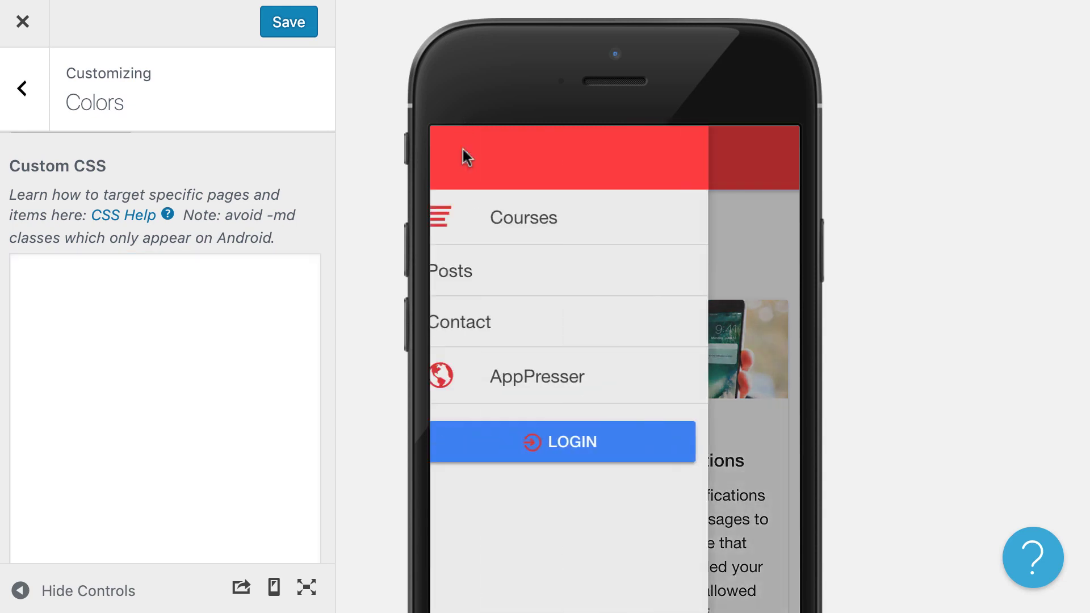
pyautogui.scroll(10, 243, 250)
pyautogui.click(41, 125)
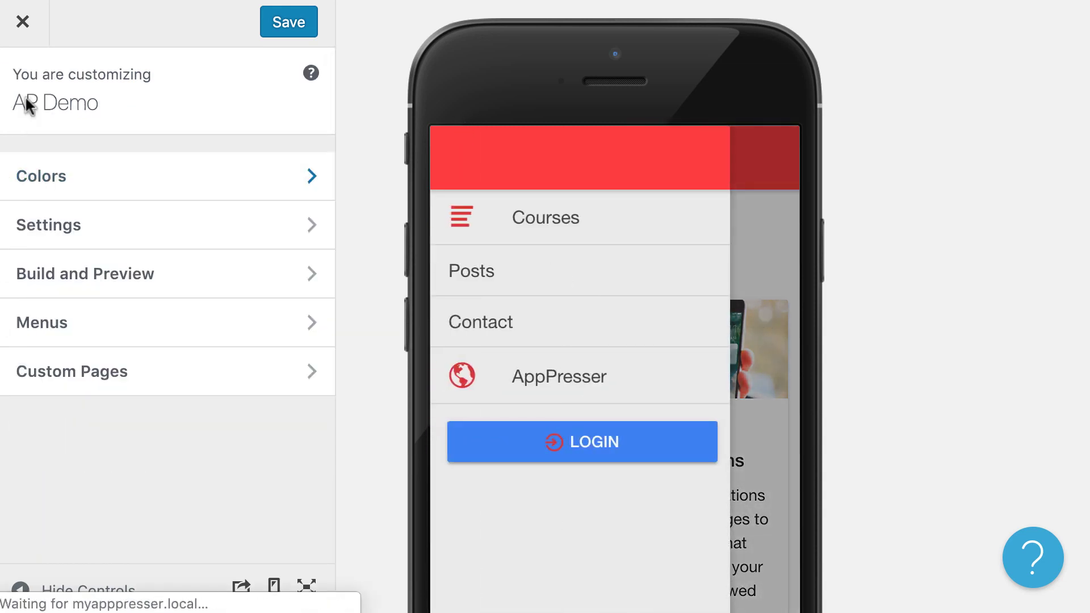
pyautogui.click(101, 227)
pyautogui.scroll(-10, 207, 326)
pyautogui.scroll(-12, 207, 328)
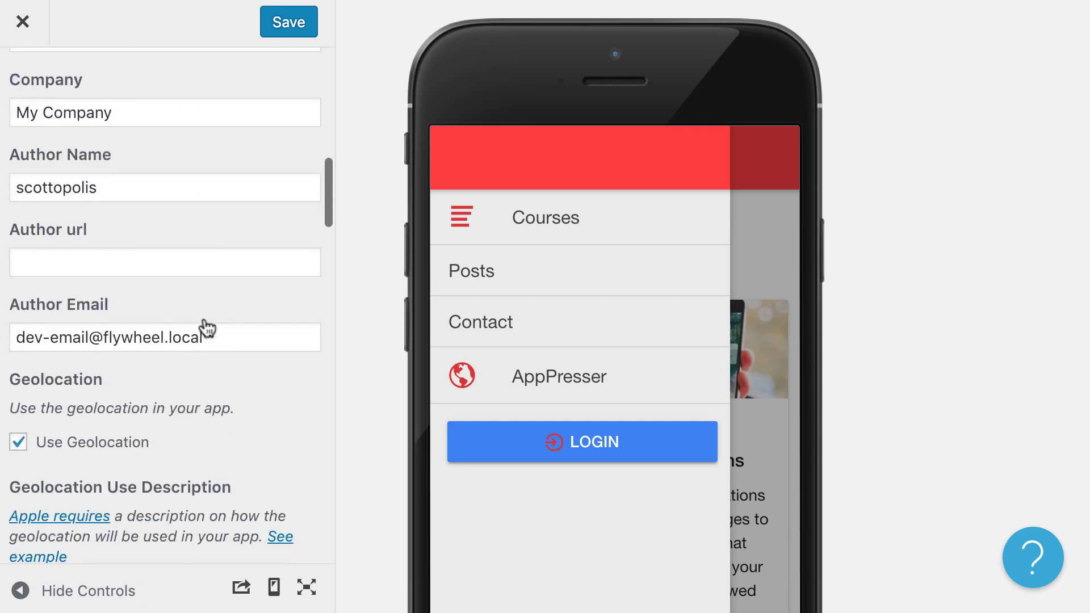
pyautogui.scroll(-5, 207, 328)
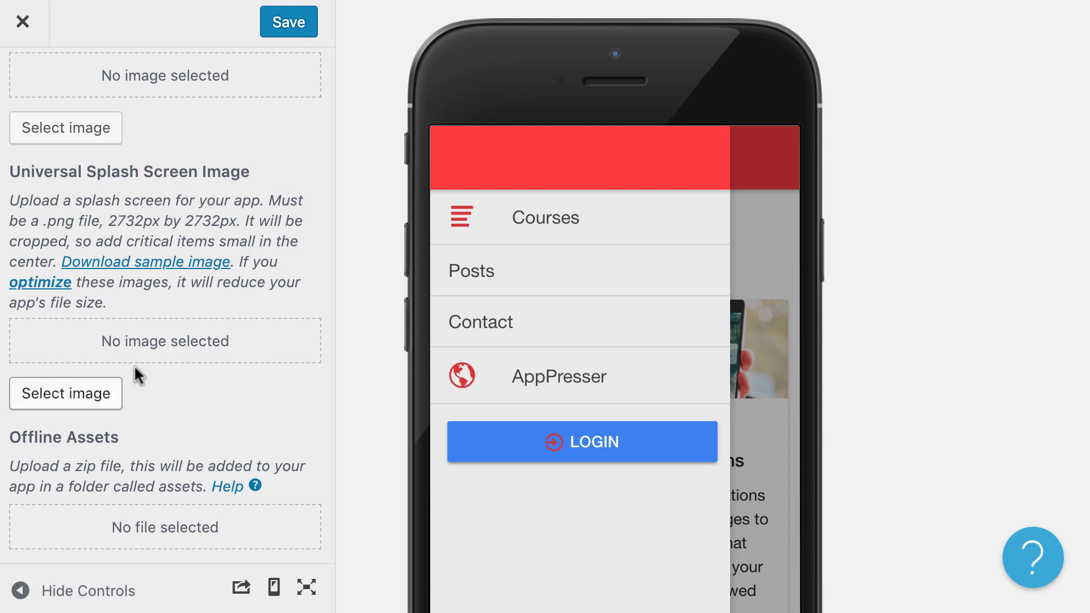
pyautogui.scroll(-3, 176, 312)
pyautogui.scroll(-10, 176, 312)
pyautogui.scroll(-9, 176, 312)
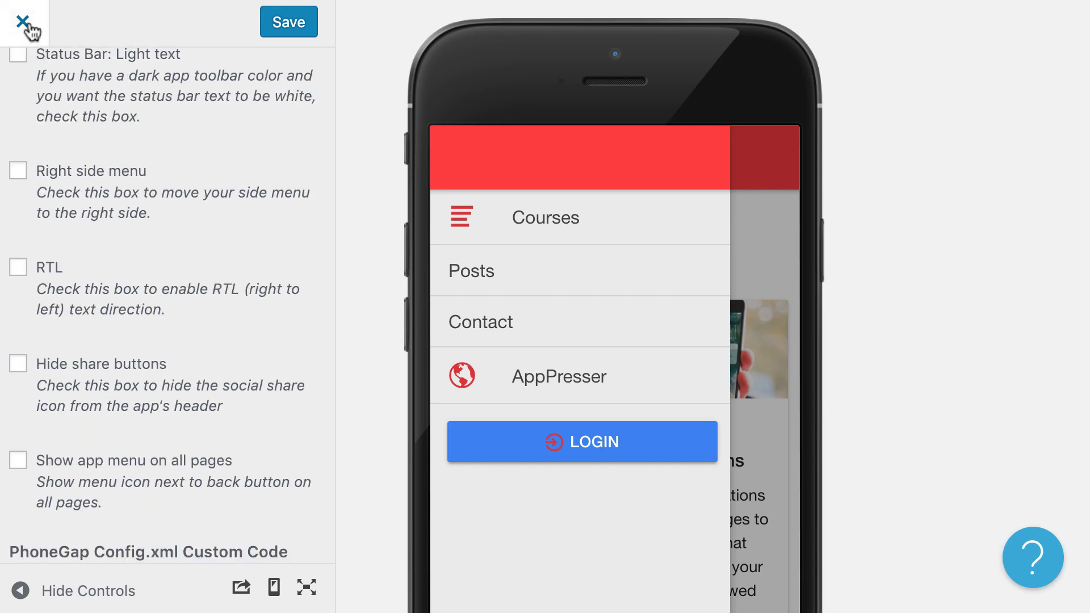
pyautogui.scroll(20, 95, 238)
pyautogui.click(25, 89)
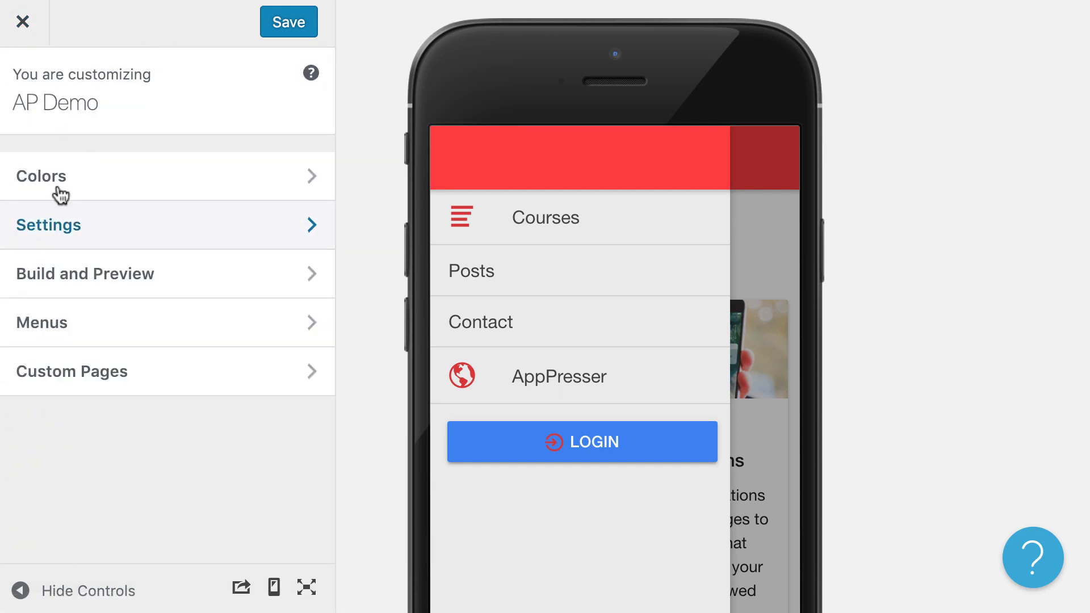
# - Open Build and Preview, close the preview's side menu, and review the build settings down to Build App
pyautogui.click(129, 278)
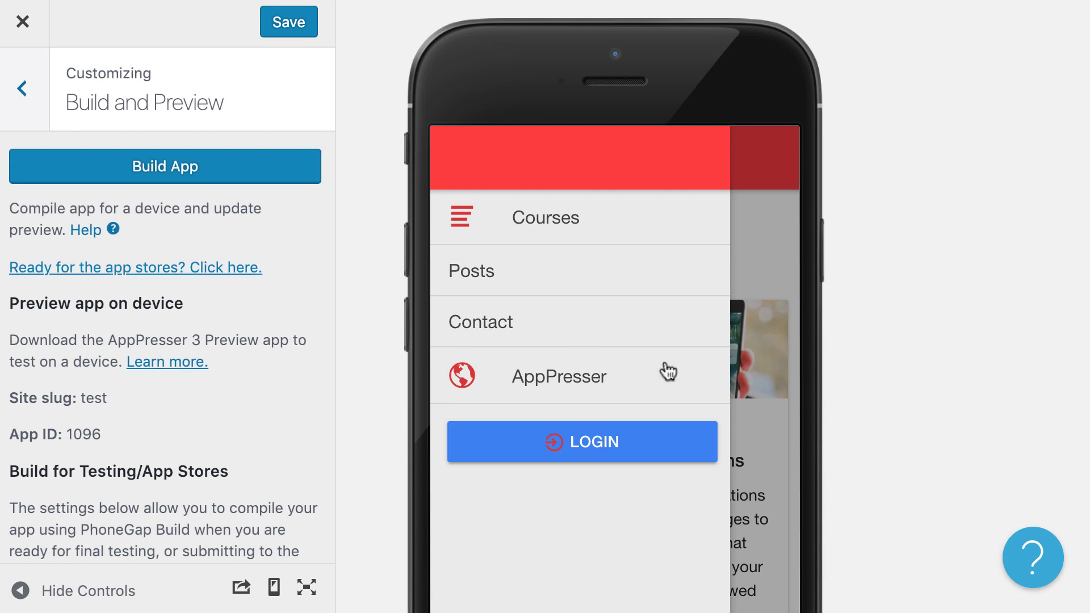
pyautogui.click(757, 384)
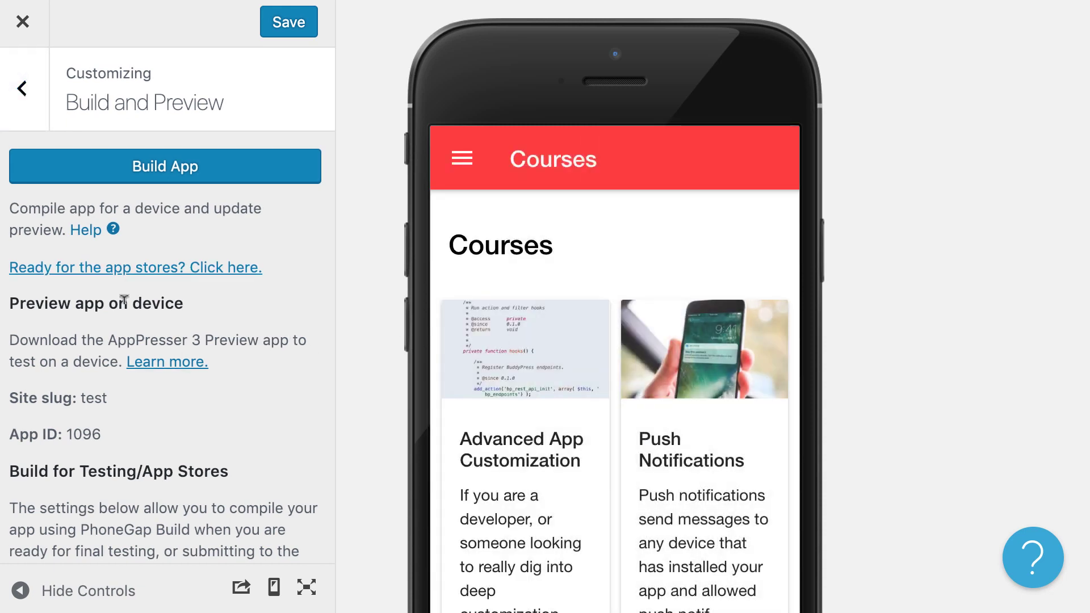
pyautogui.scroll(-7, 124, 299)
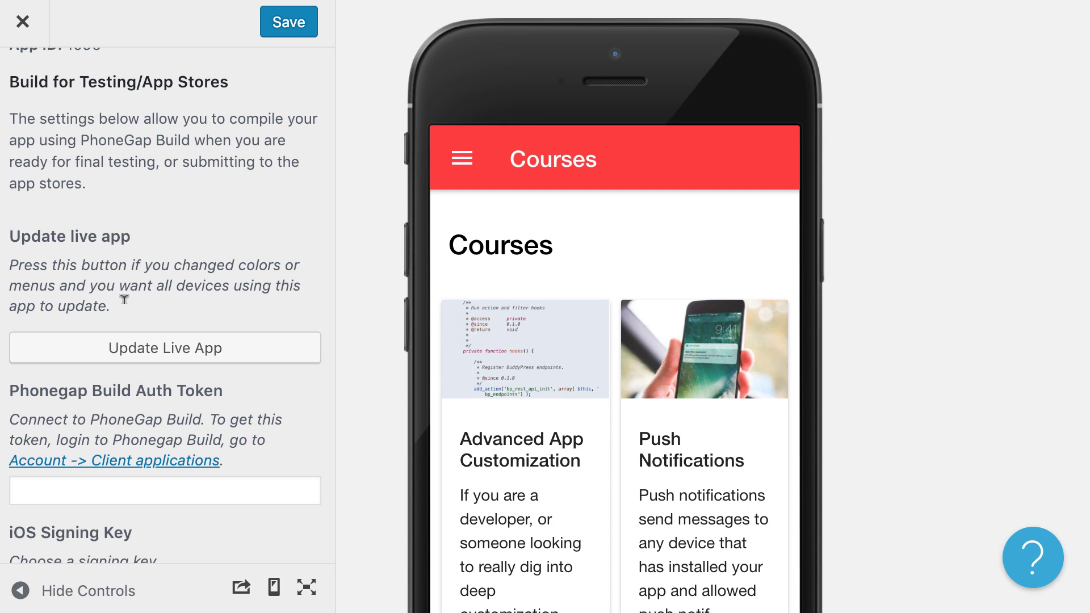
pyautogui.scroll(-2, 124, 299)
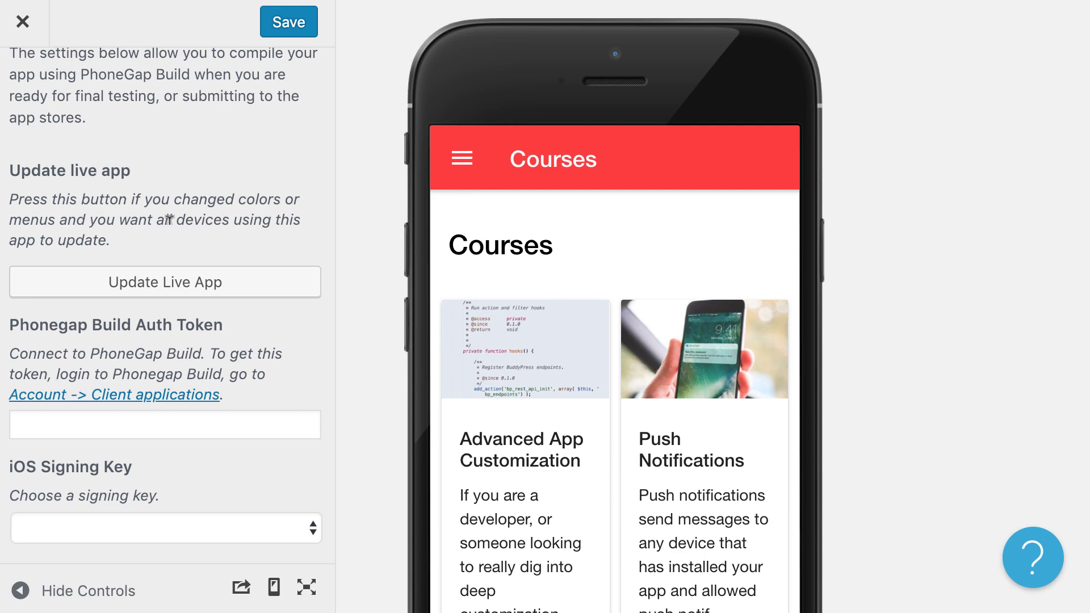
pyautogui.scroll(10, 169, 218)
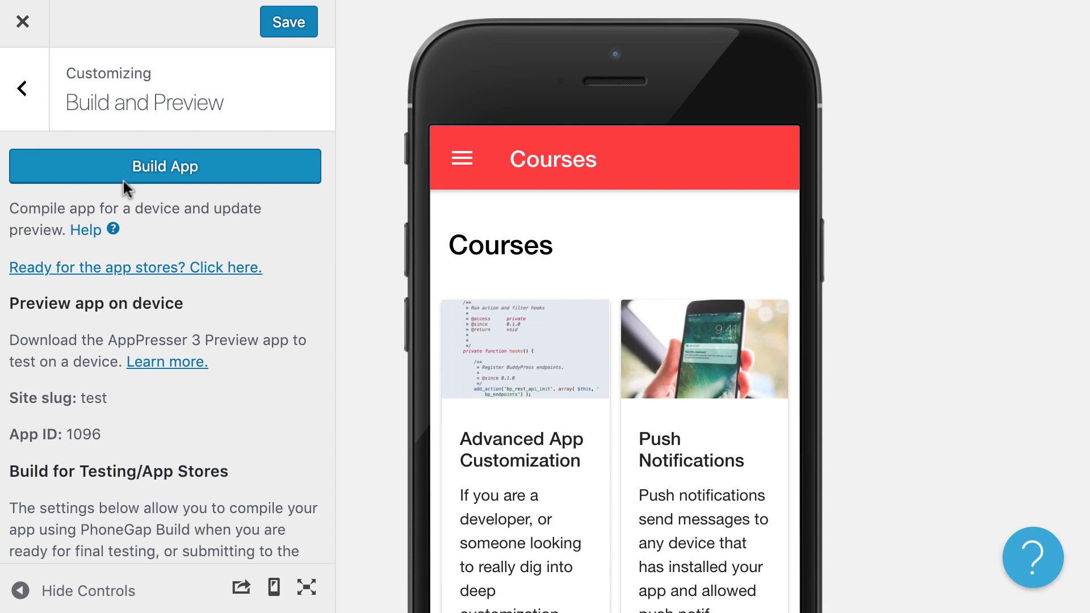